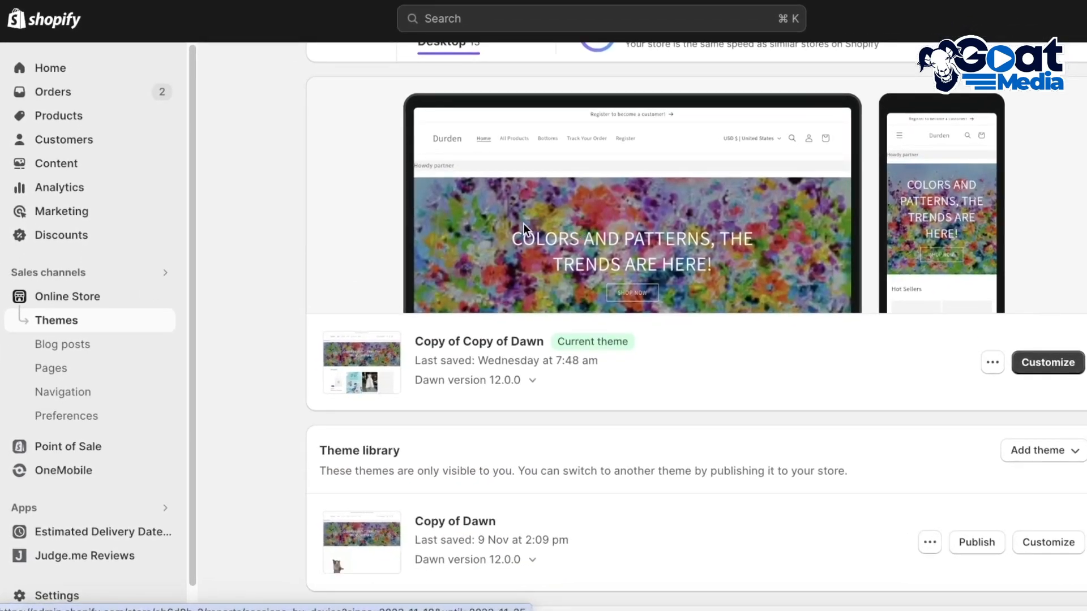
Open the live storefront of the online store from the Shopify admin's Themes page
scroll(524, 223, "up", 3)
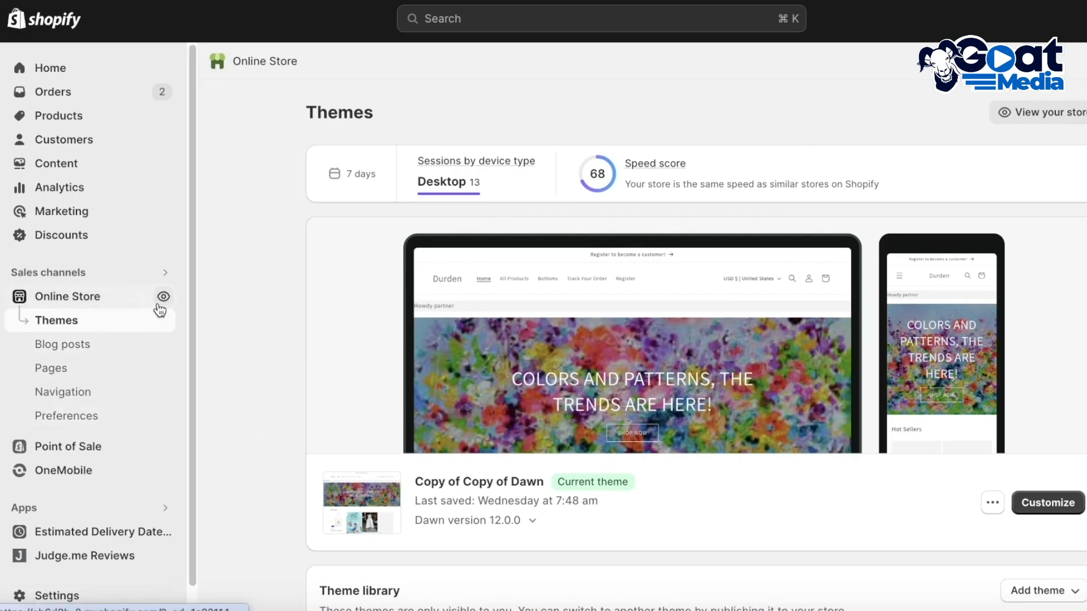
left_click(163, 297)
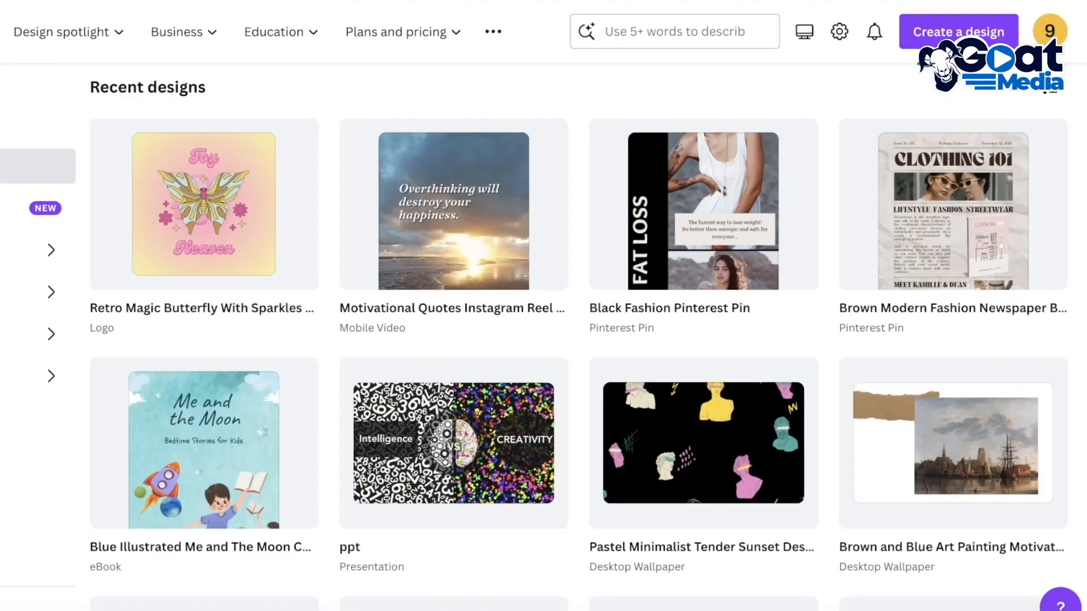
Switch to Canva, search for "logo" and open the 500 × 500 px Logo template category
scroll(796, 255, "up", 5)
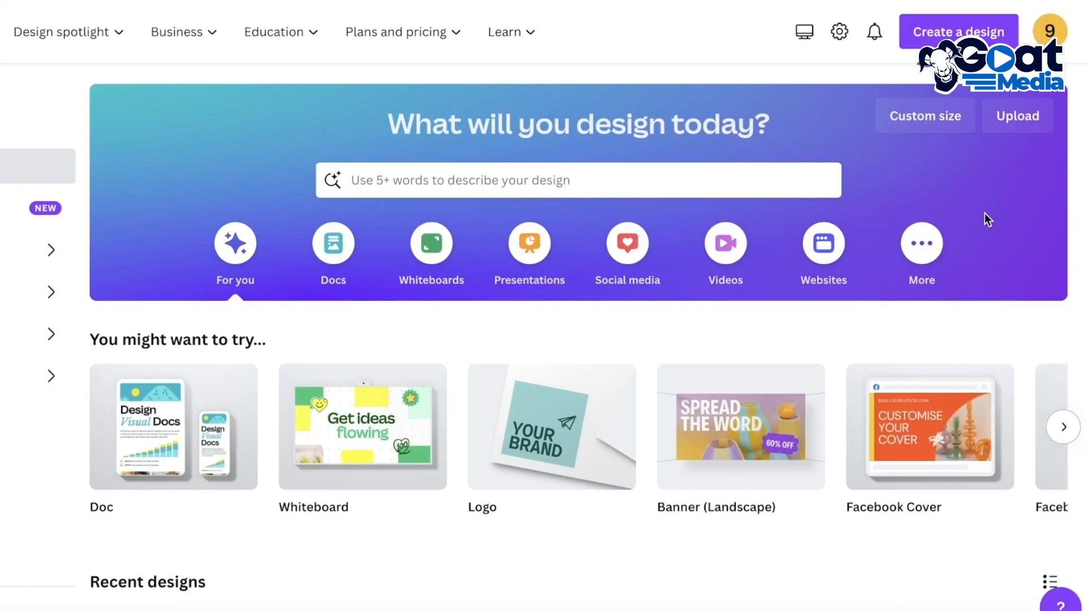
left_click(682, 188)
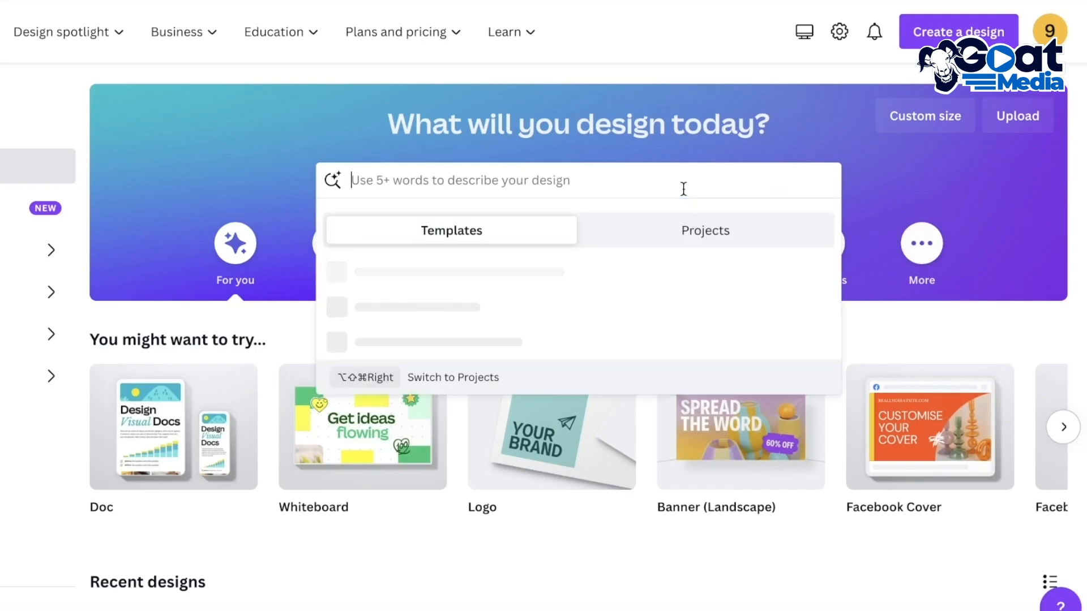
type("logo")
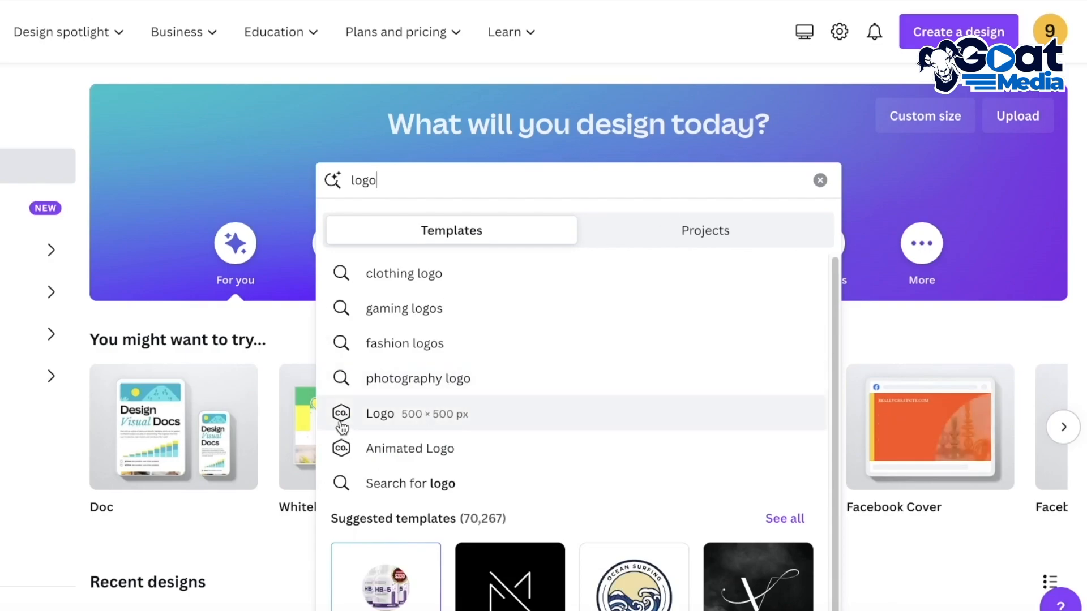
left_click(368, 416)
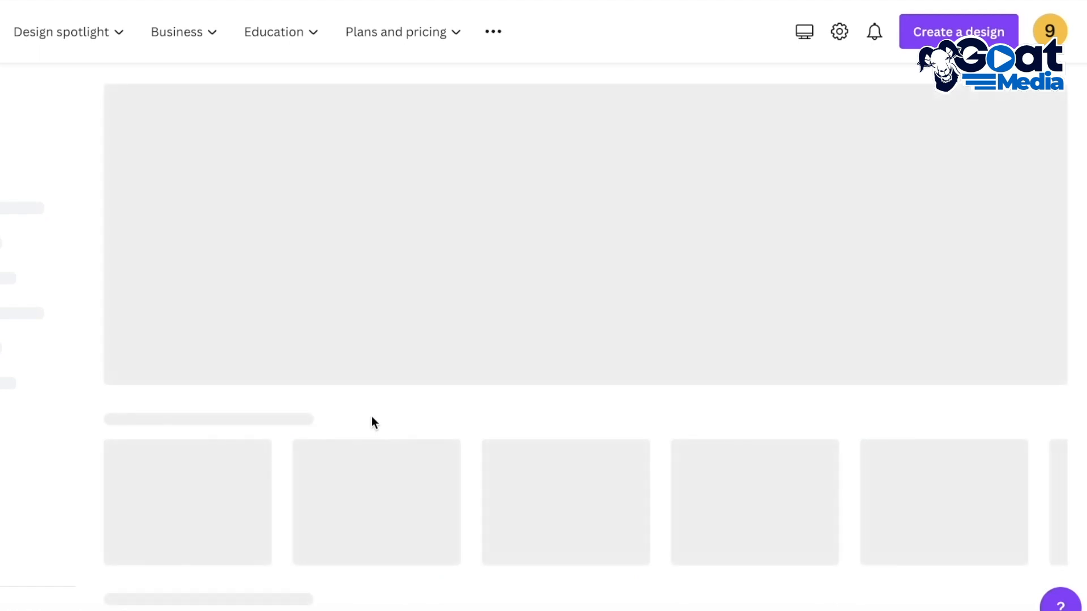
Browse the logo template gallery to examine the available designs and return to its beginning
scroll(368, 413, "down", 10)
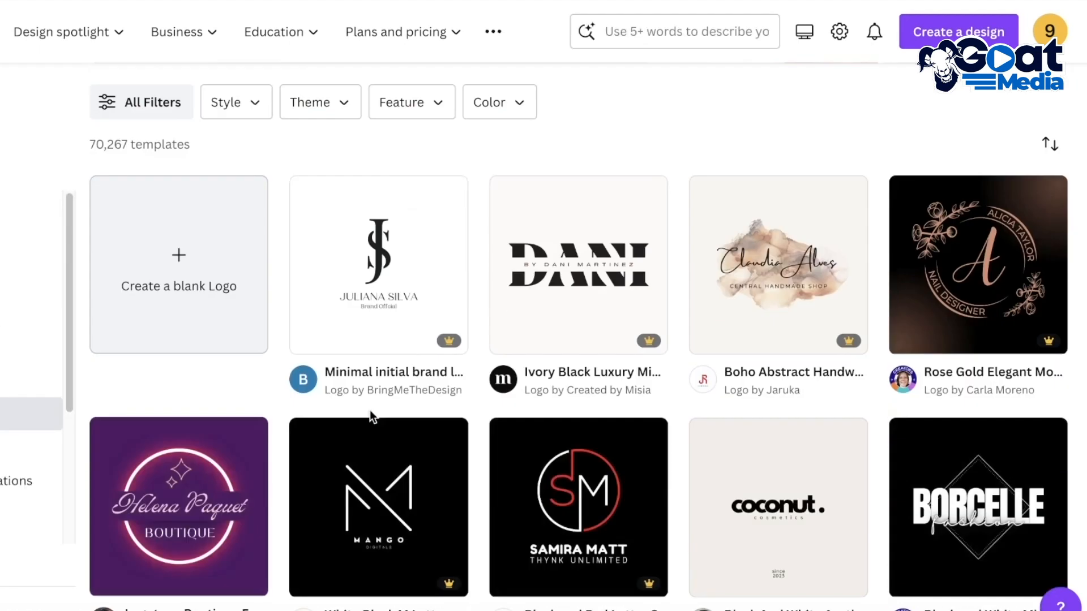
scroll(384, 385, "down", 9)
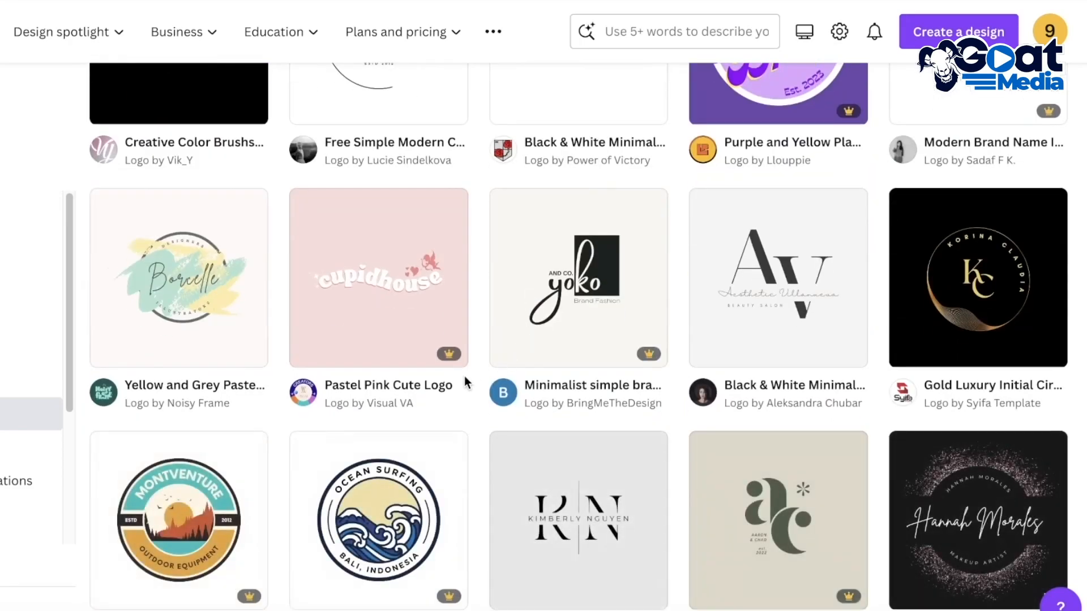
scroll(501, 376, "down", 15)
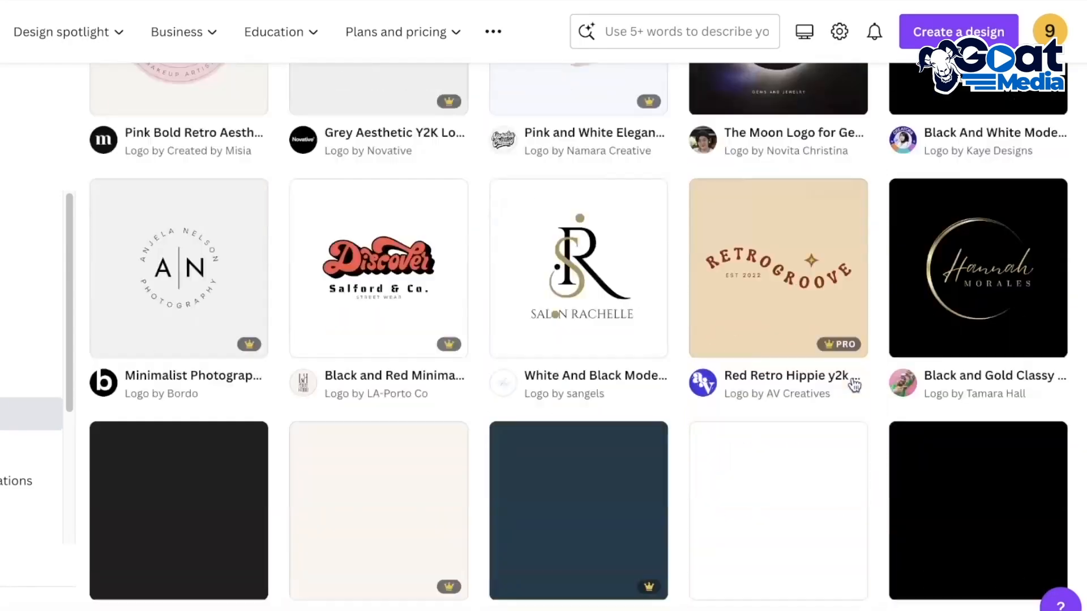
scroll(853, 386, "down", 20)
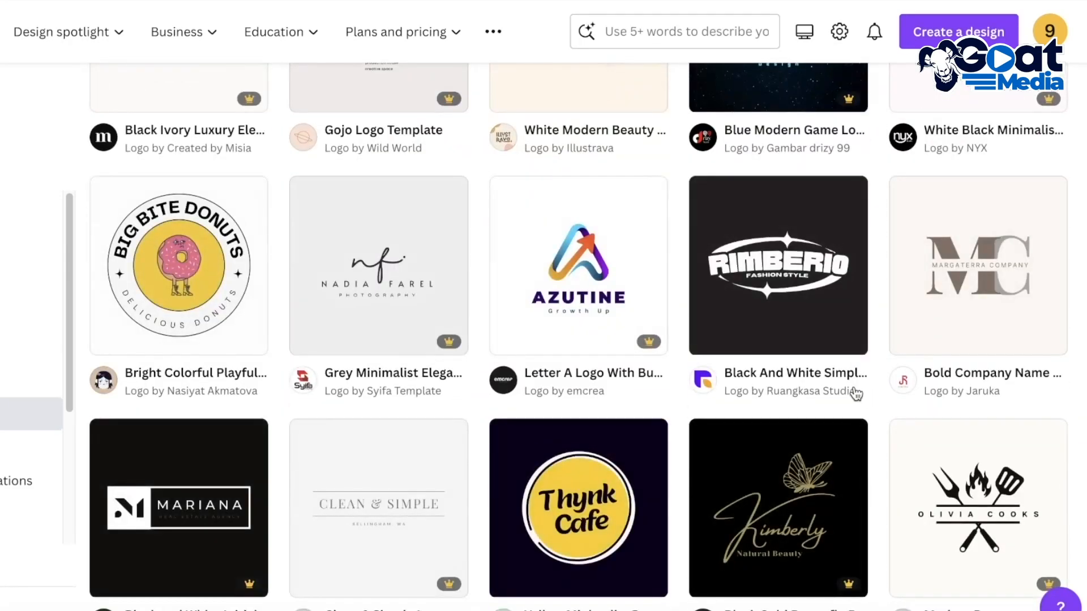
scroll(855, 394, "down", 8)
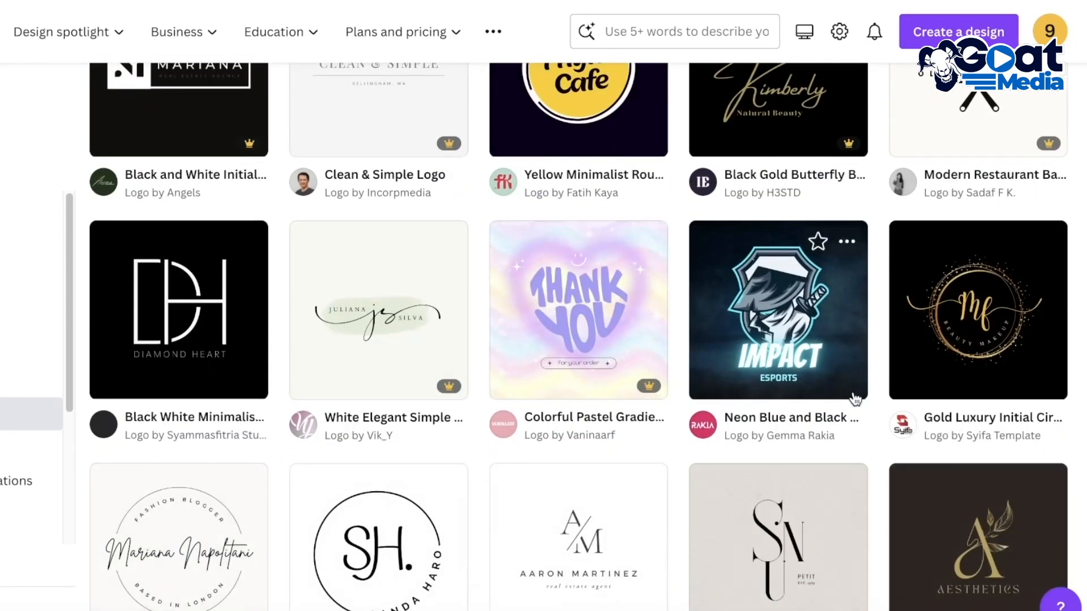
scroll(855, 399, "down", 2)
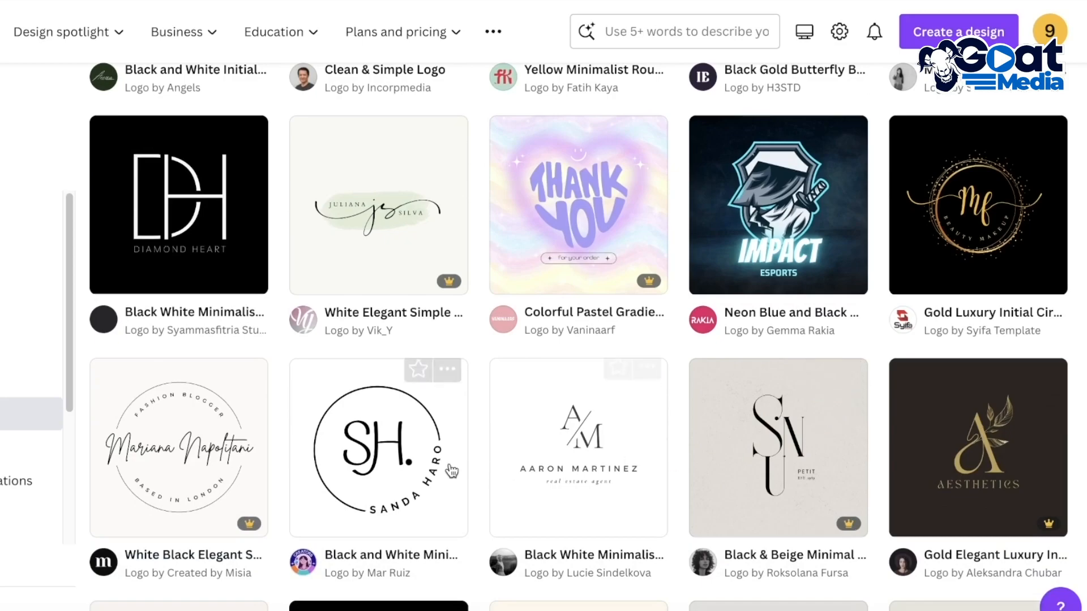
scroll(428, 481, "up", 7)
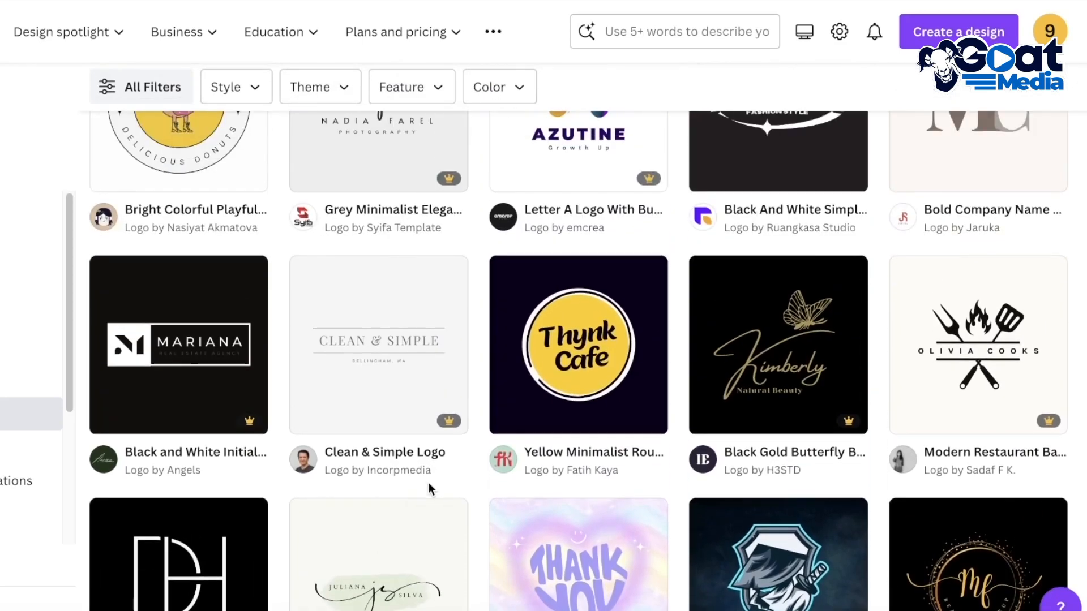
scroll(429, 483, "up", 3)
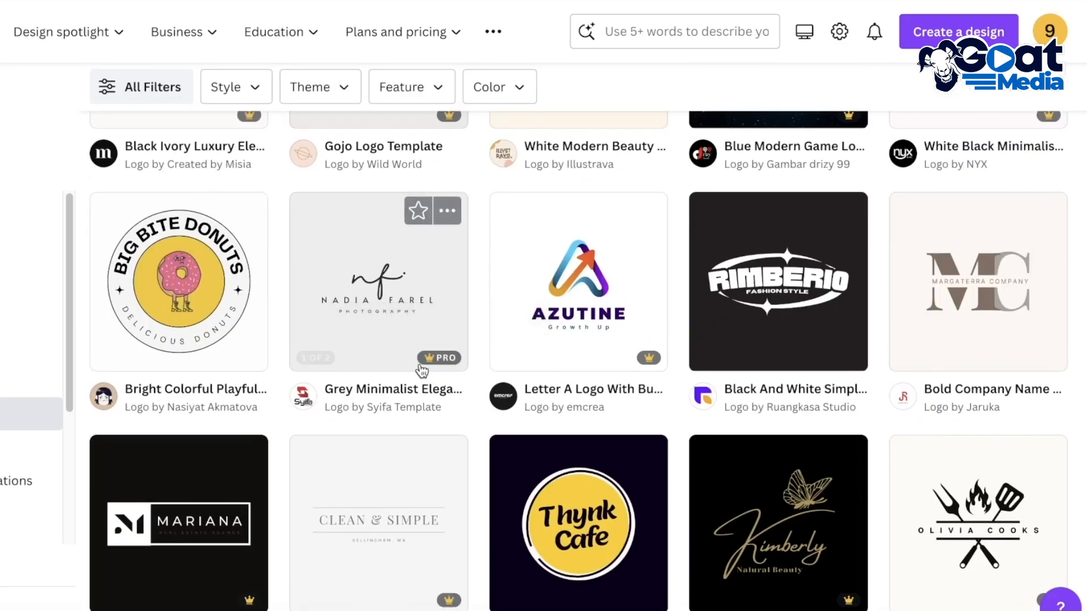
scroll(552, 382, "up", 9)
scroll(549, 382, "down", 8)
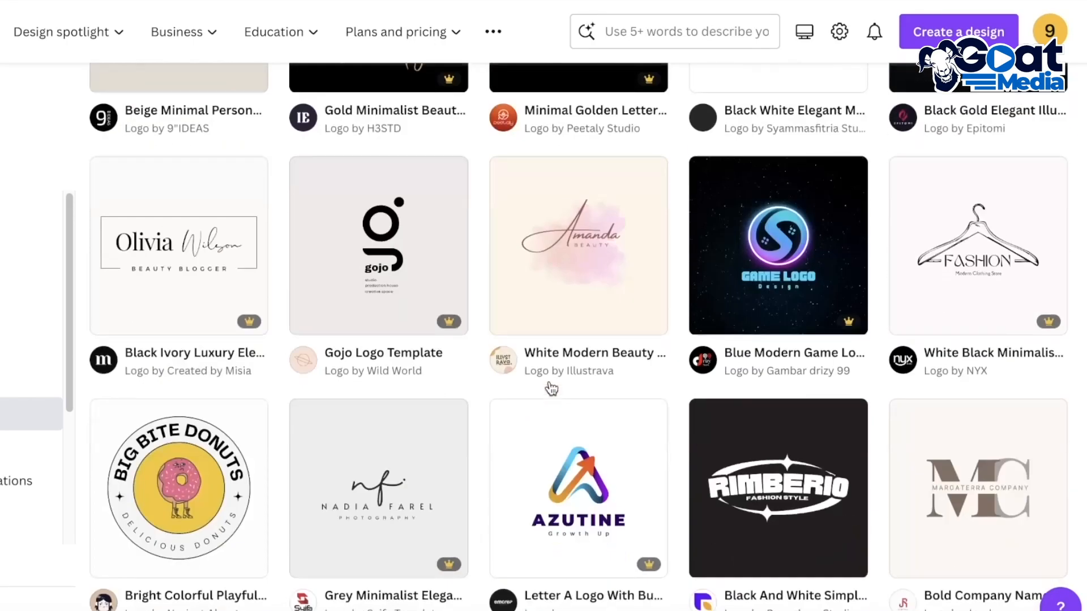
scroll(552, 382, "up", 5)
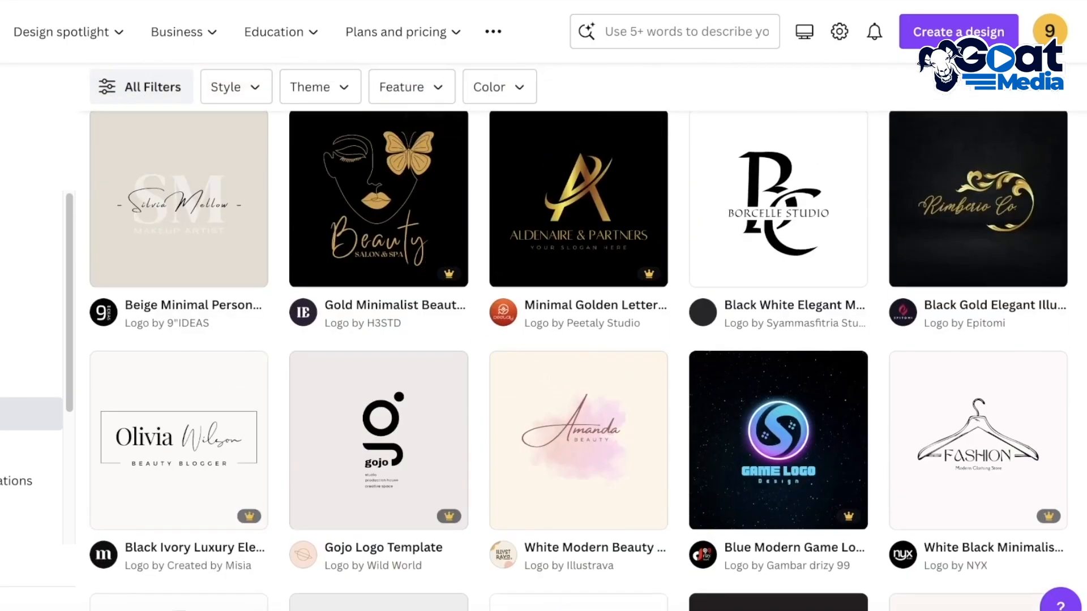
scroll(605, 386, "down", 8)
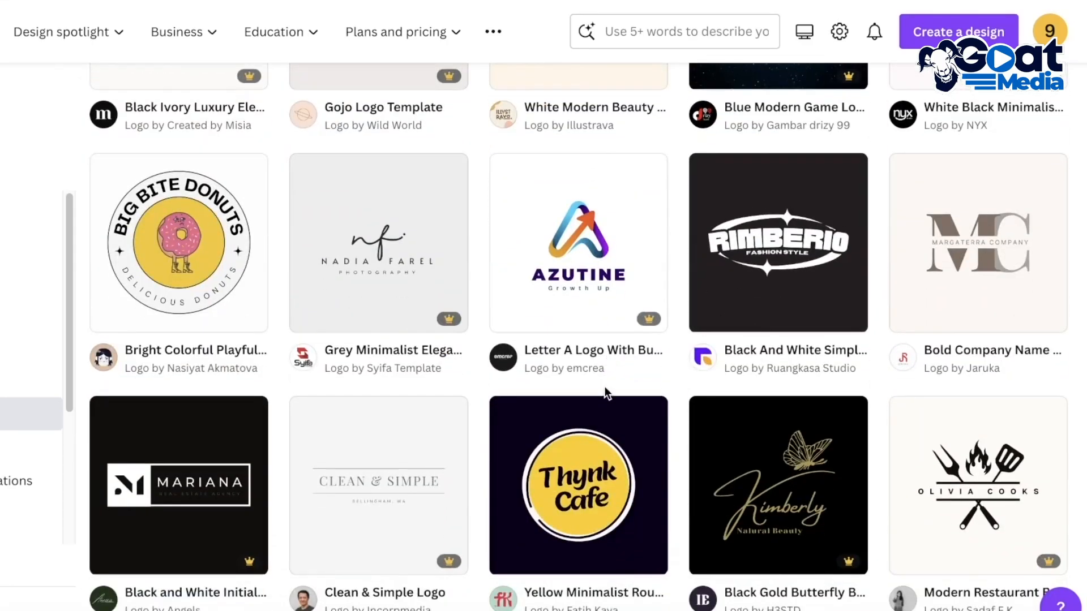
scroll(605, 386, "up", 6)
scroll(272, 430, "down", 9)
scroll(724, 386, "down", 10)
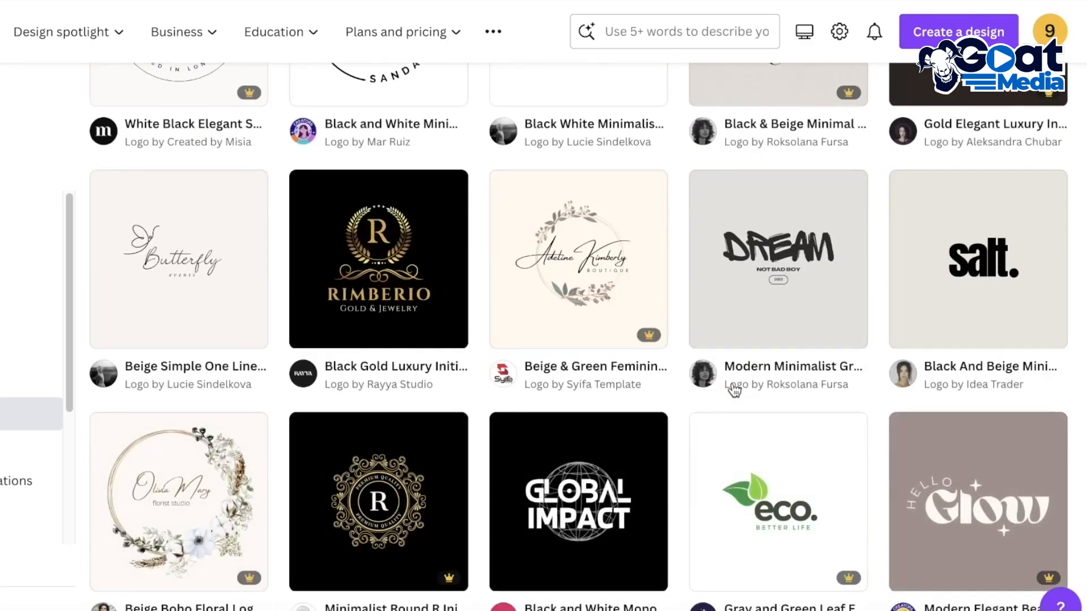
scroll(734, 389, "down", 8)
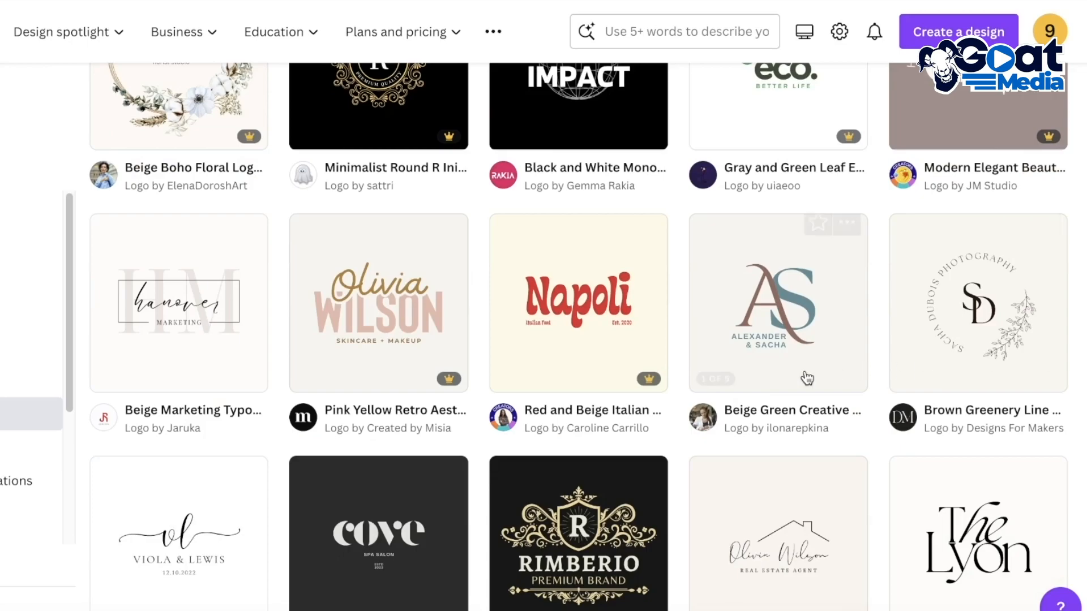
scroll(443, 386, "up", 4)
scroll(446, 397, "down", 7)
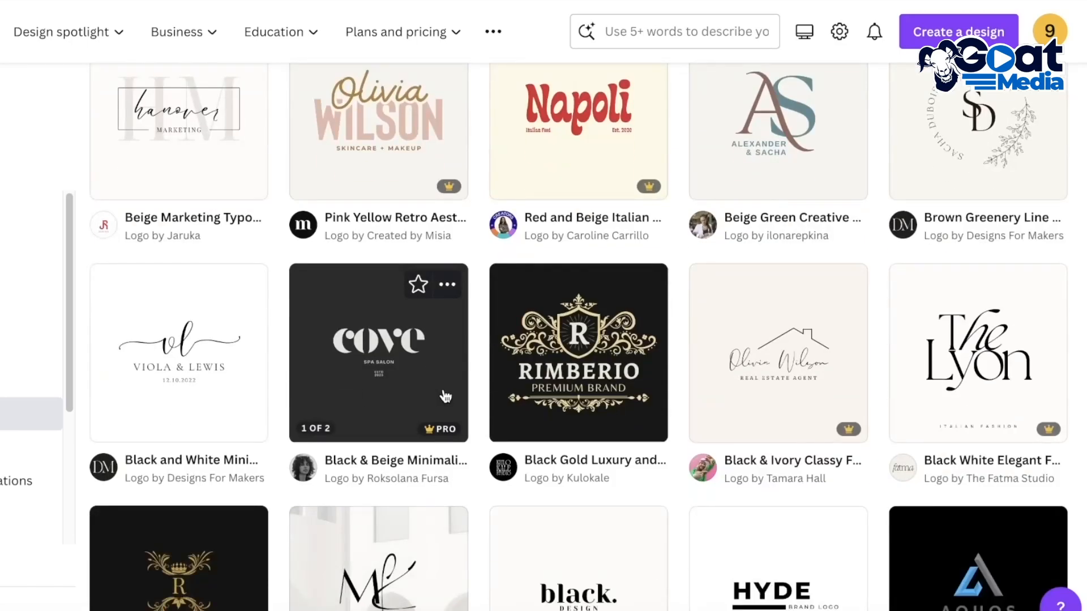
scroll(445, 397, "up", 5)
scroll(458, 403, "up", 10)
scroll(460, 410, "down", 9)
scroll(460, 411, "up", 15)
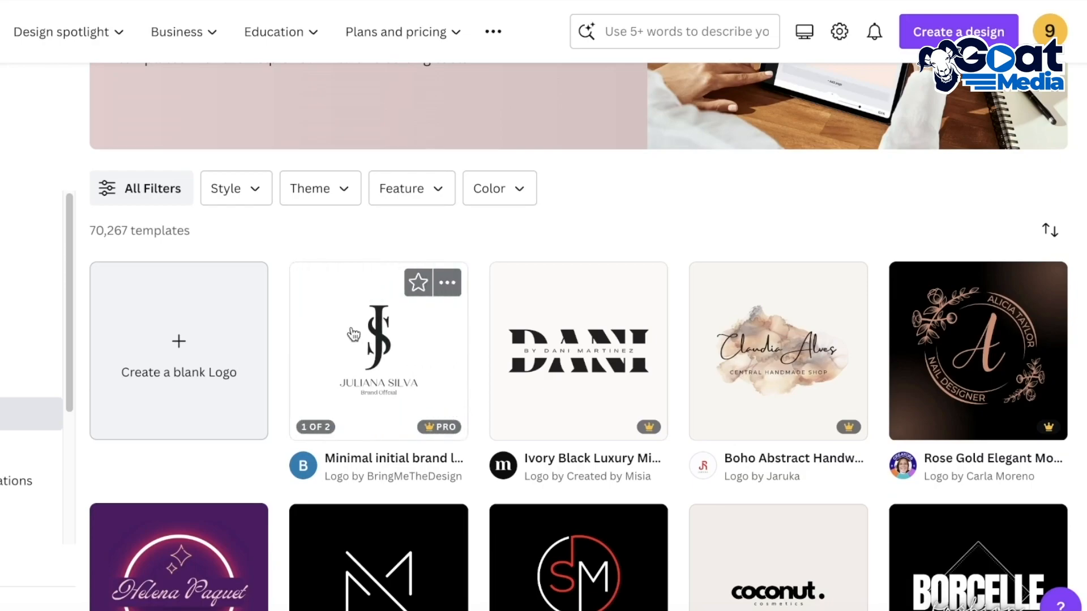
Filter the logo templates by the Curved Text style and close the list of styles
left_click(248, 206)
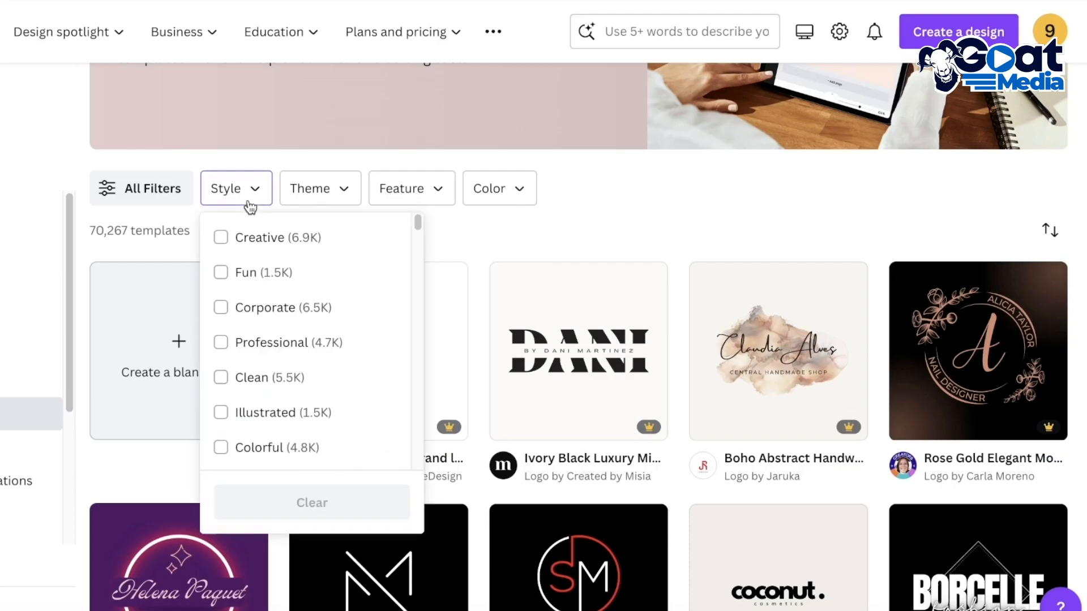
scroll(287, 364, "down", 5)
scroll(317, 506, "down", 5)
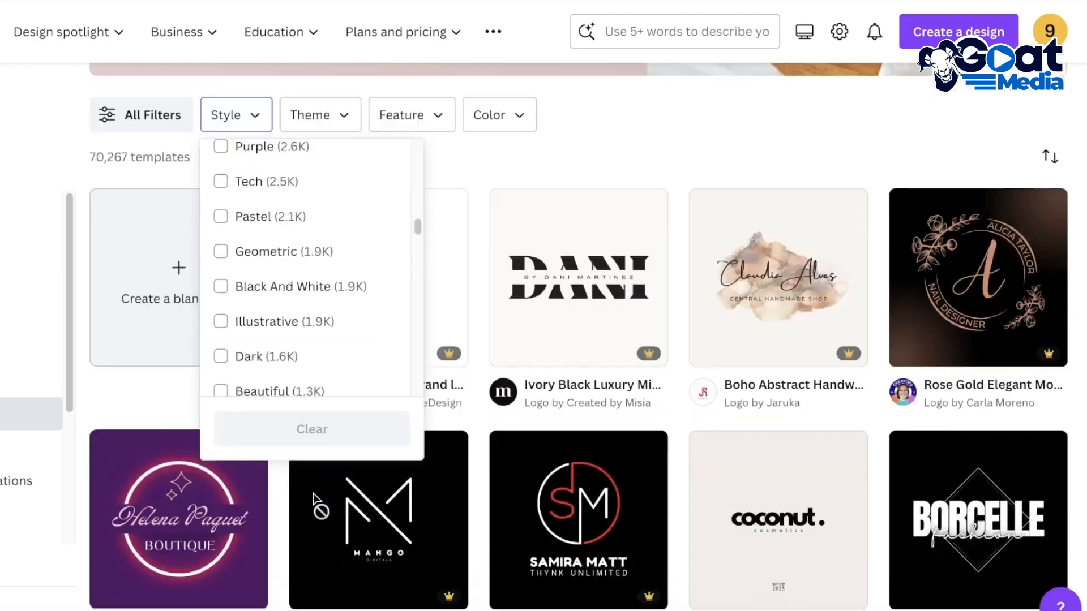
scroll(288, 339, "down", 4)
scroll(291, 332, "down", 7)
scroll(286, 282, "up", 5)
left_click(277, 214)
left_click(276, 187)
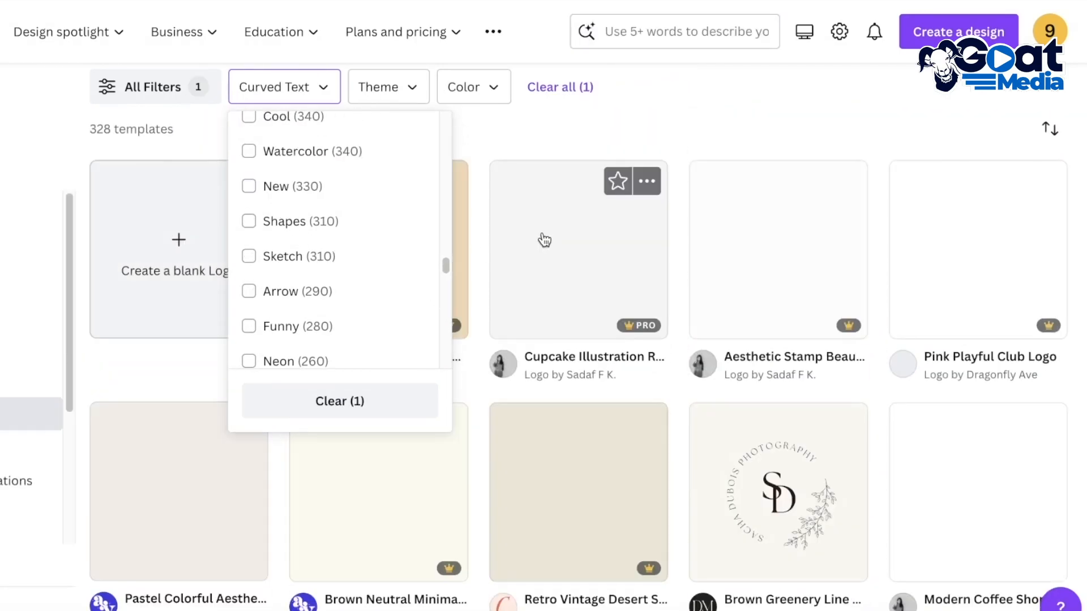
left_click(623, 129)
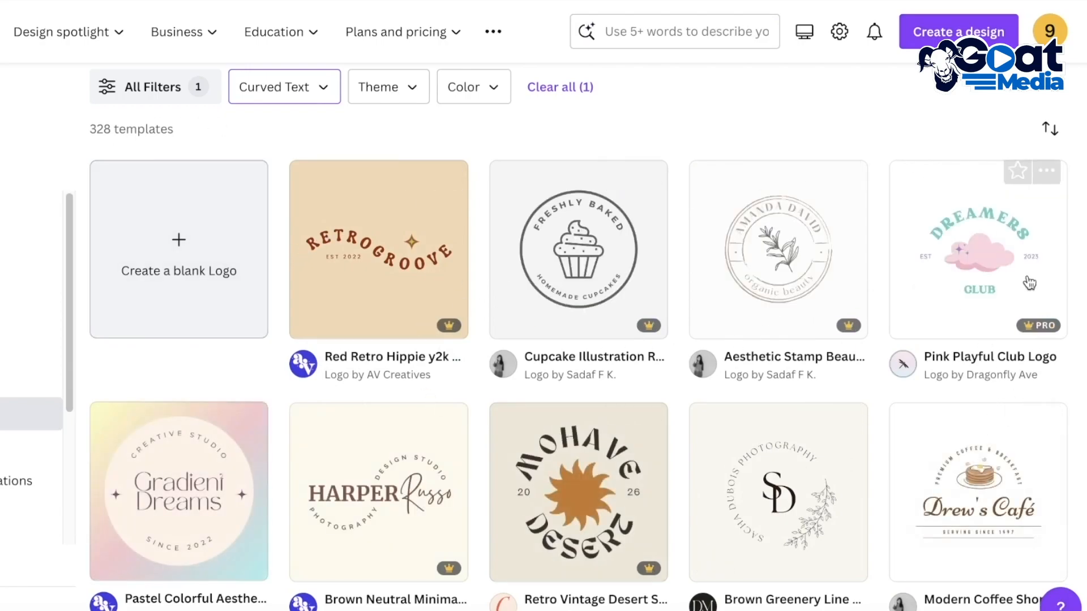
Look through the available themes and filter the curved-text logo templates by Marketing
left_click(396, 93)
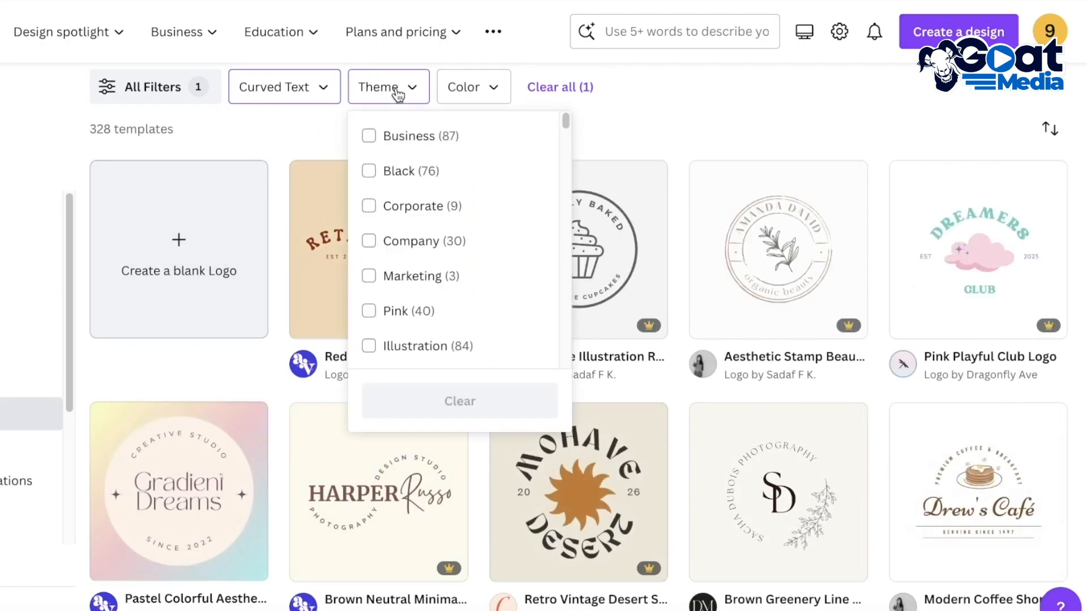
scroll(425, 227, "down", 5)
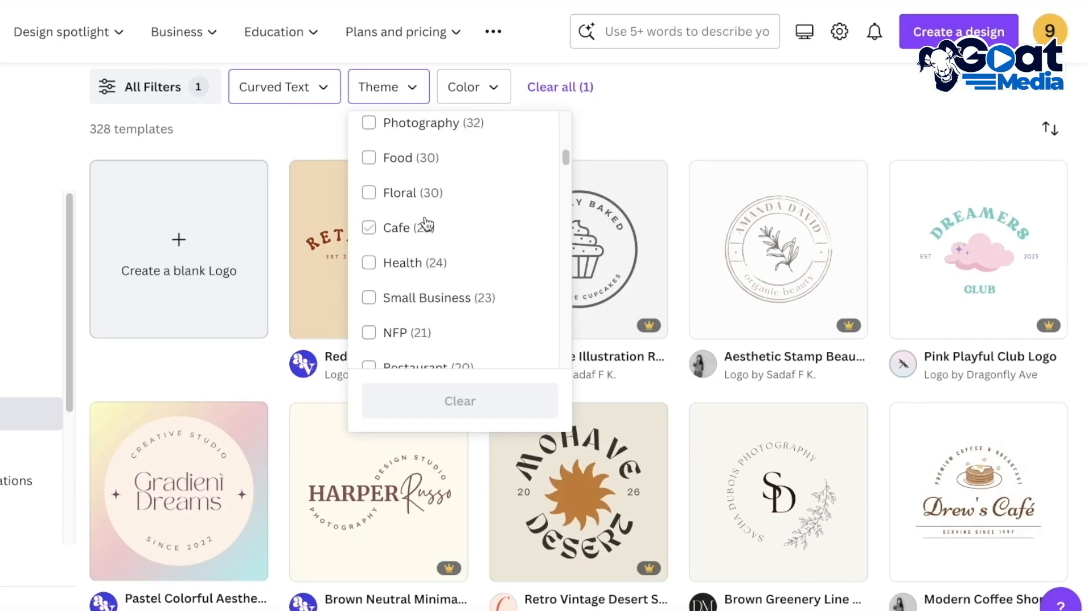
scroll(424, 295, "down", 2)
scroll(428, 298, "up", 4)
scroll(428, 299, "up", 3)
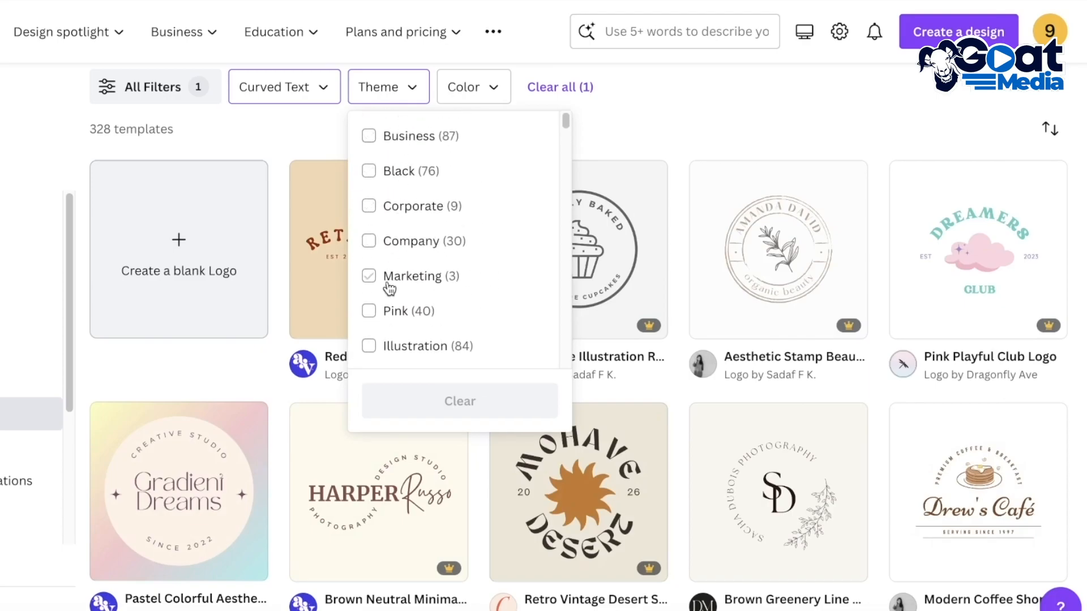
scroll(389, 288, "down", 3)
scroll(390, 283, "up", 3)
left_click(385, 233)
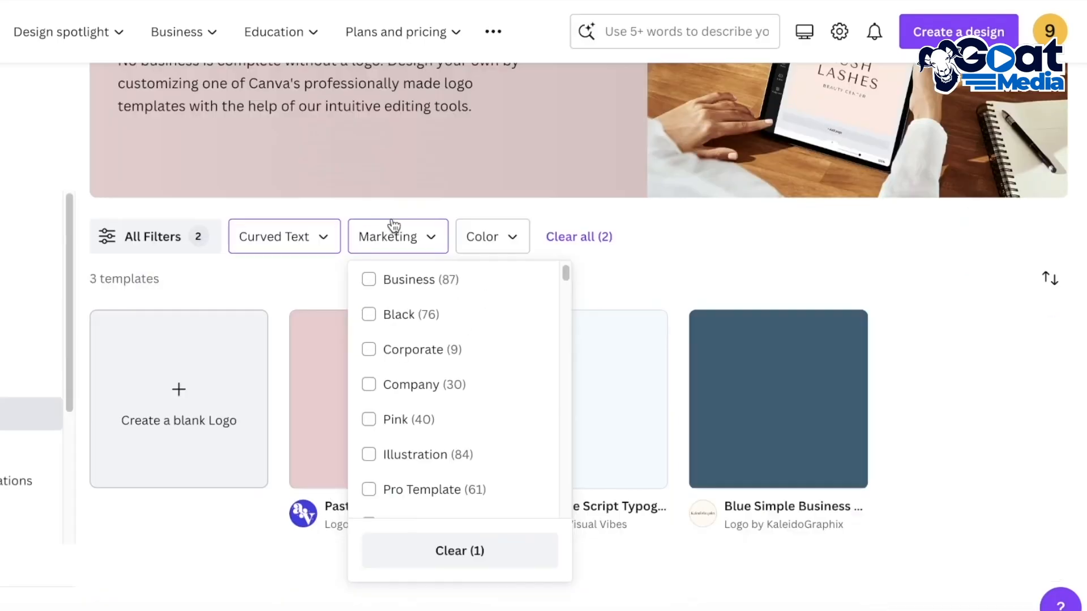
Try adding the Company theme to the Marketing filter, remove Company again and close the theme list
left_click(425, 389)
left_click(419, 389)
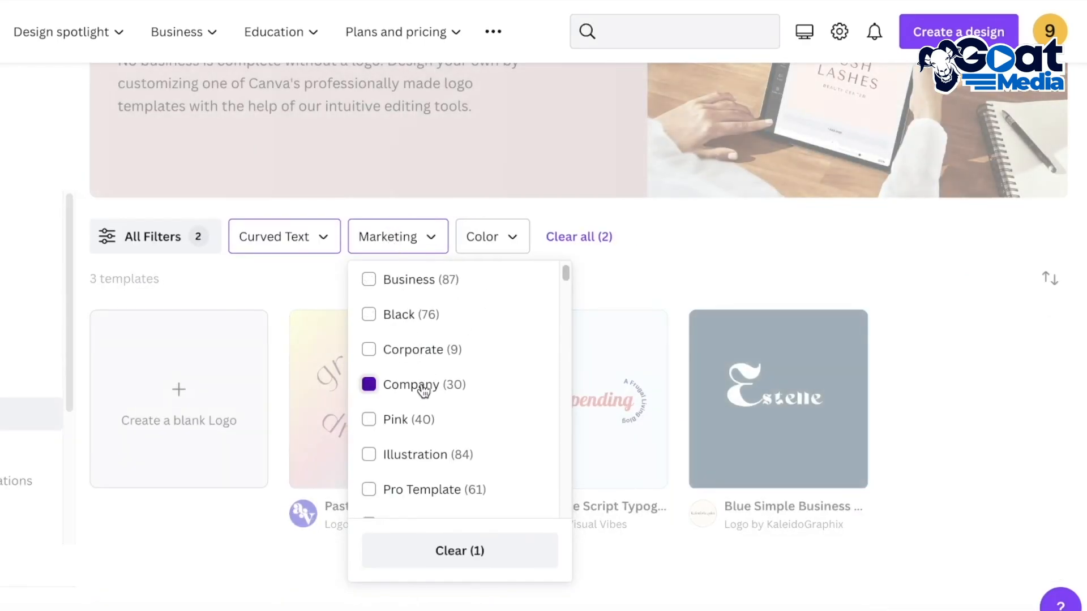
scroll(421, 374, "down", 1)
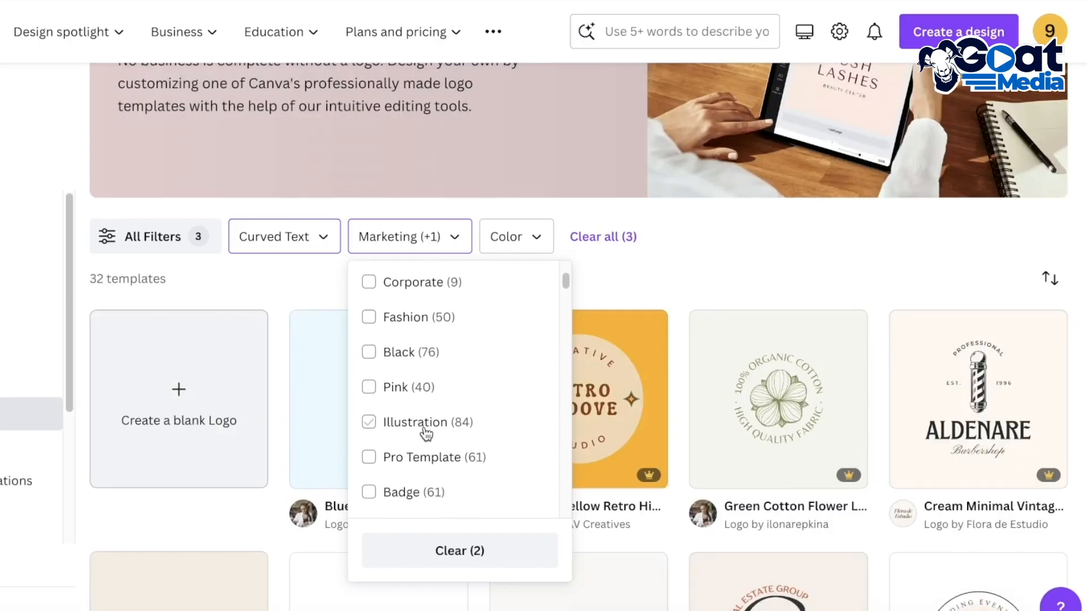
scroll(424, 424, "up", 3)
scroll(424, 423, "down", 1)
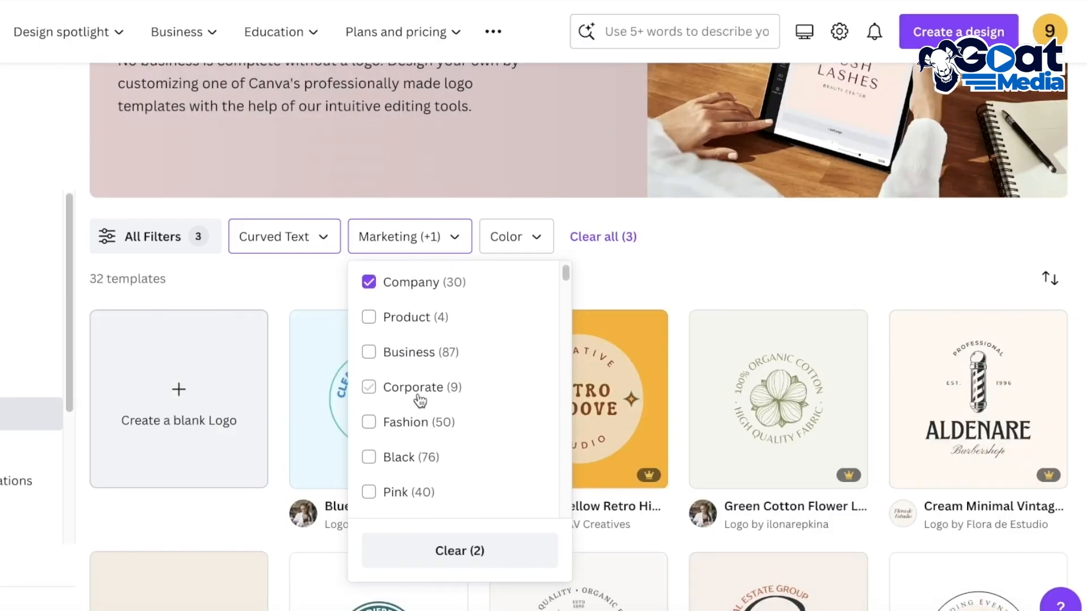
left_click(421, 422)
scroll(429, 349, "up", 1)
left_click(416, 170)
left_click(455, 137)
left_click(795, 132)
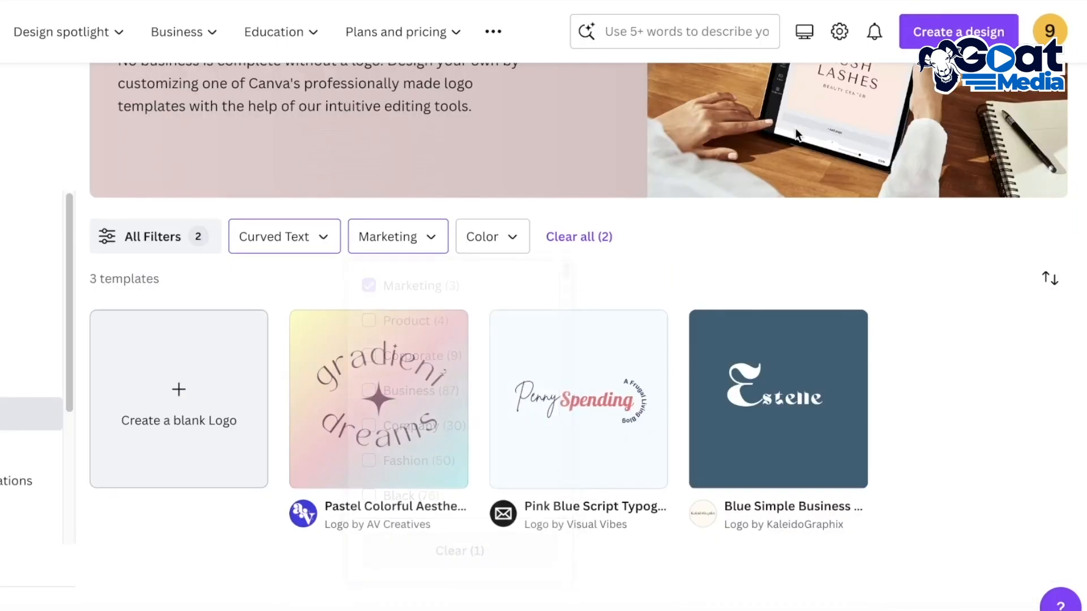
Remove the Marketing theme filter, close the theme list and look over the curved-text logo templates
left_click(451, 239)
left_click(425, 285)
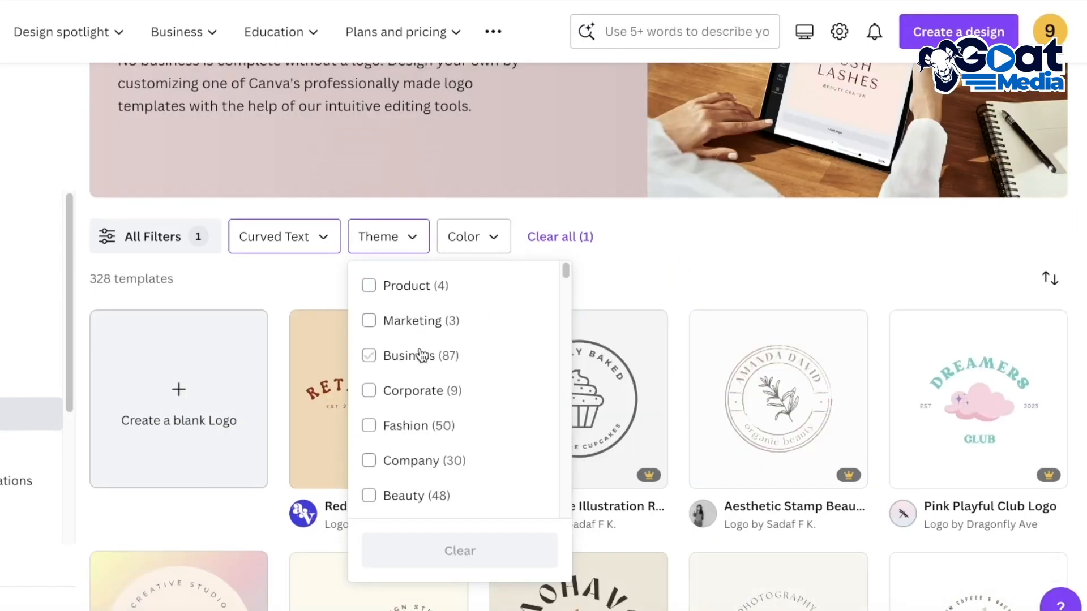
scroll(422, 356, "down", 1)
left_click(790, 249)
scroll(790, 251, "down", 6)
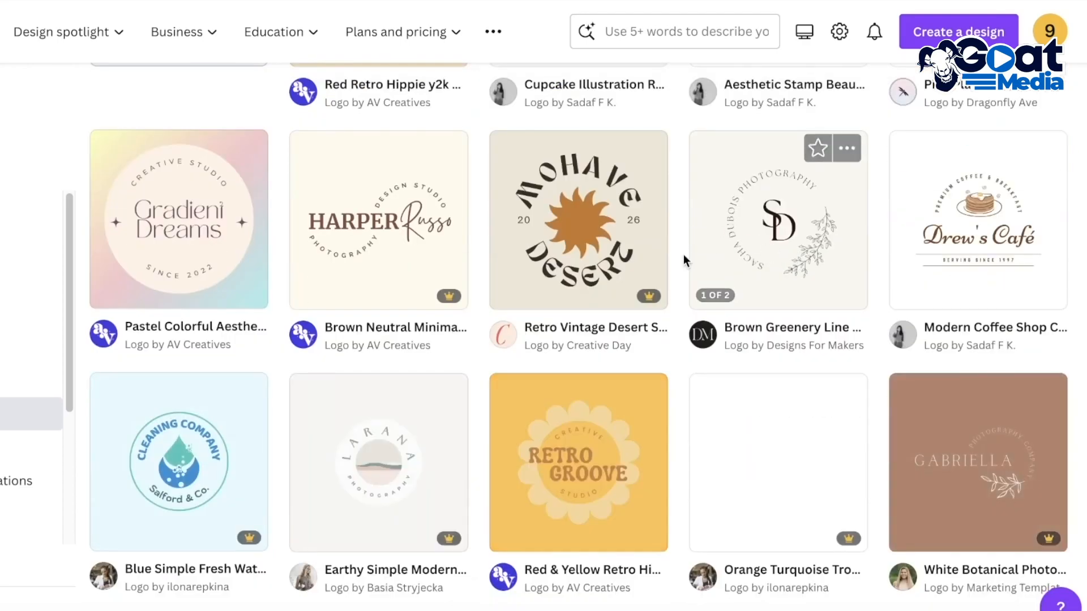
Check the colours available for filtering the curved-text logo templates and close the colour list
scroll(681, 250, "up", 6)
left_click(473, 243)
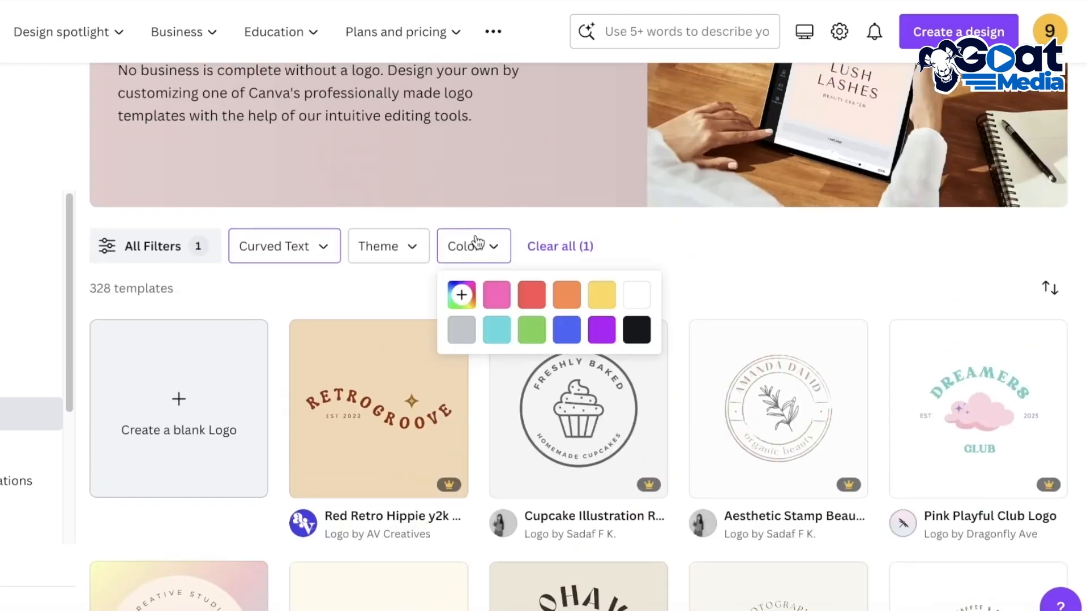
left_click(759, 240)
Browse the curved-text logo templates to compare the free and Pro designs
scroll(760, 239, "down", 7)
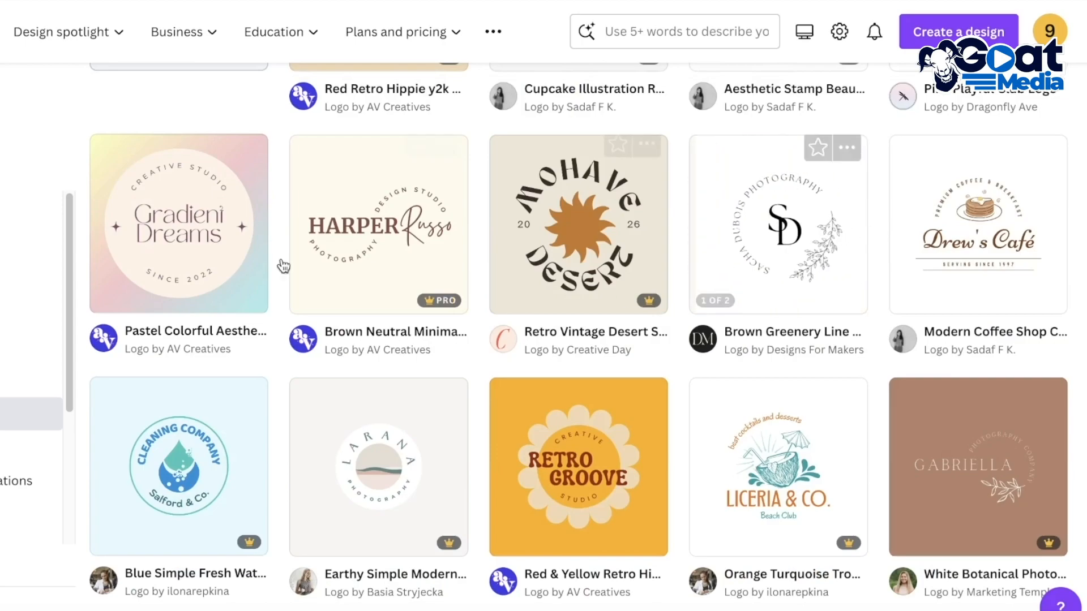
scroll(608, 305, "down", 8)
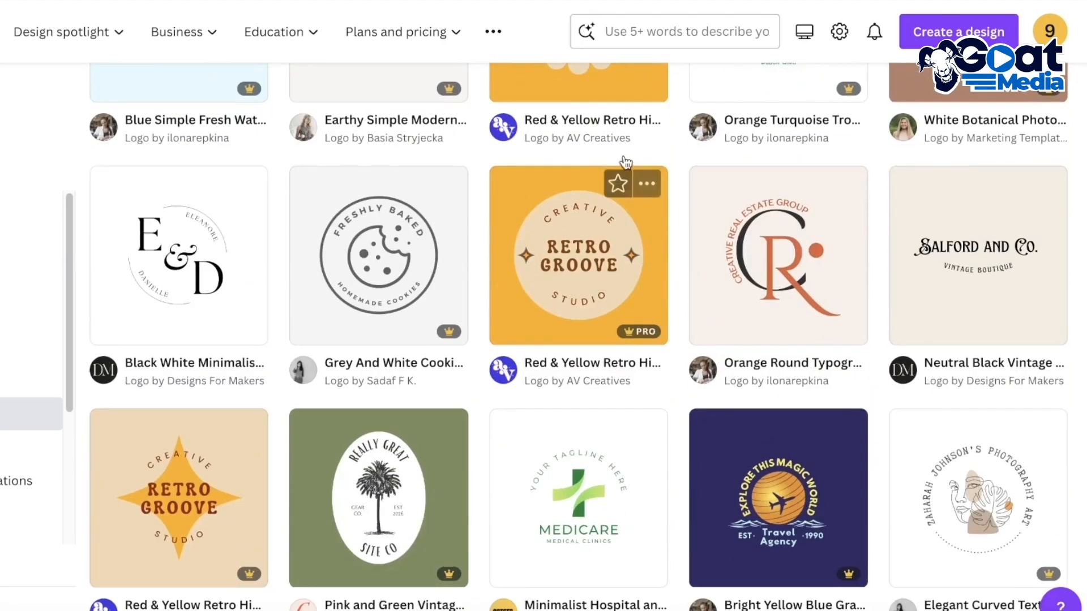
scroll(693, 181, "up", 1)
scroll(915, 263, "up", 4)
scroll(576, 231, "up", 2)
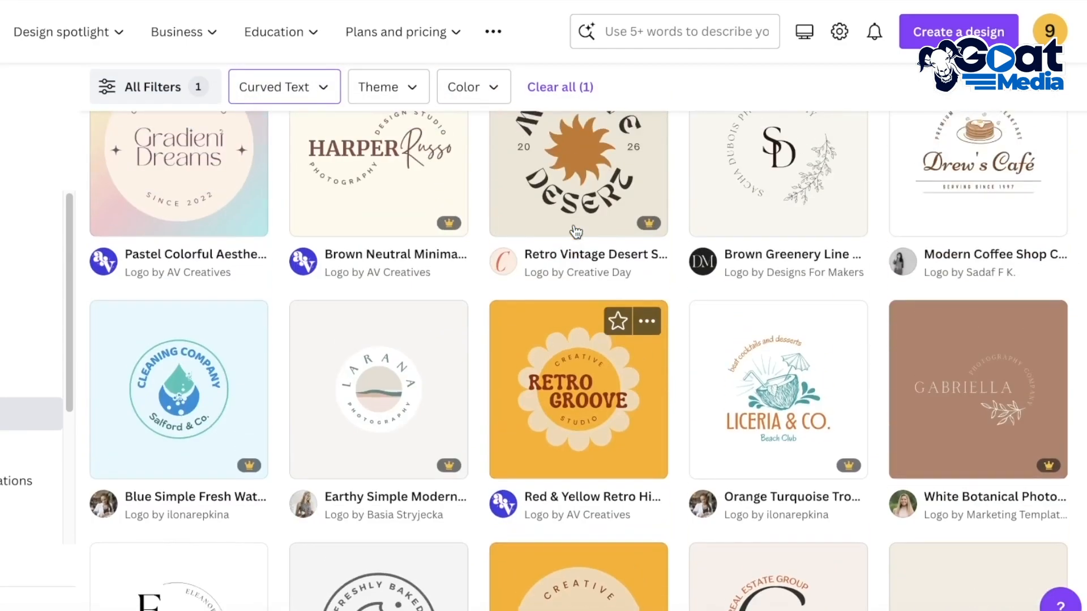
scroll(575, 231, "up", 5)
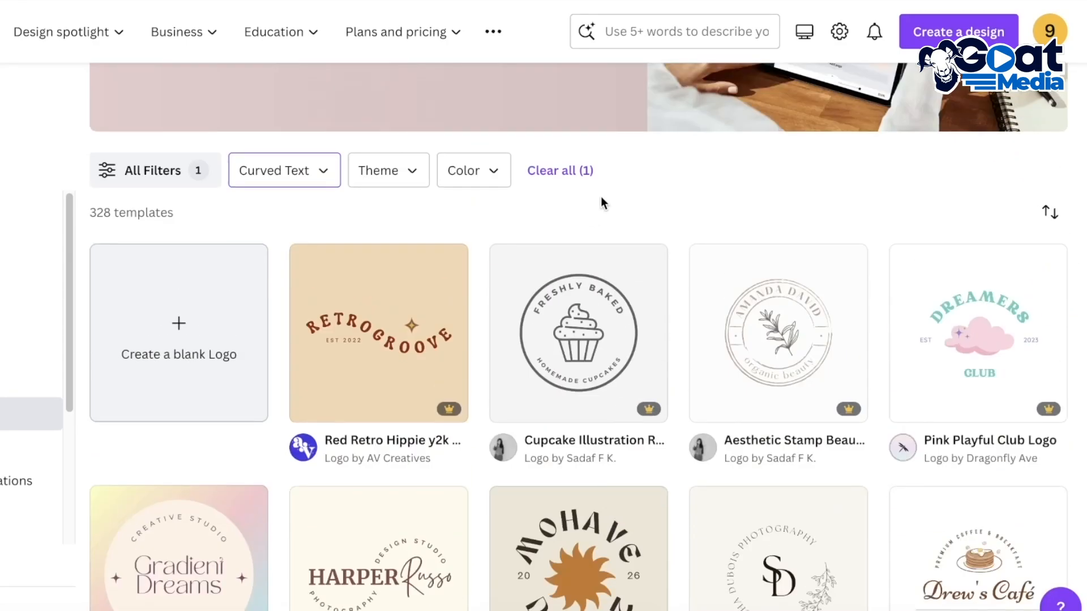
scroll(649, 223, "down", 3)
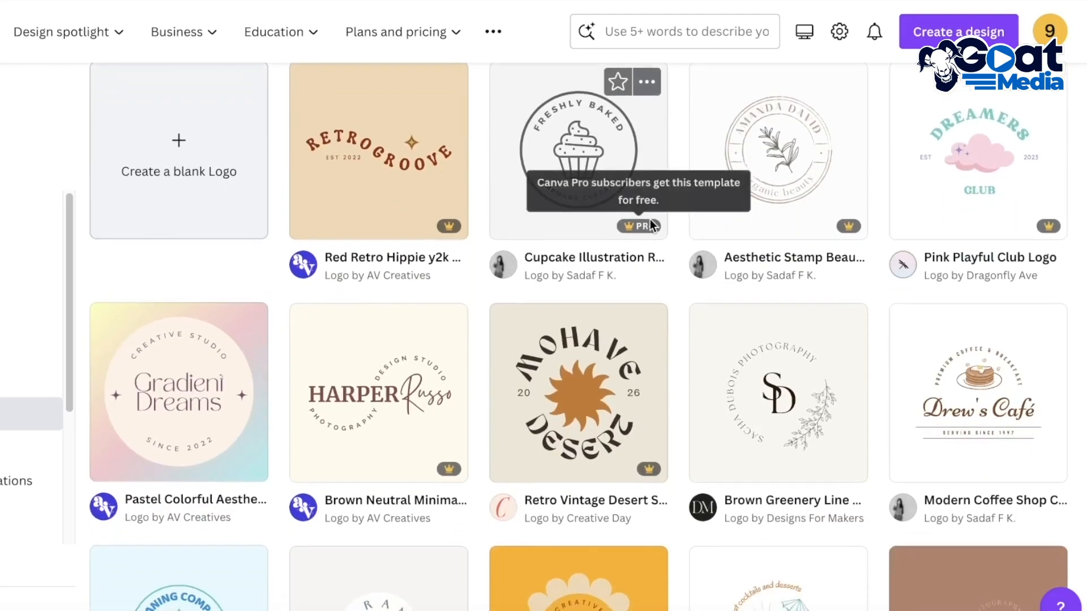
scroll(649, 224, "down", 5)
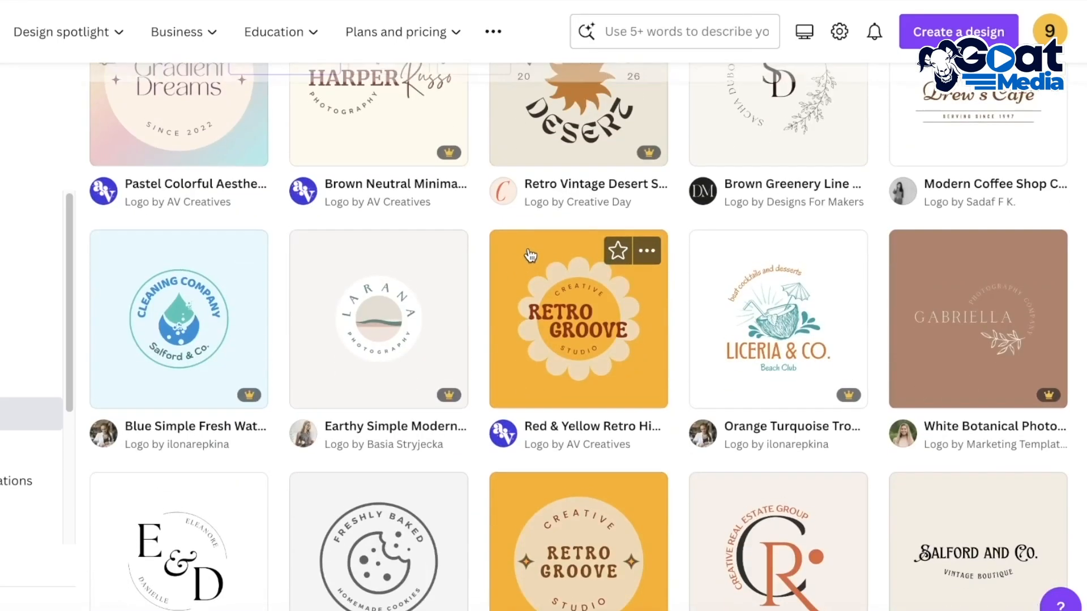
Choose the Red Retro Hippie y2k logo template with the curved RETROGROOVE wording and open it for customizing
scroll(530, 254, "up", 7)
scroll(906, 191, "down", 3)
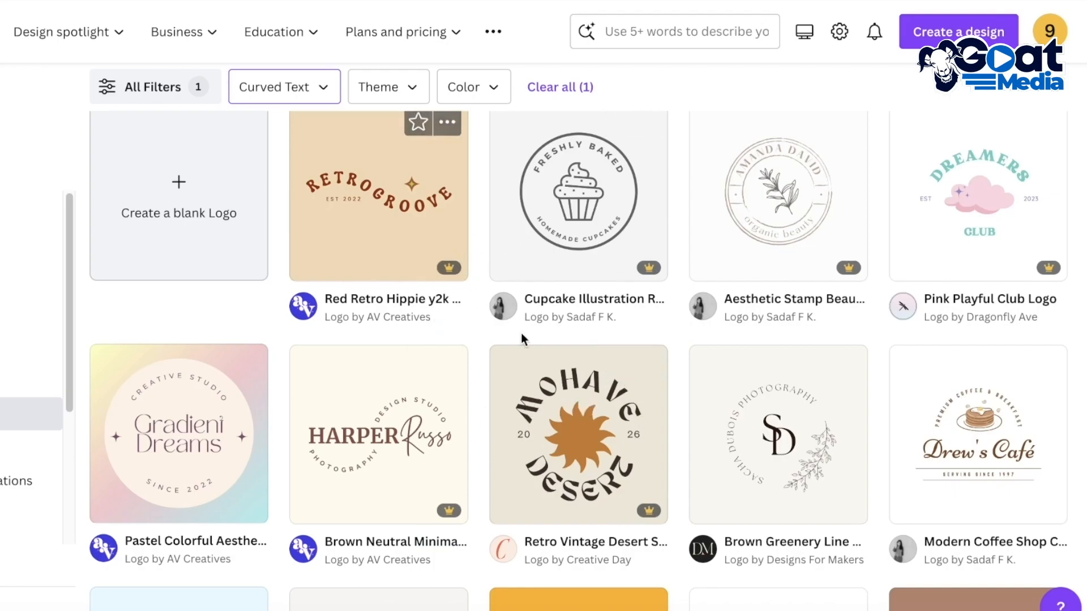
left_click(335, 189)
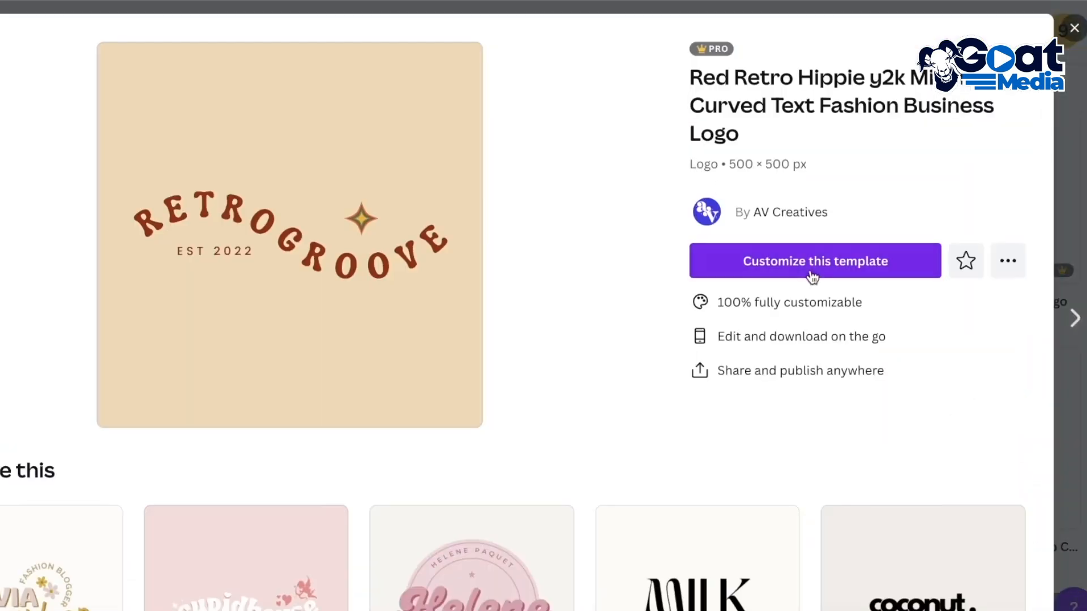
left_click(809, 266)
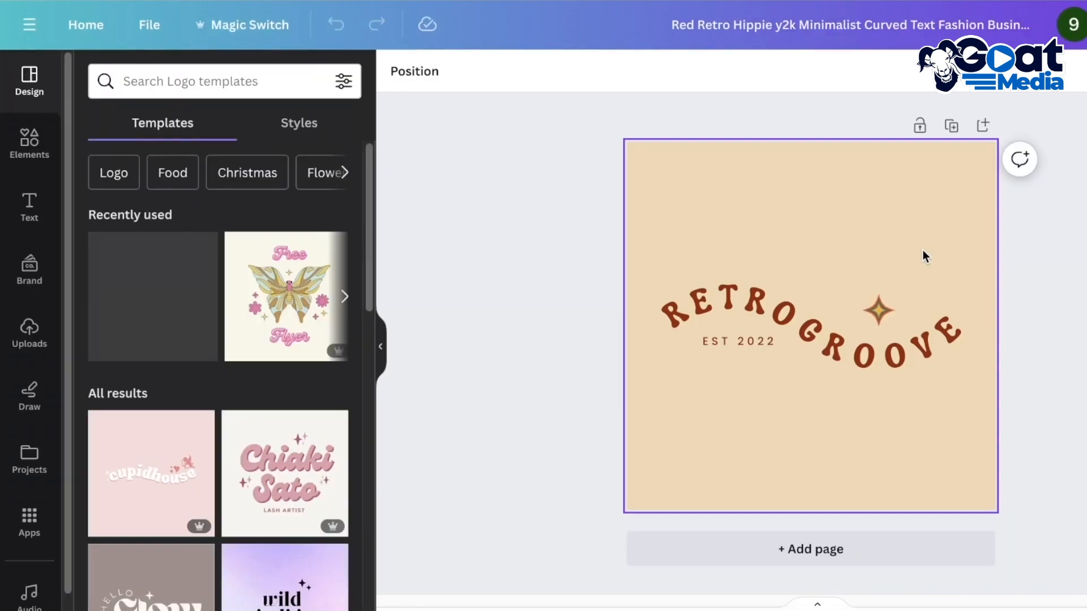
Examine how the curved wordmark is divided into separate RETRO and GROOVE text elements
left_click(742, 319)
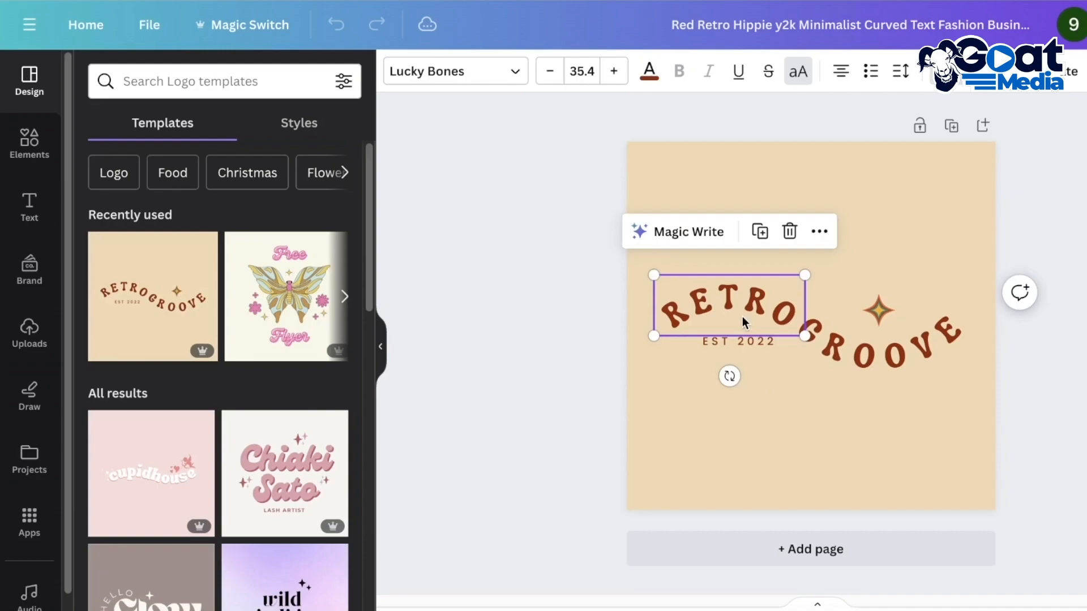
left_click(742, 318)
left_click(848, 336)
left_click(762, 309)
left_click(858, 355)
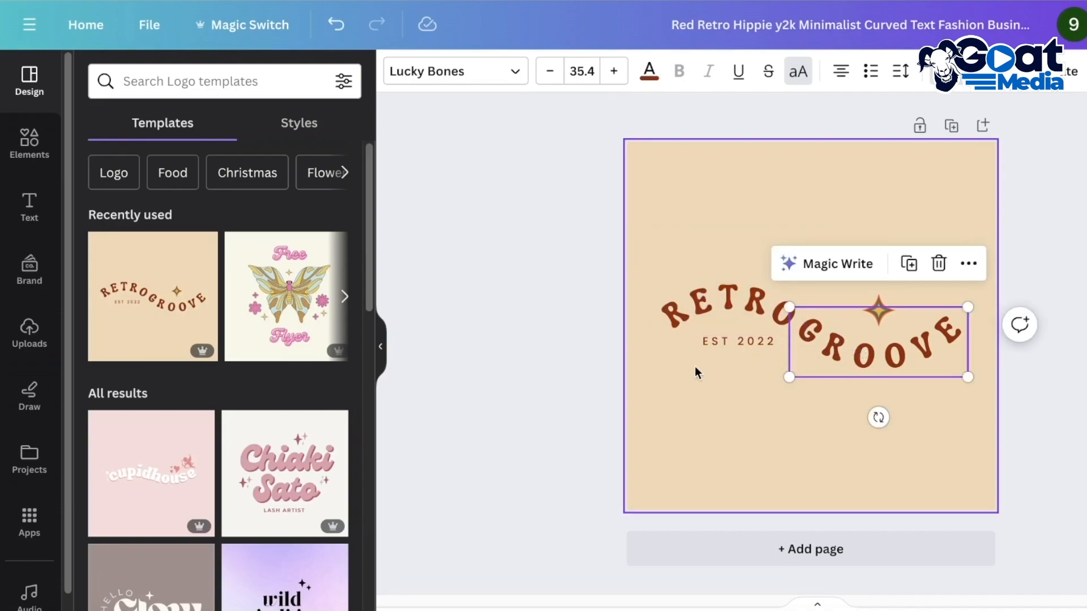
left_click(755, 314)
left_click(834, 351)
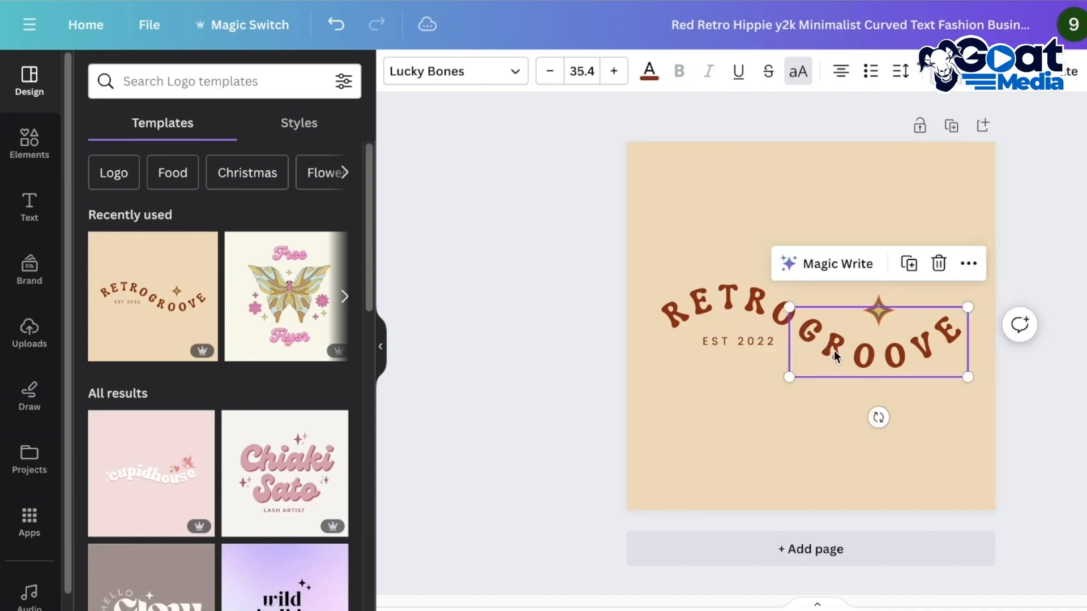
Replace the curved word RETRO with DUR
double_click(761, 315)
type("DU")
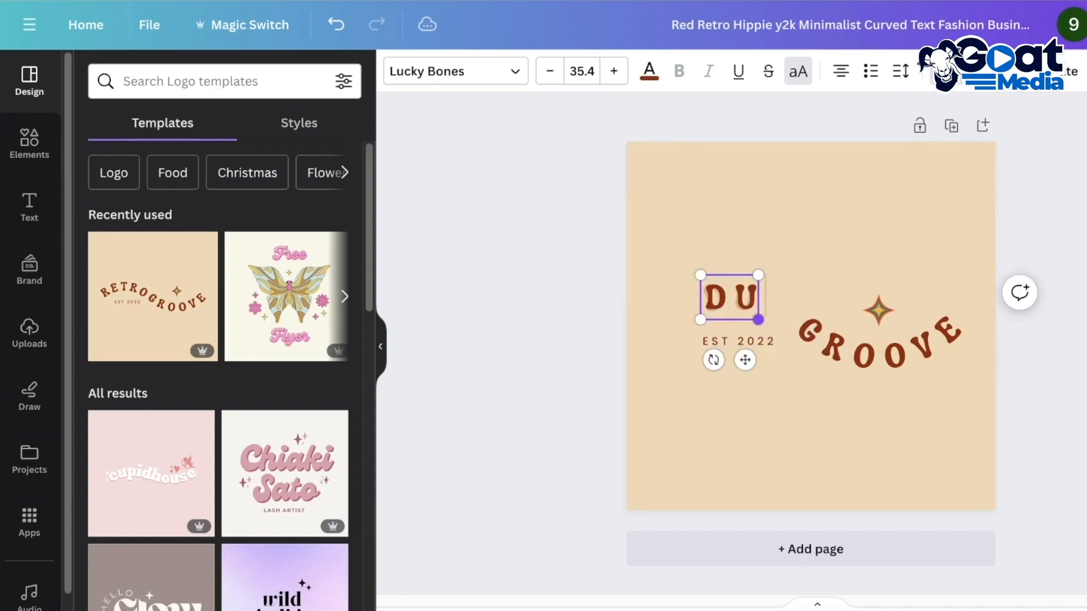
key("BackSpace")
key("BackSpace")
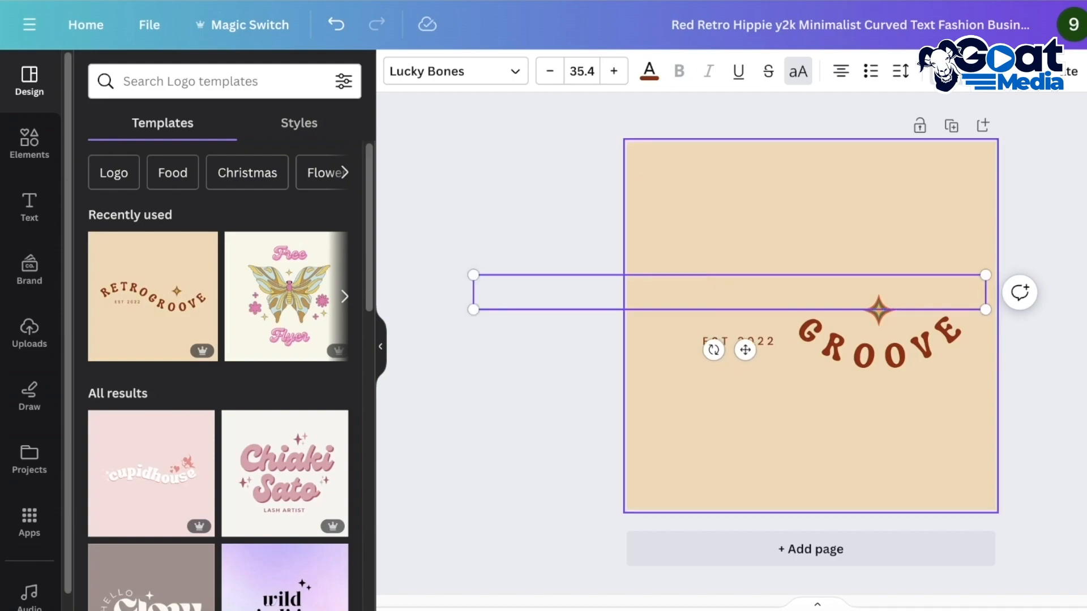
type("DUR")
Replace the curved word GROOVE with DEN and finish editing the text
double_click(911, 353)
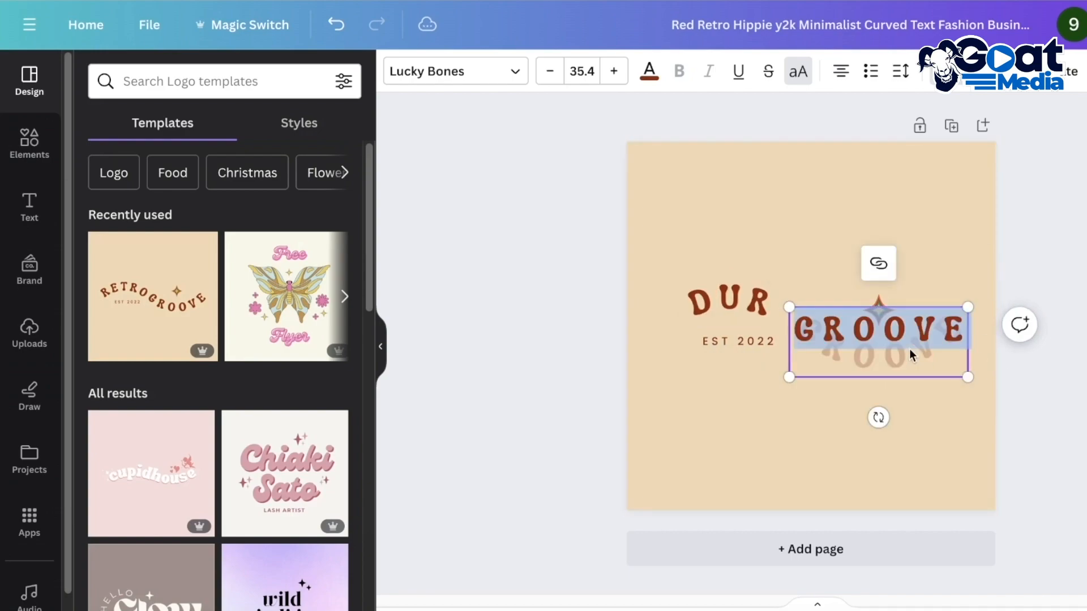
type("DEB")
type("N")
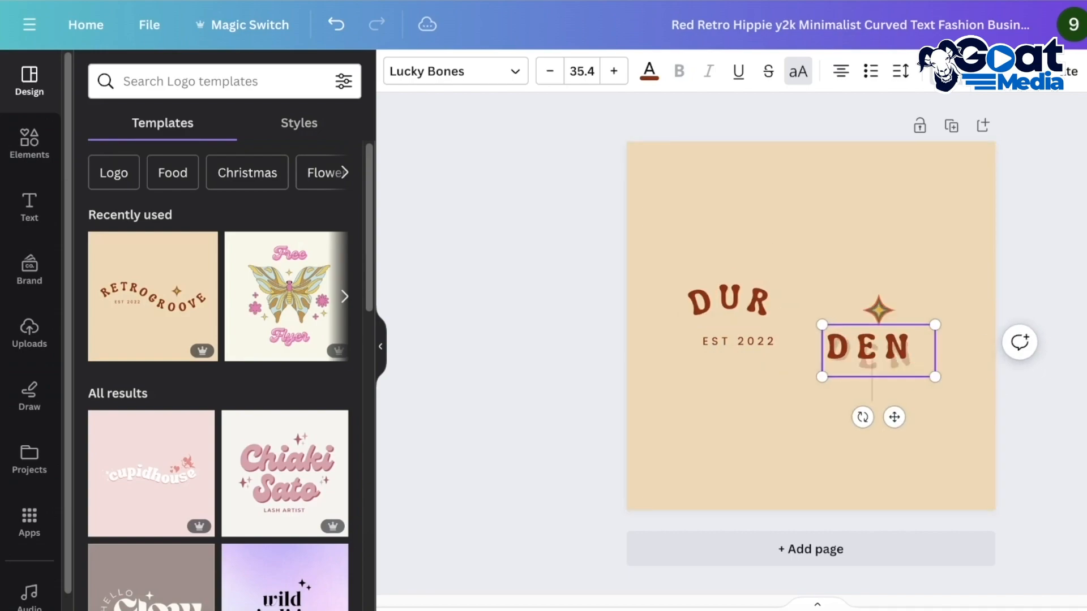
key("Escape")
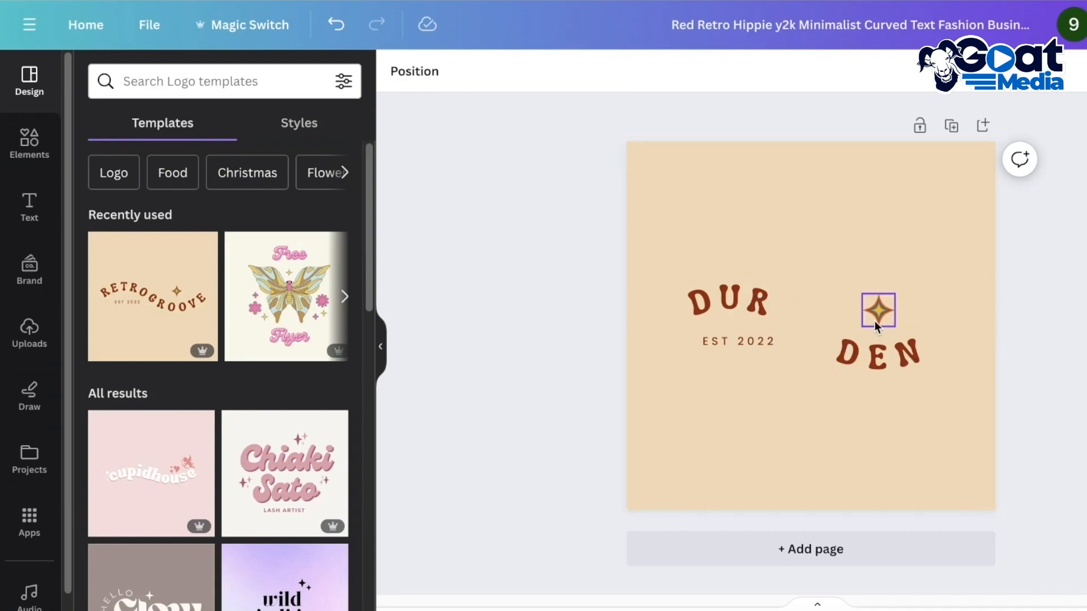
Move EST 2022 down into the empty area and bring DUR and DEN closer together
left_click(739, 342)
left_click_drag(739, 342, 744, 415)
left_click_drag(731, 305, 776, 298)
left_click_drag(868, 360, 836, 343)
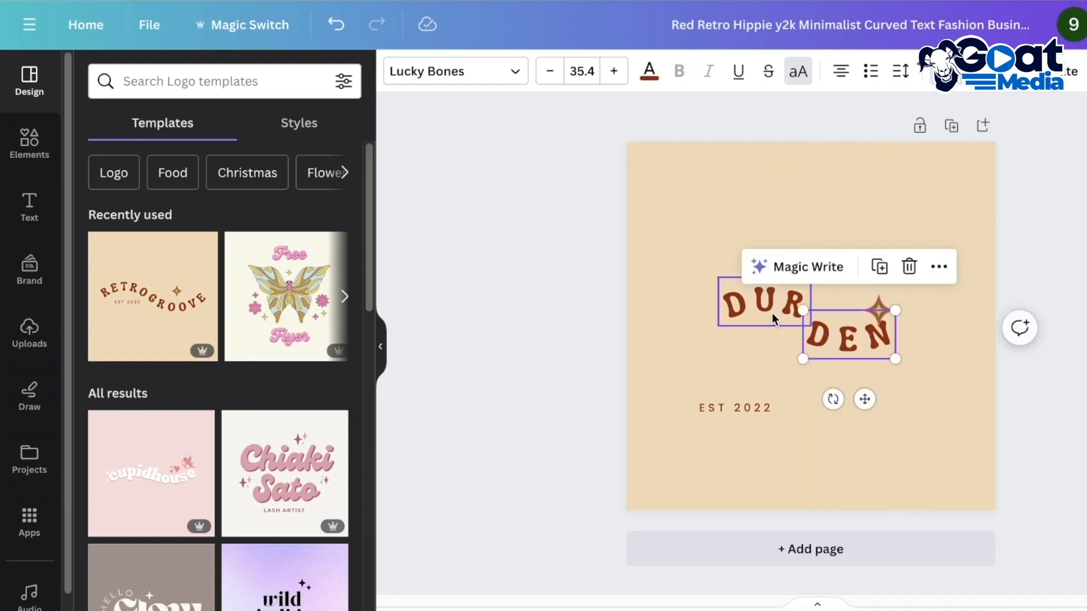
left_click(776, 311)
Move the star up above the end of DEN and lower DEN so it sits diagonally below DUR
left_click_drag(887, 307, 903, 275)
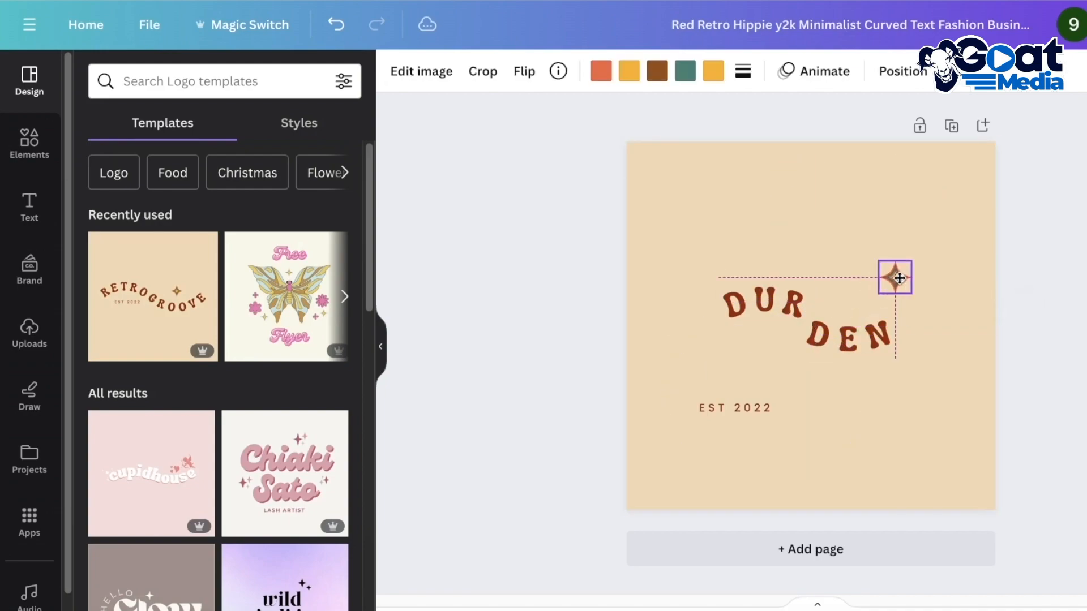
left_click(870, 343)
mouse_move(869, 344)
left_mouse_down()
mouse_move(858, 362)
mouse_move(865, 358)
left_mouse_up()
left_click_drag(752, 310, 755, 312)
left_click(861, 406)
Place EST 2022 directly under DUR, beside DEN, and shift the star sideways to sit above DEN
left_click_drag(740, 420, 750, 343)
left_click_drag(906, 290, 878, 292)
left_click(875, 315)
left_click(735, 348)
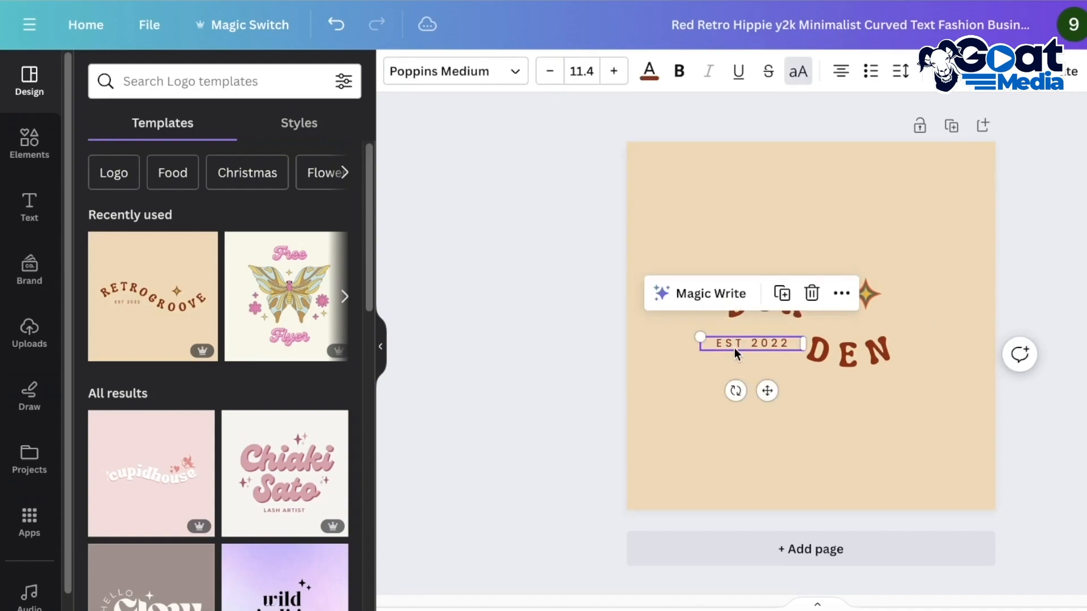
Change the logo's background to a custom solid pale green
left_click(956, 278)
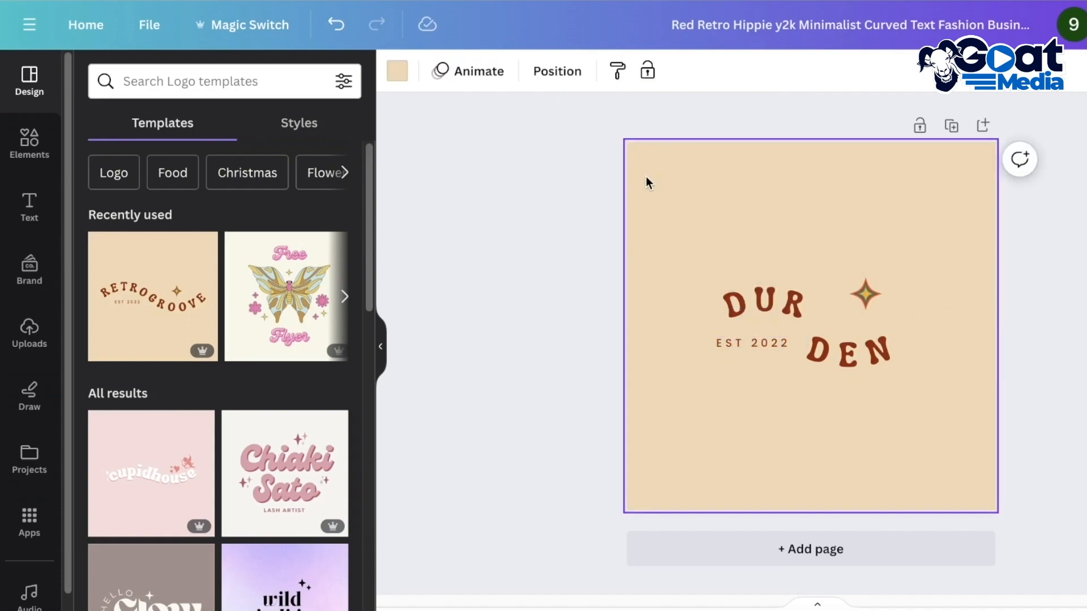
left_click(408, 71)
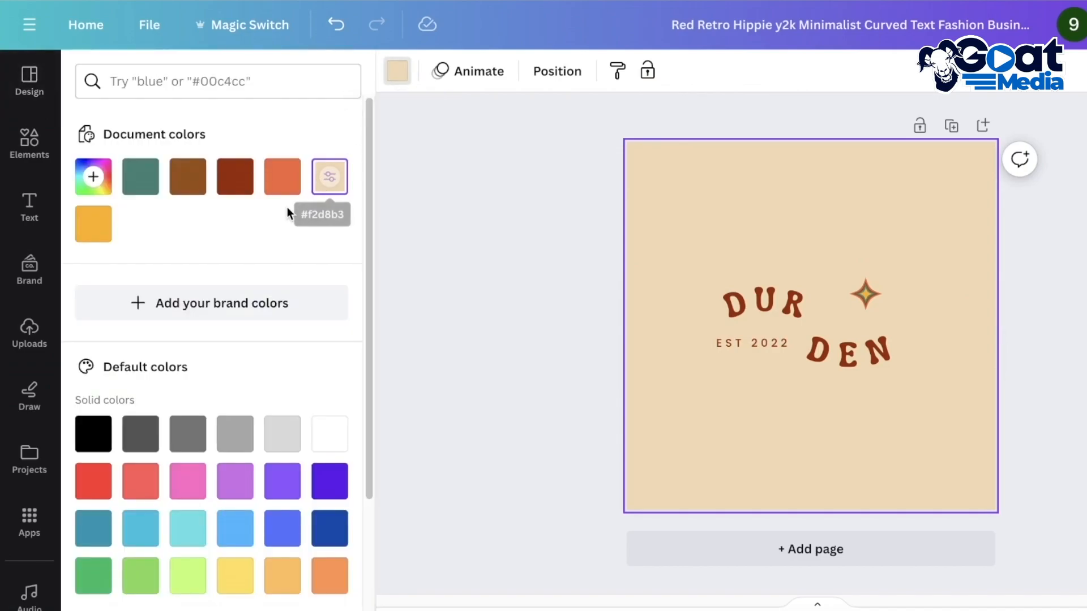
scroll(220, 279, "down", 3)
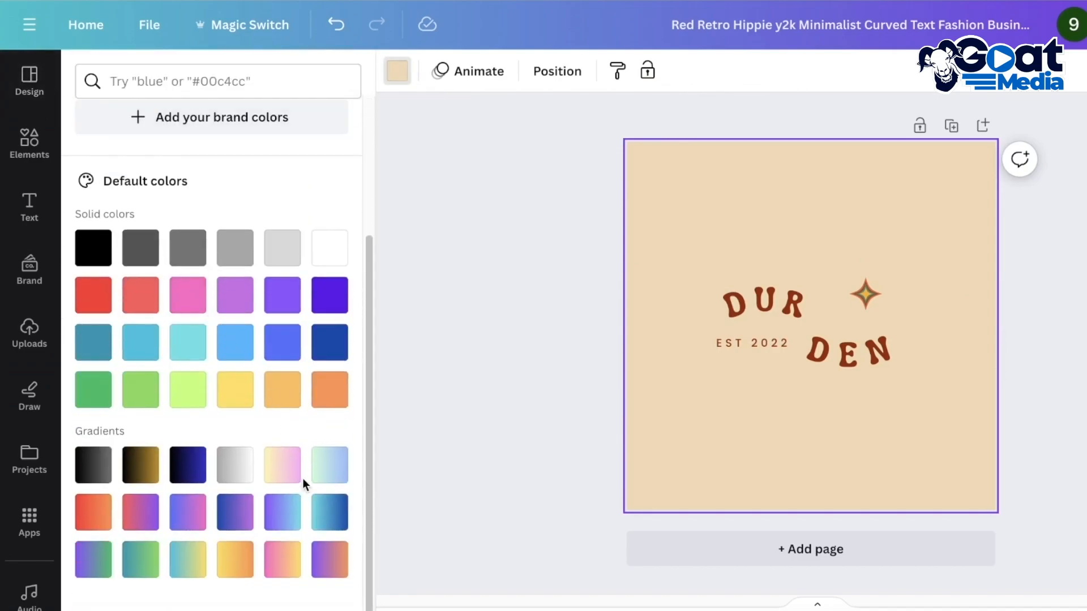
scroll(304, 482, "up", 3)
left_click(94, 176)
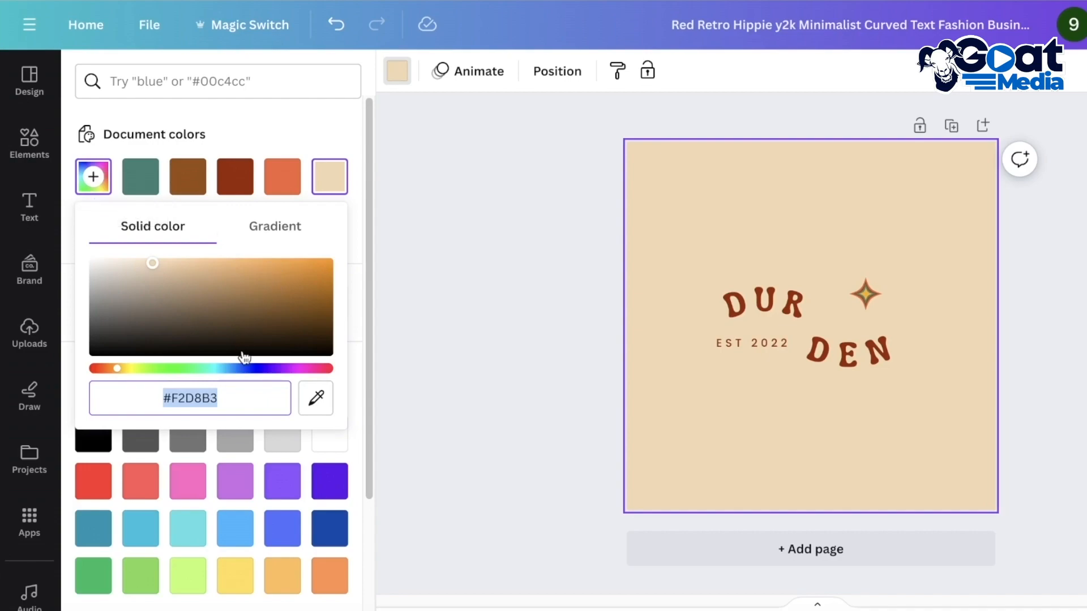
left_click_drag(148, 373, 189, 371)
left_click_drag(277, 318, 129, 277)
left_click_drag(117, 327, 115, 268)
Recolour the DUR and DEN texts together with the custom dark green #31602D and deselect them
left_click(734, 307)
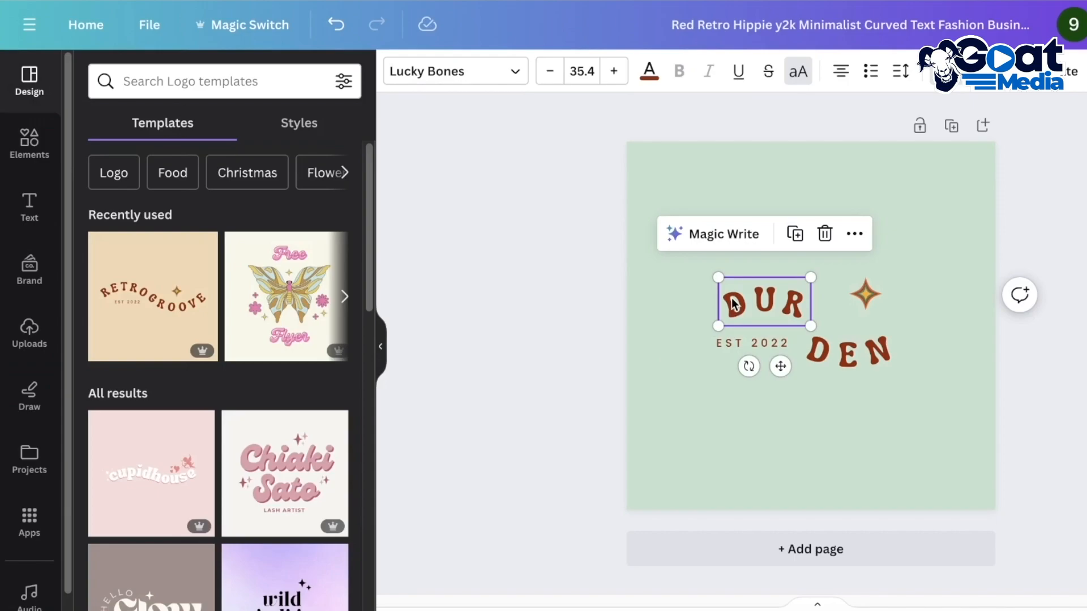
left_click(875, 353)
left_click(756, 313, "shift")
left_click(654, 78)
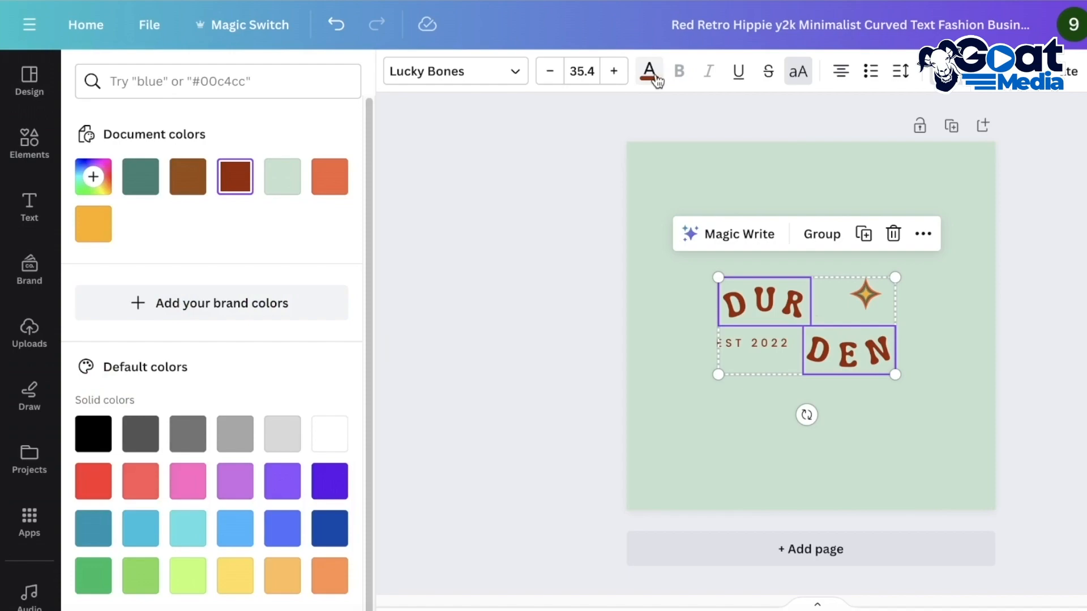
left_click(141, 177)
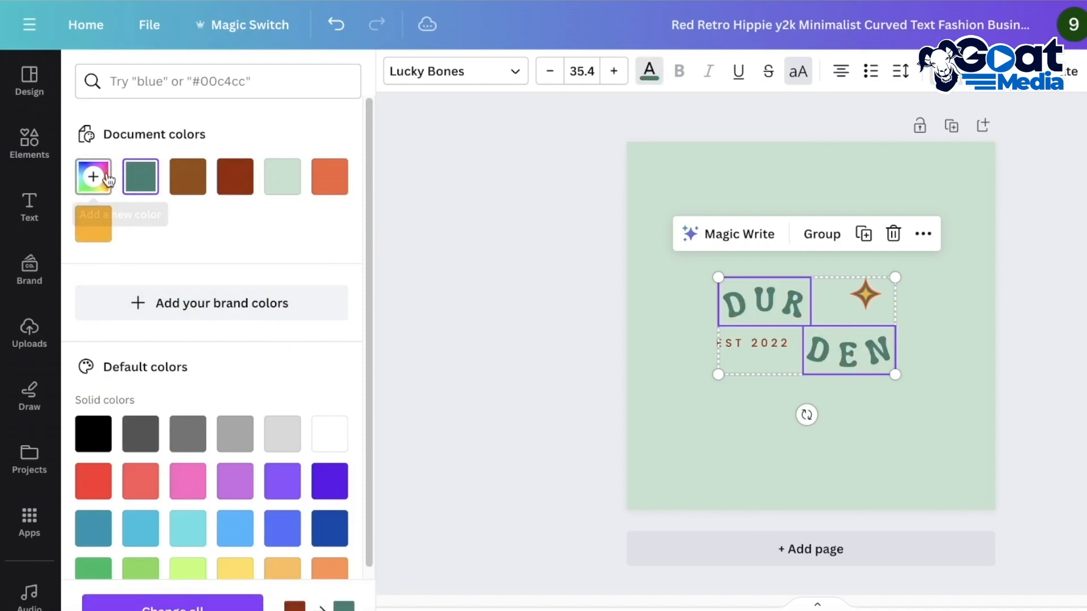
left_click(106, 179)
left_click_drag(218, 288, 218, 277)
left_click_drag(203, 326, 167, 329)
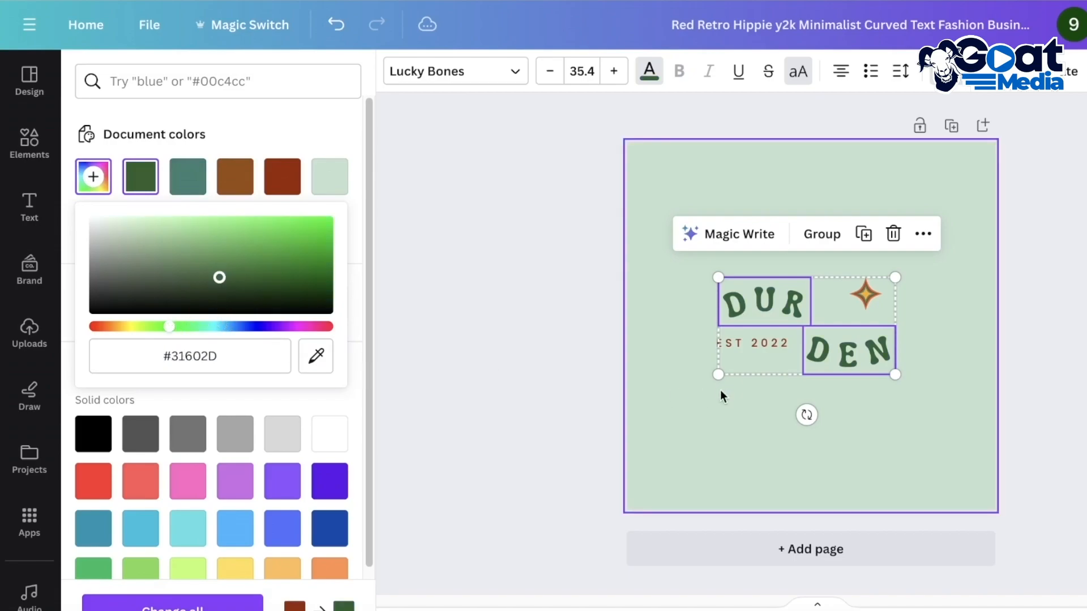
left_click(716, 389)
Change the star's orange colour to the custom purple #A23CF2
left_click(865, 293)
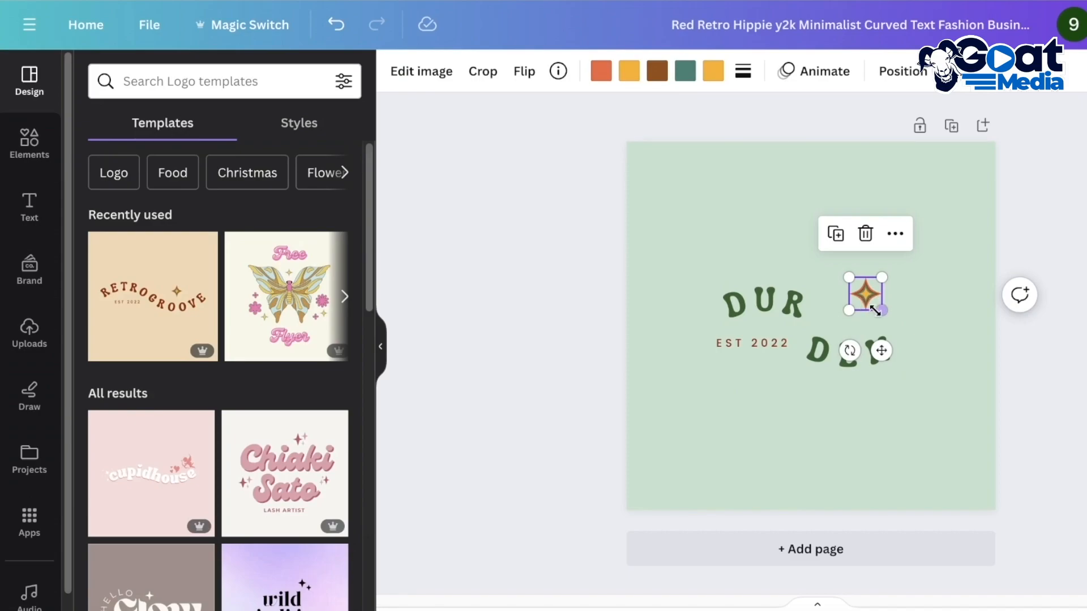
left_click(718, 72)
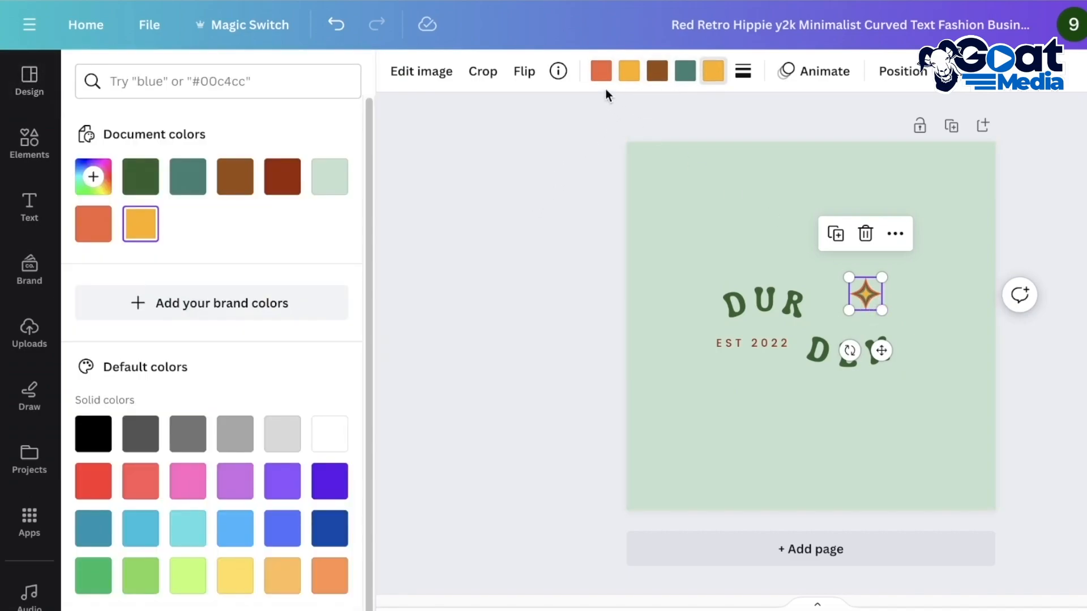
left_click(597, 73)
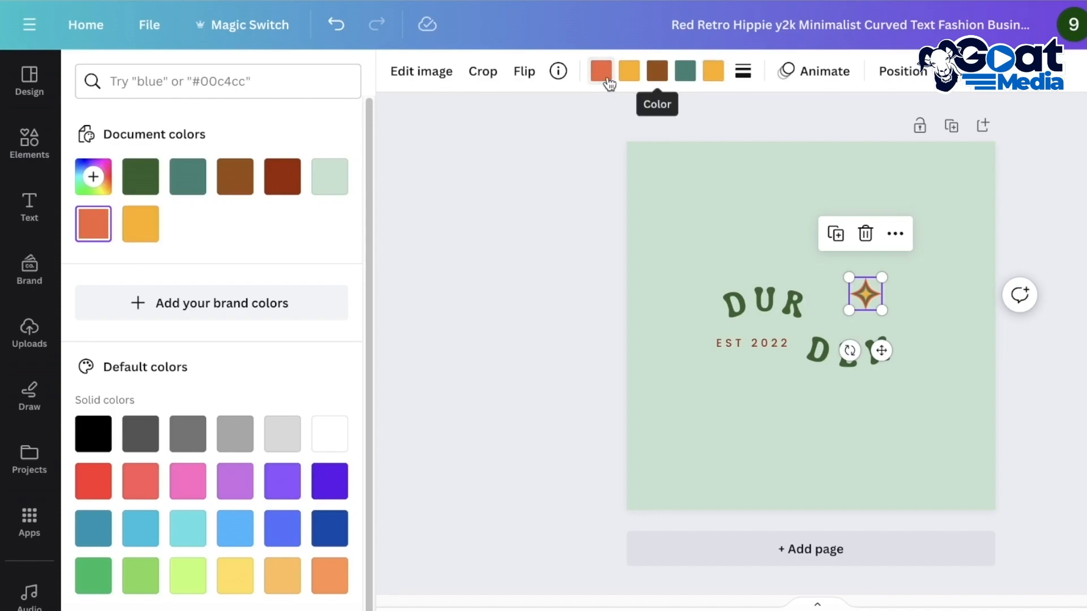
left_click(90, 176)
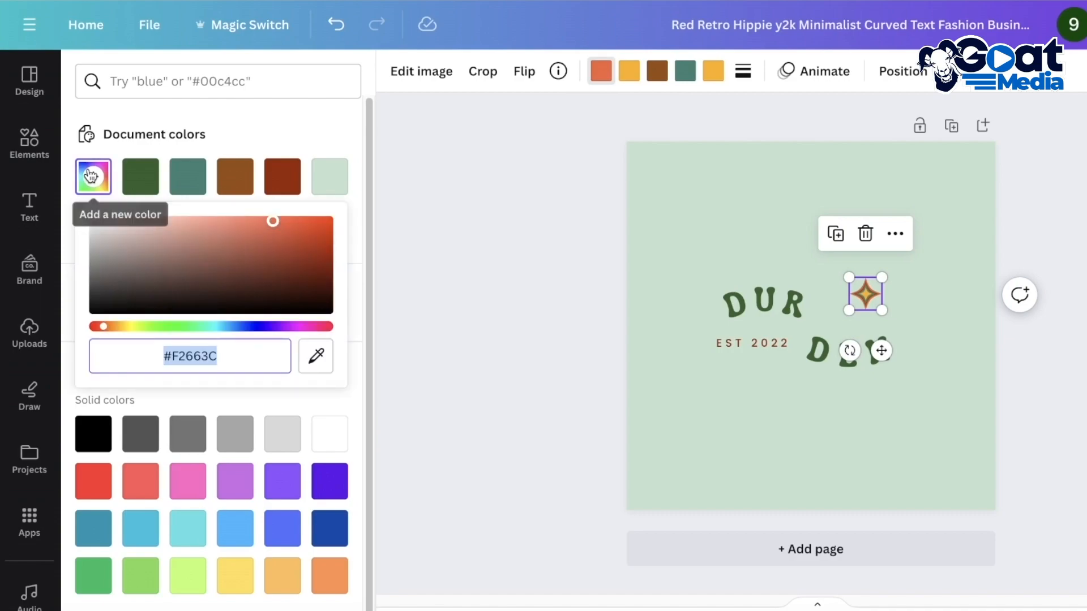
left_click(250, 327)
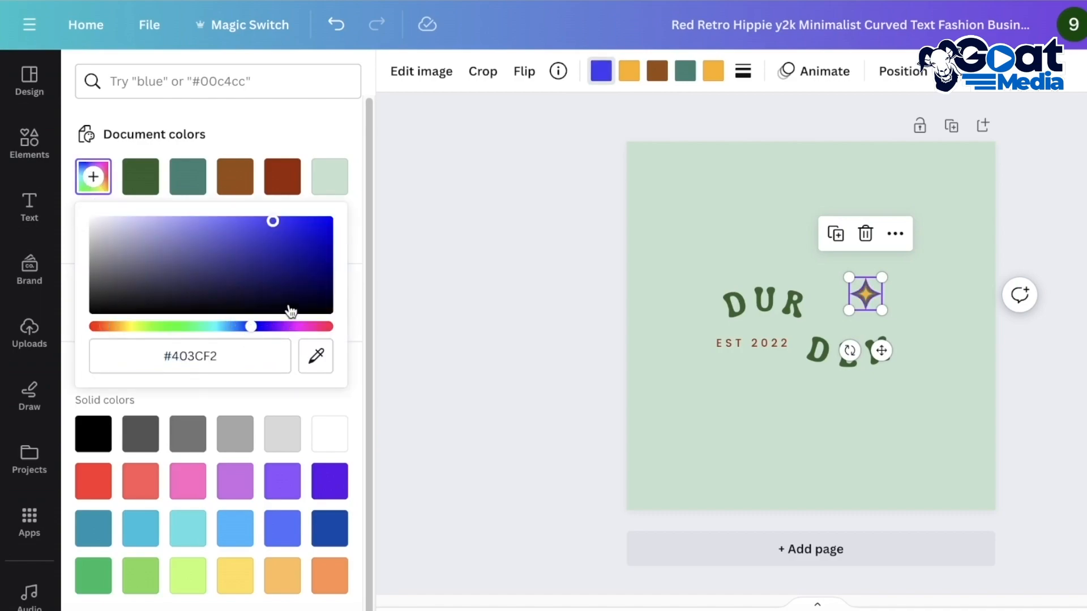
left_click(276, 327)
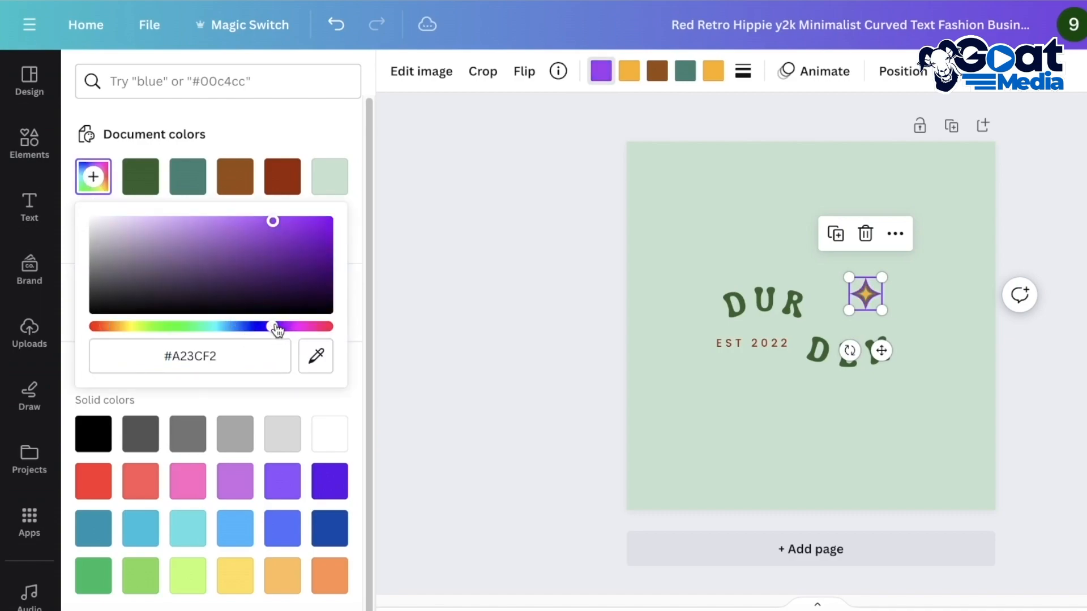
Recolour the star's purple part with a custom golden brown and deselect it
left_click_drag(275, 328, 118, 324)
left_click_drag(154, 288, 303, 229)
left_click(411, 232)
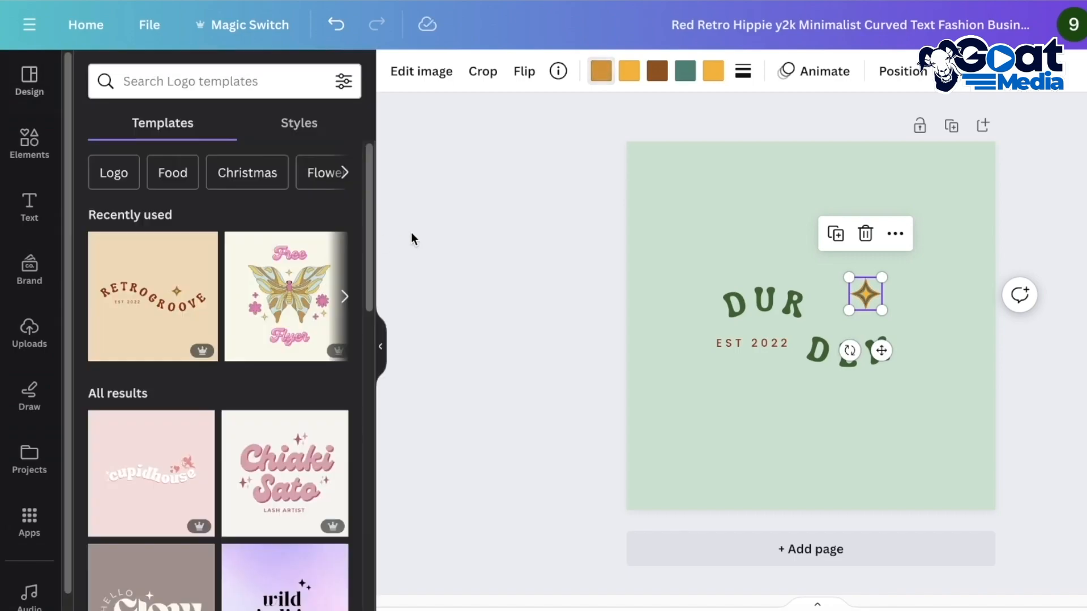
left_click(529, 253)
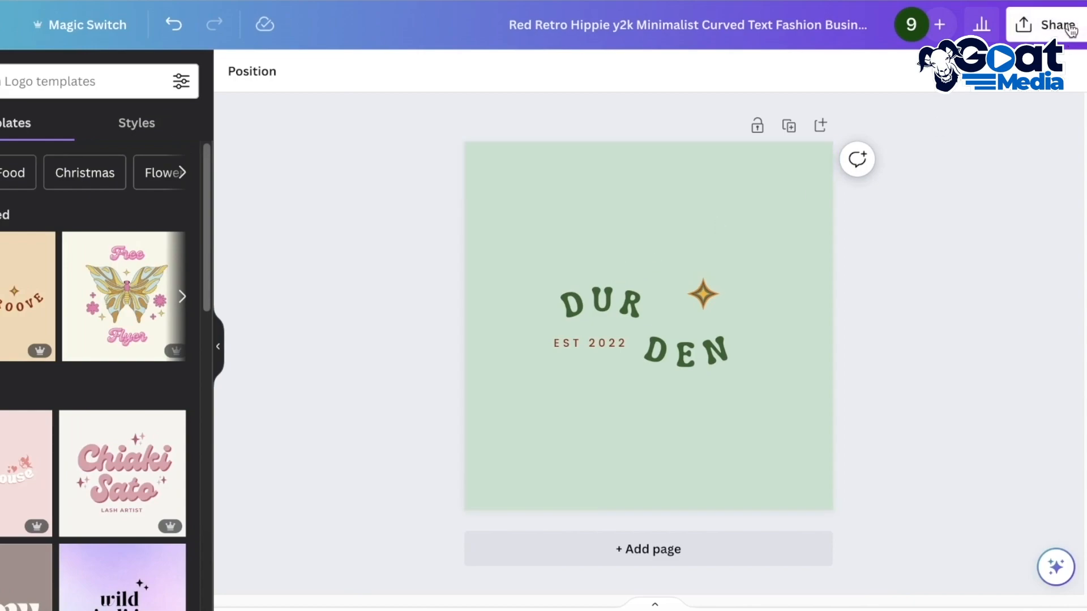
Download the finished DUR DEN logo as a PNG with its green background
left_click(1052, 25)
left_click(894, 473)
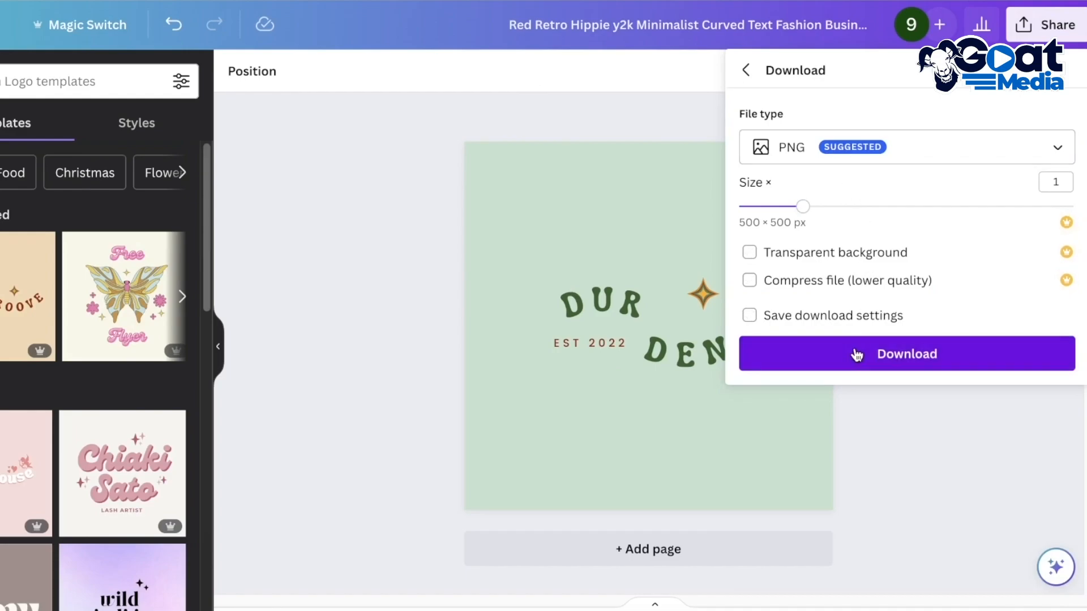
left_click(855, 350)
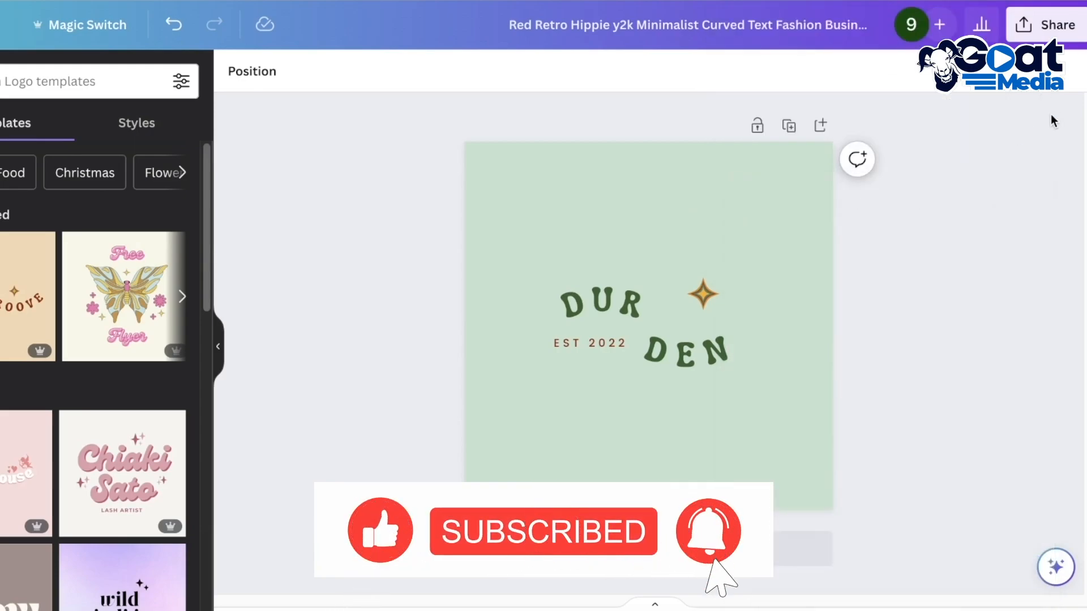
Download a second PNG of the logo with the transparent background option enabled
left_click(1046, 25)
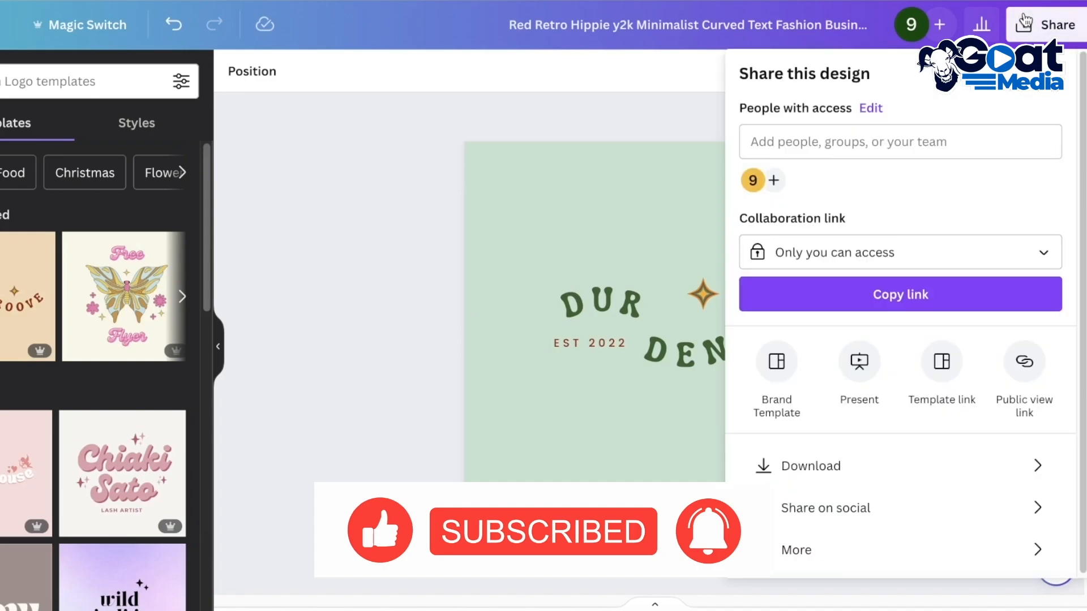
left_click(887, 457)
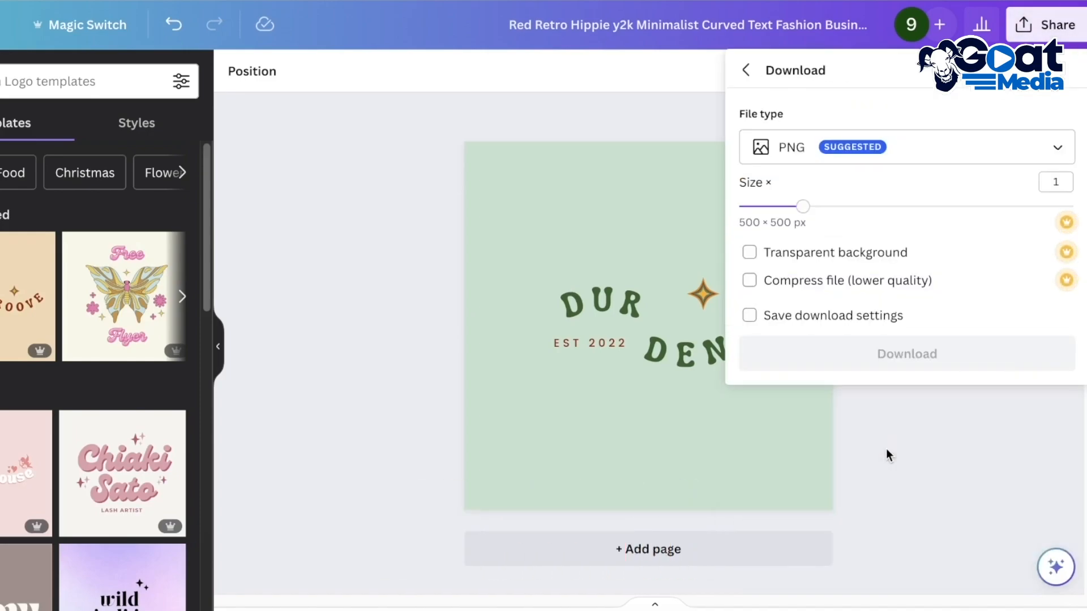
left_click(870, 257)
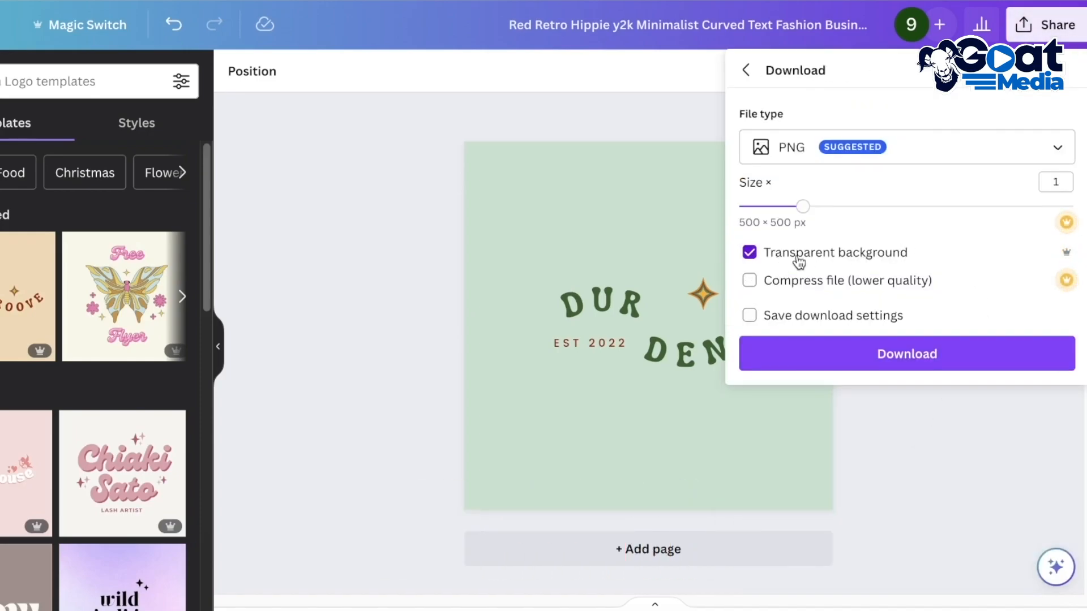
left_click(879, 368)
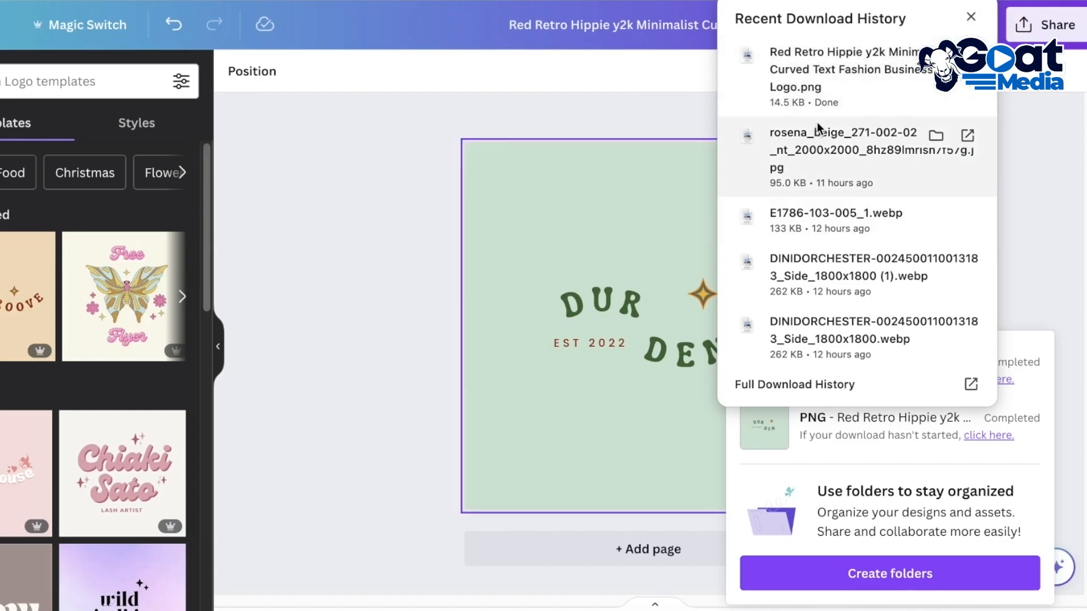
Open both downloaded logo PNGs side by side to compare their backgrounds, and close the previews
left_click(829, 88)
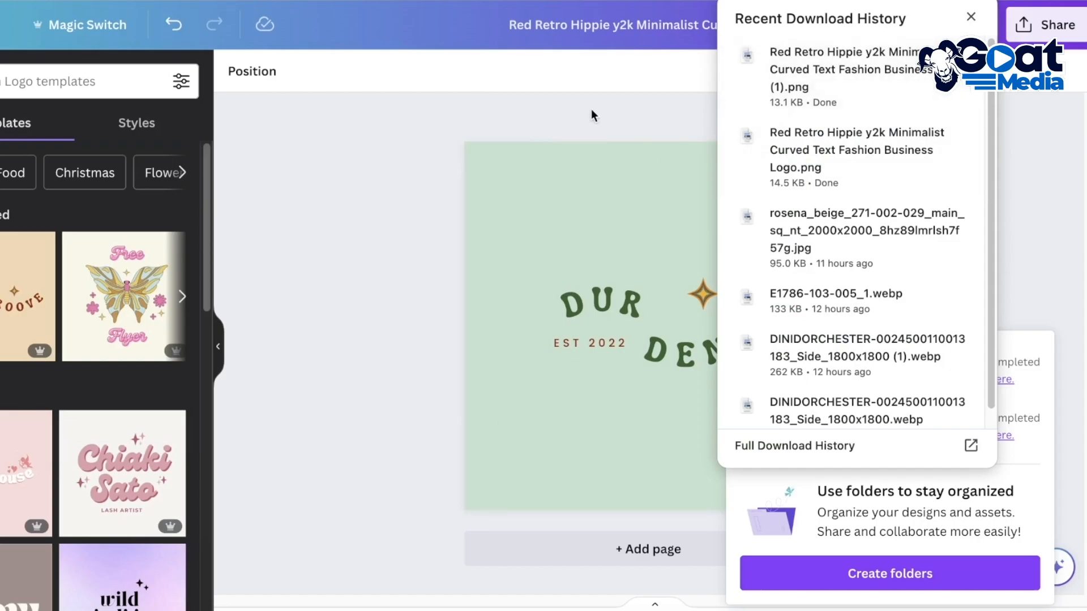
left_click(755, 70)
left_click_drag(227, 0, 519, 0)
left_click_drag(169, 0, 181, 0)
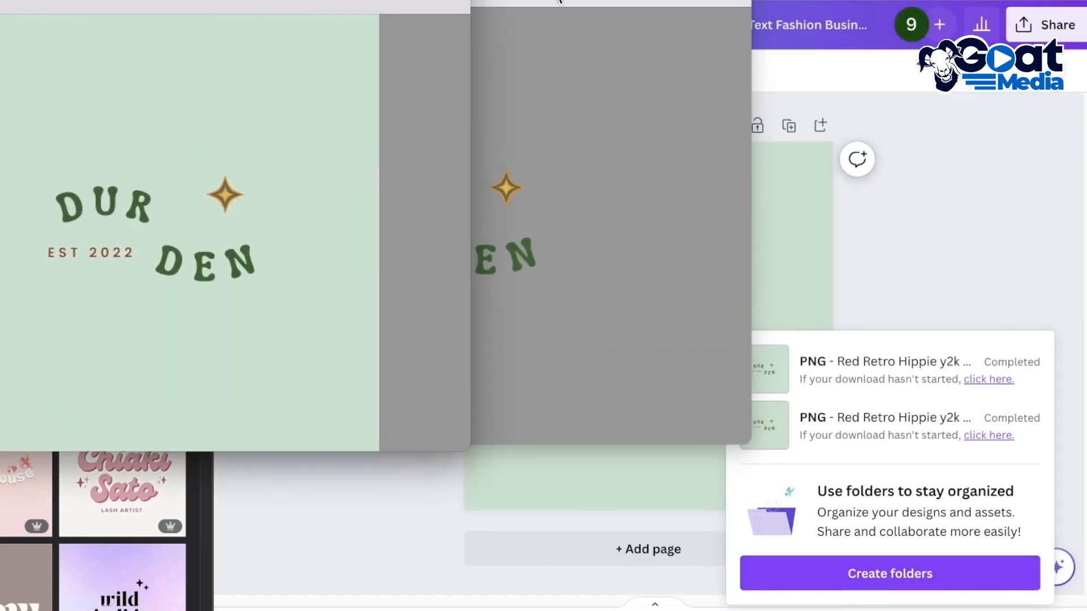
left_click(559, 2)
left_click(560, 3)
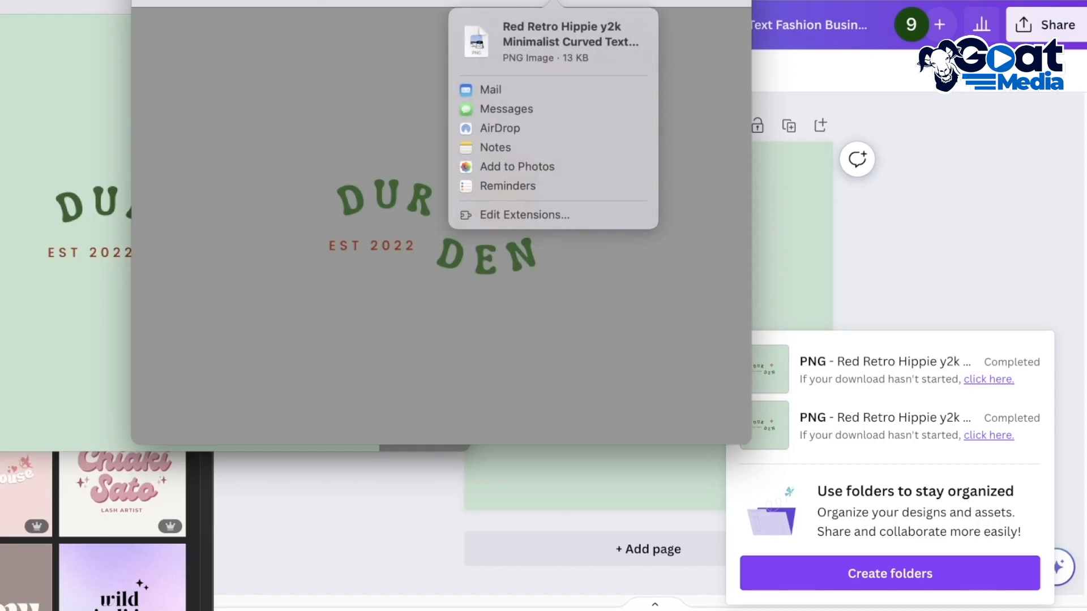
key("super+w")
key("super+w")
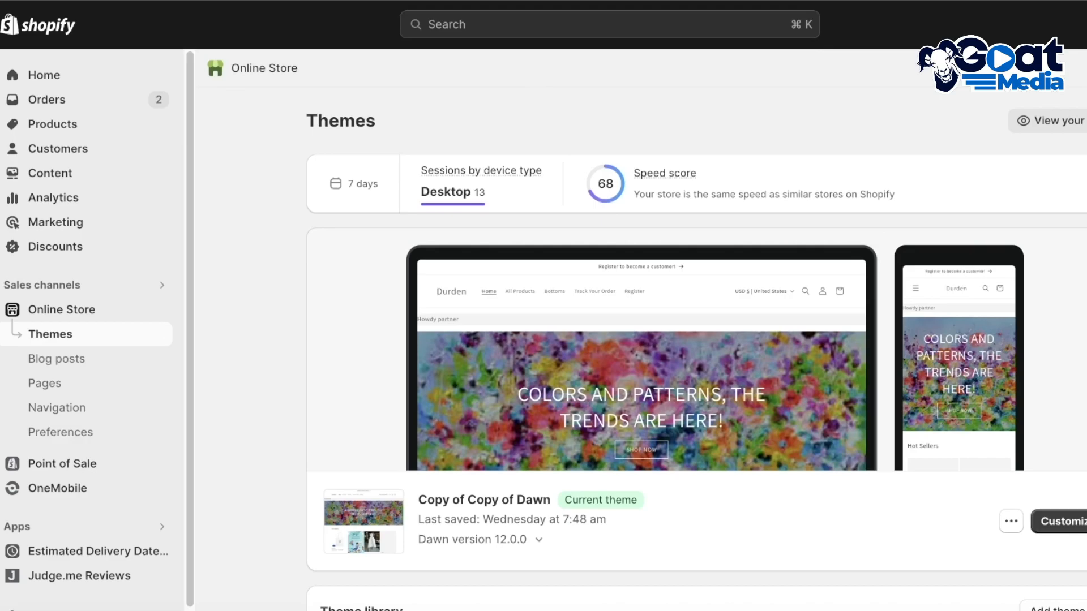
Switch to the Shopify admin's Themes page and start customizing the current theme, Copy of Copy of Dawn
scroll(778, 403, "down", 4)
scroll(778, 404, "up", 4)
left_click(1065, 532)
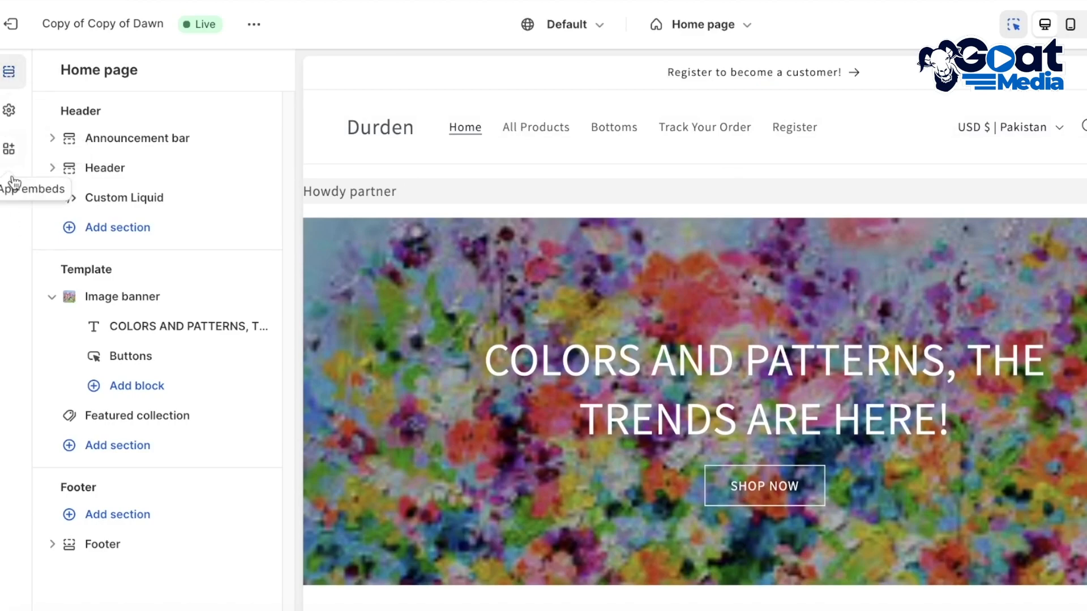
Open the theme's logo settings and bring up the store image library for selecting the logo
left_click(9, 116)
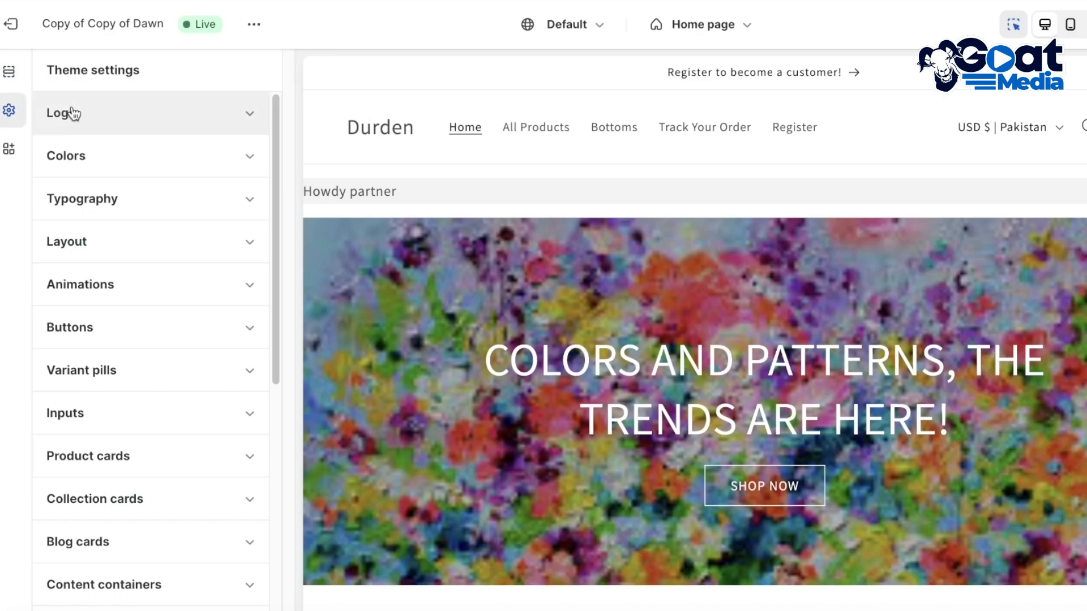
left_click(108, 112)
left_click(159, 196)
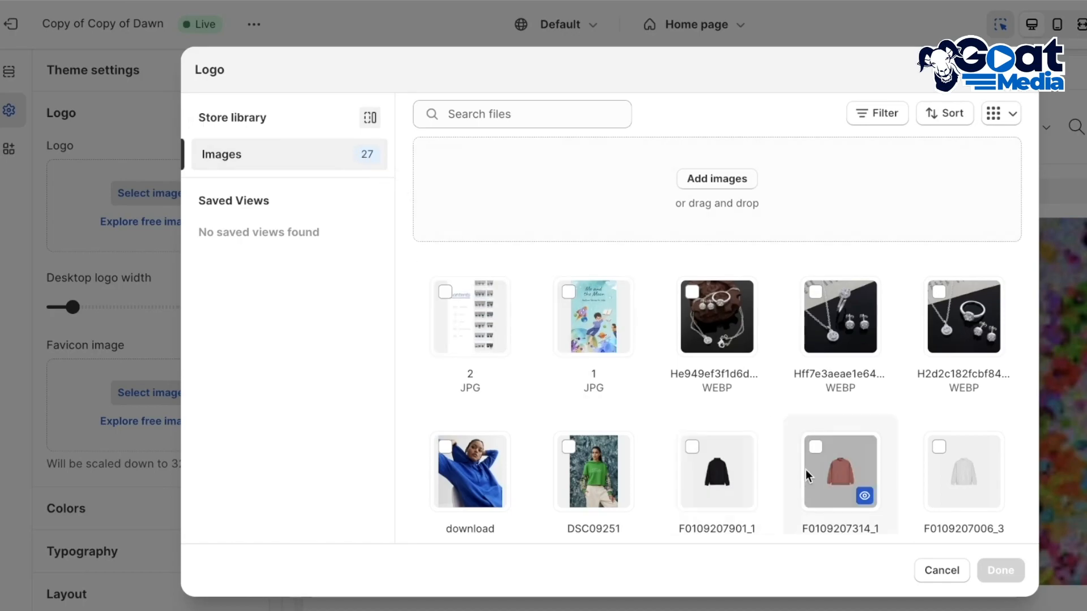
scroll(875, 453, "down", 5)
scroll(661, 225, "up", 6)
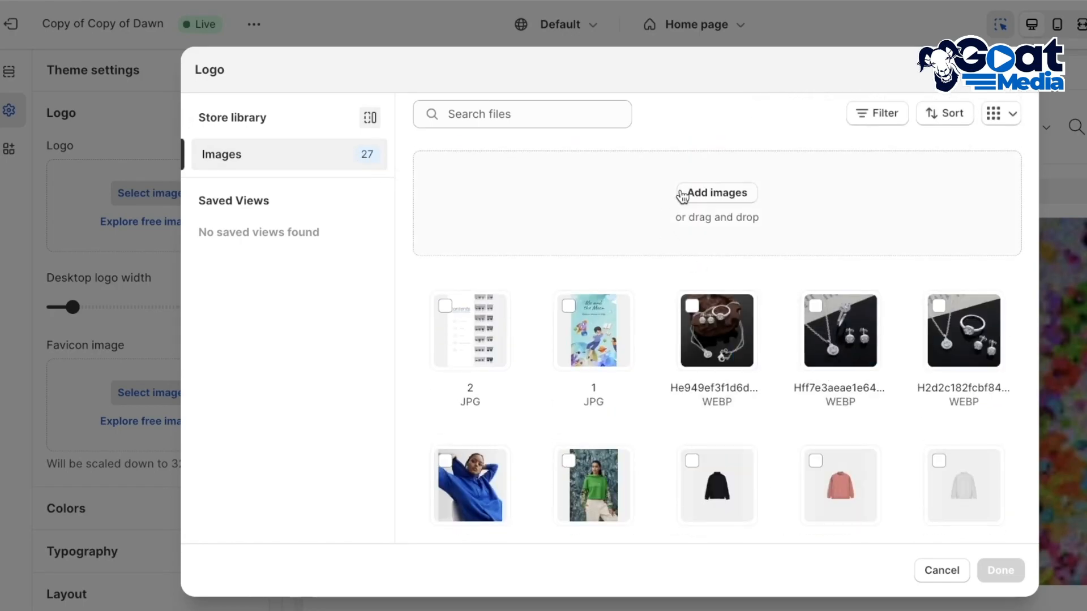
Upload Red Retro Hippie y2k Minimalist Curved Text Fashion Business Logo (1).png from Downloads and apply it as the store logo
left_click(698, 201)
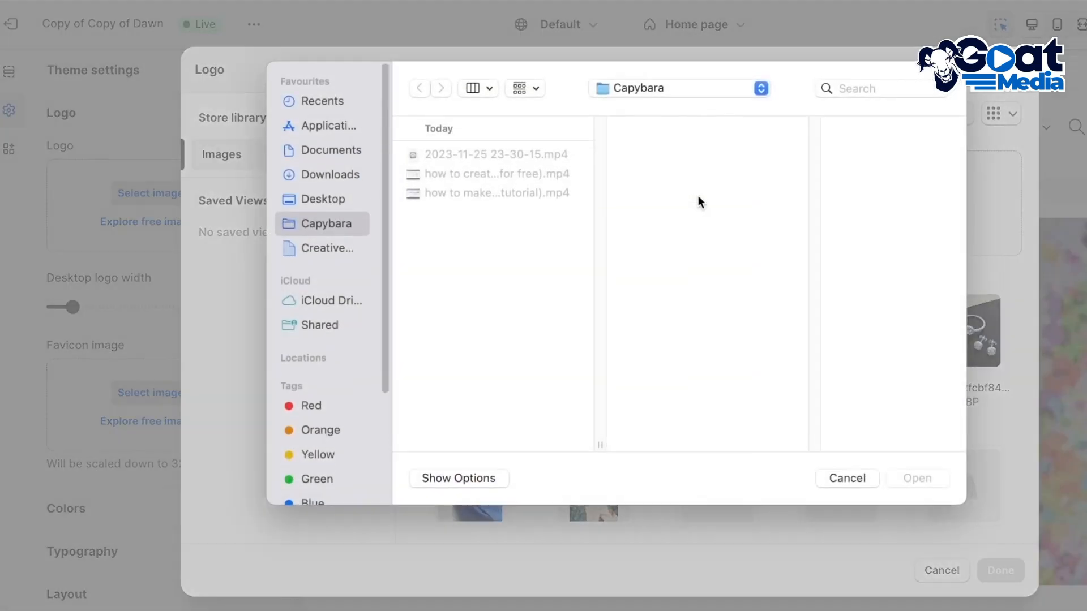
left_click(328, 204)
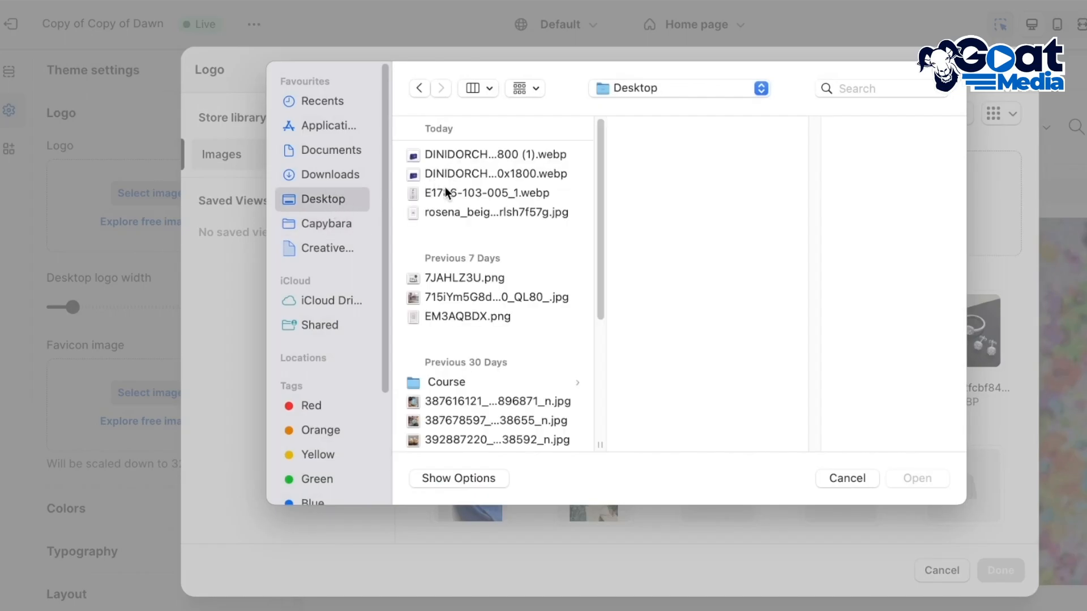
left_click(443, 177)
left_click(346, 172)
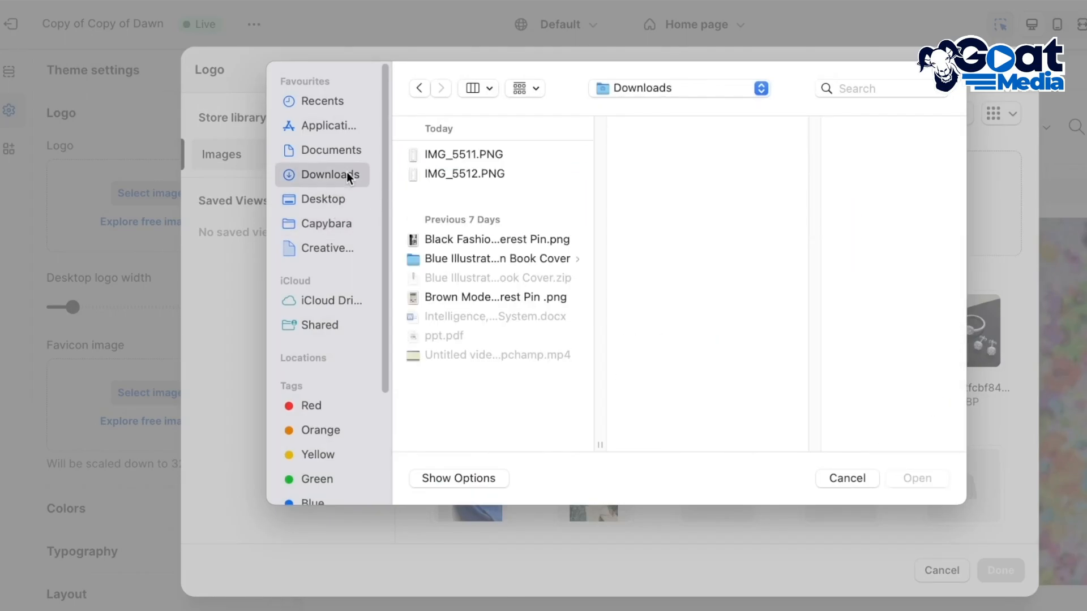
left_click(470, 155)
left_click(432, 218)
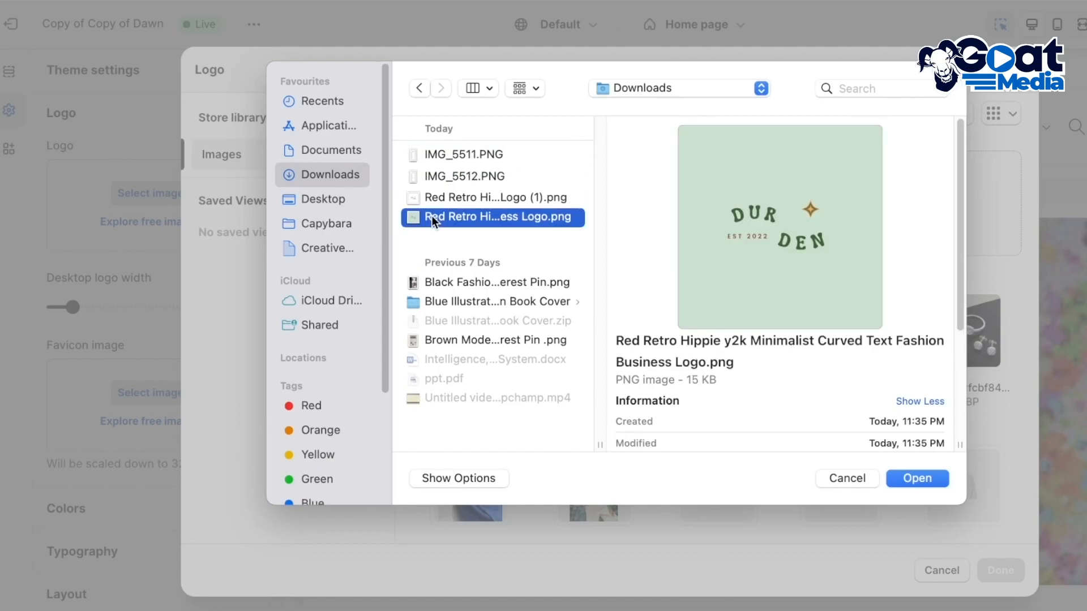
left_click(467, 198)
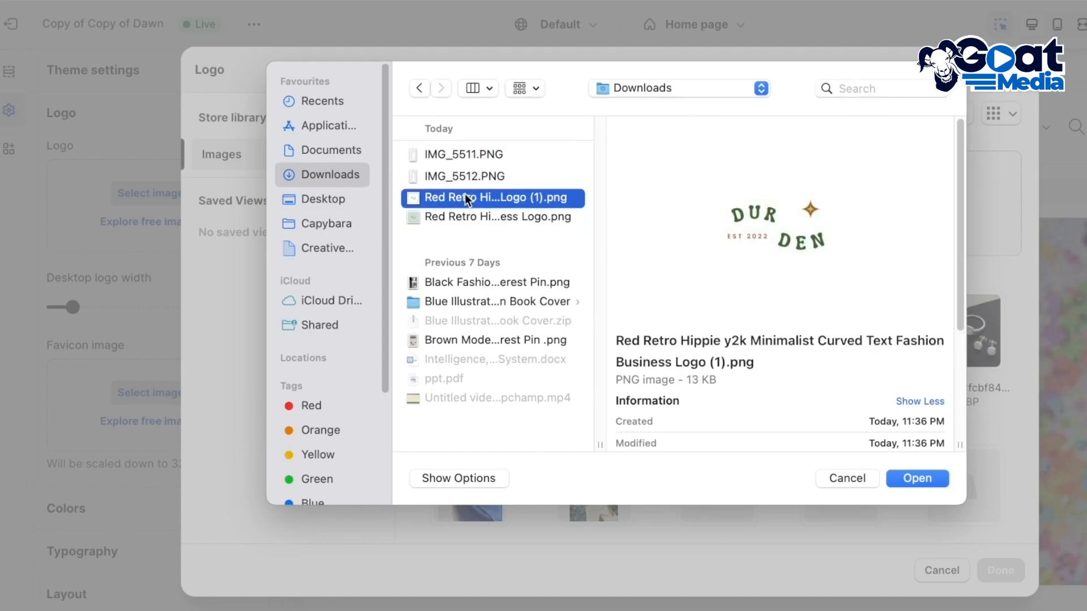
left_click(945, 480)
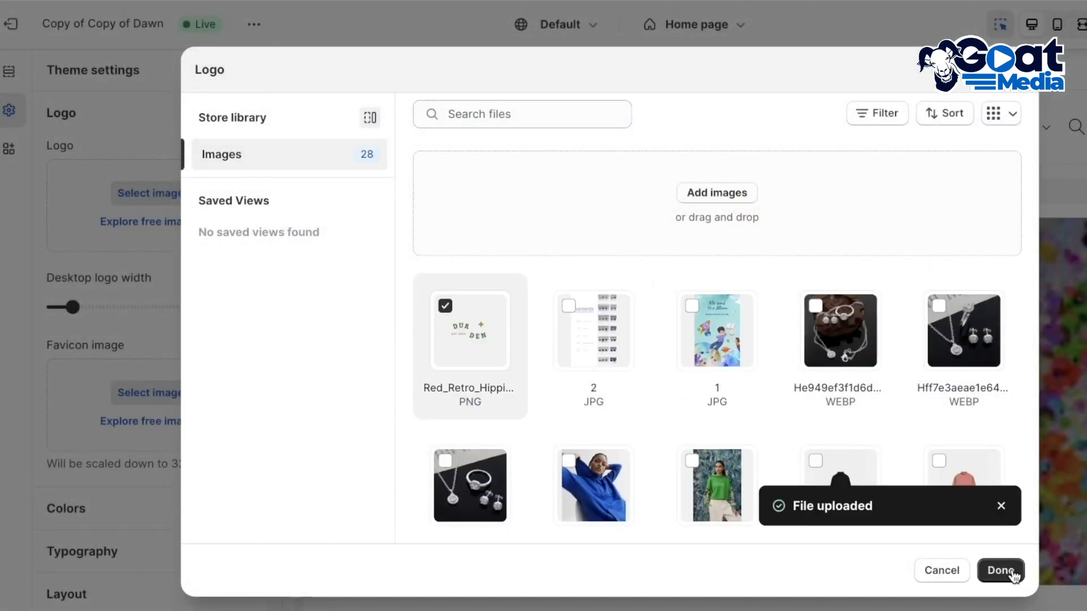
left_click(1003, 570)
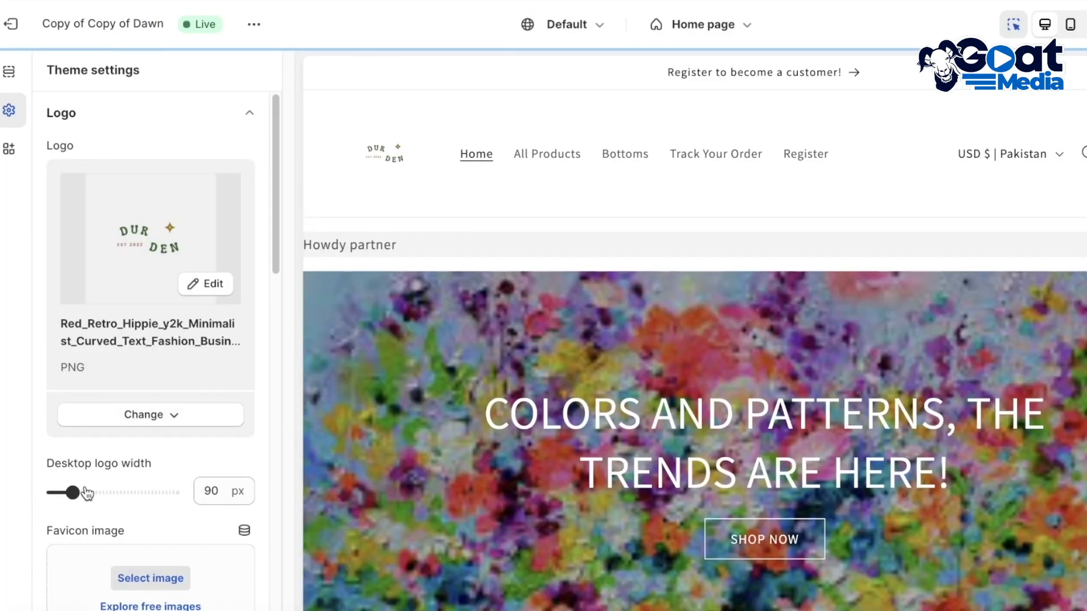
Set the desktop logo width to 160 px and check the home page preview
left_click_drag(73, 492, 106, 494)
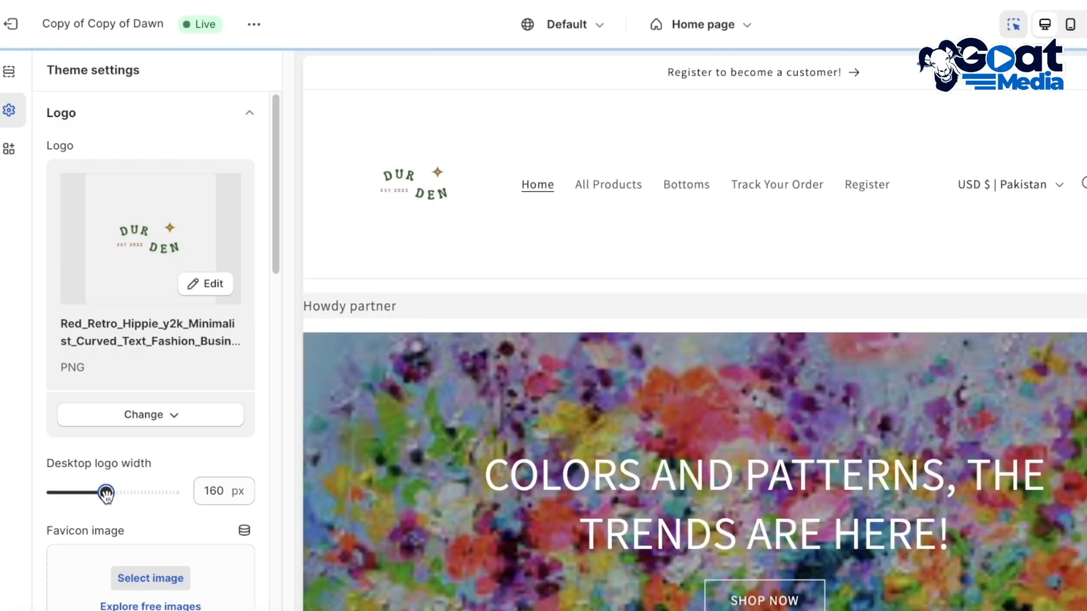
scroll(468, 298, "down", 2)
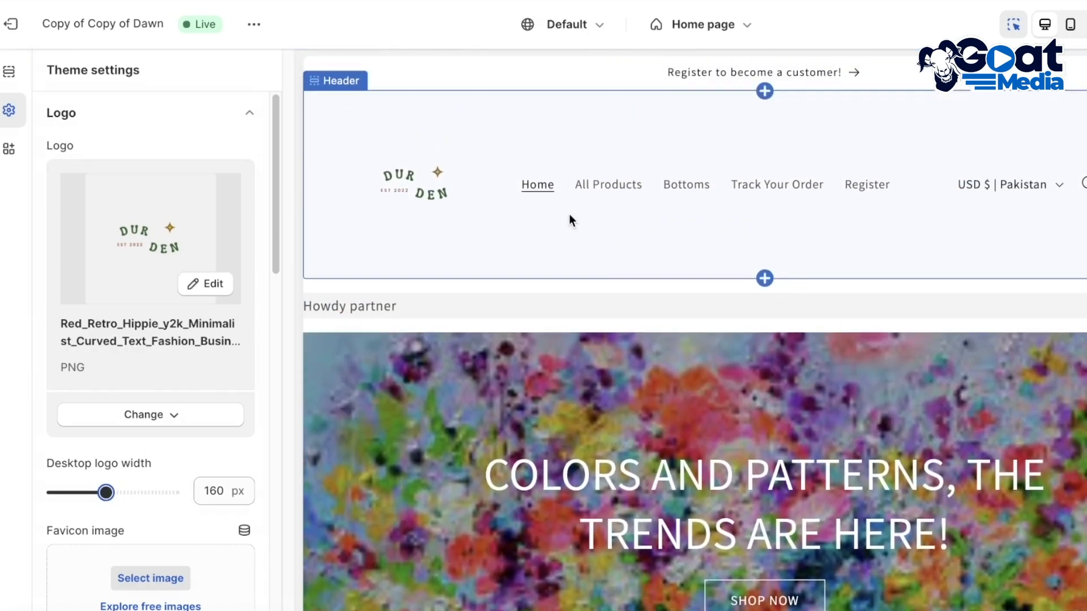
scroll(508, 262, "down", 5)
scroll(195, 410, "down", 3)
scroll(186, 396, "up", 3)
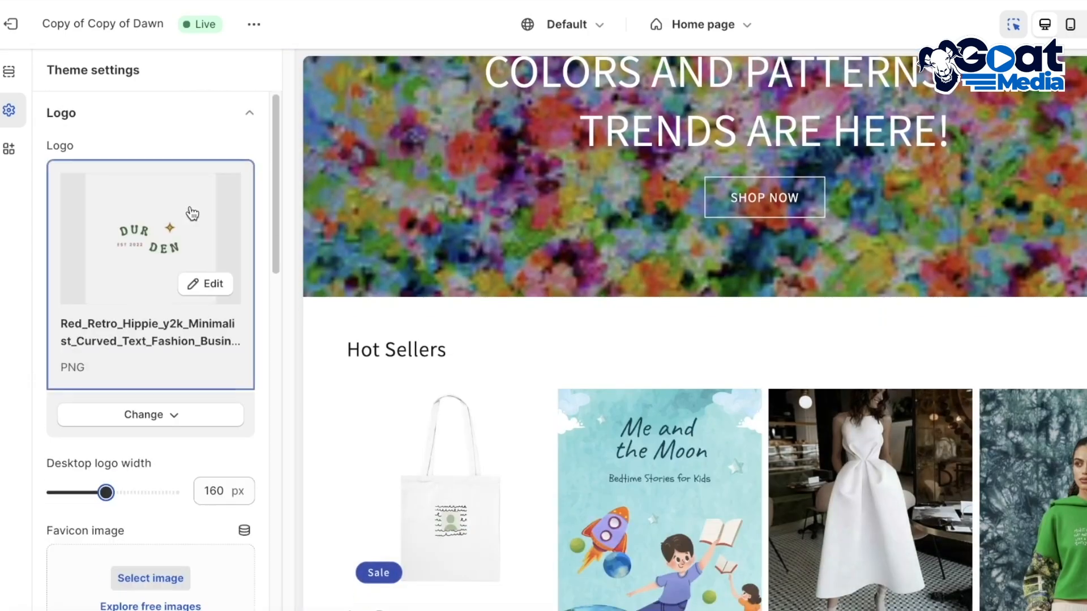
Add a focal point to the logo image between DUR and DEN and save the image edit
left_click(213, 285)
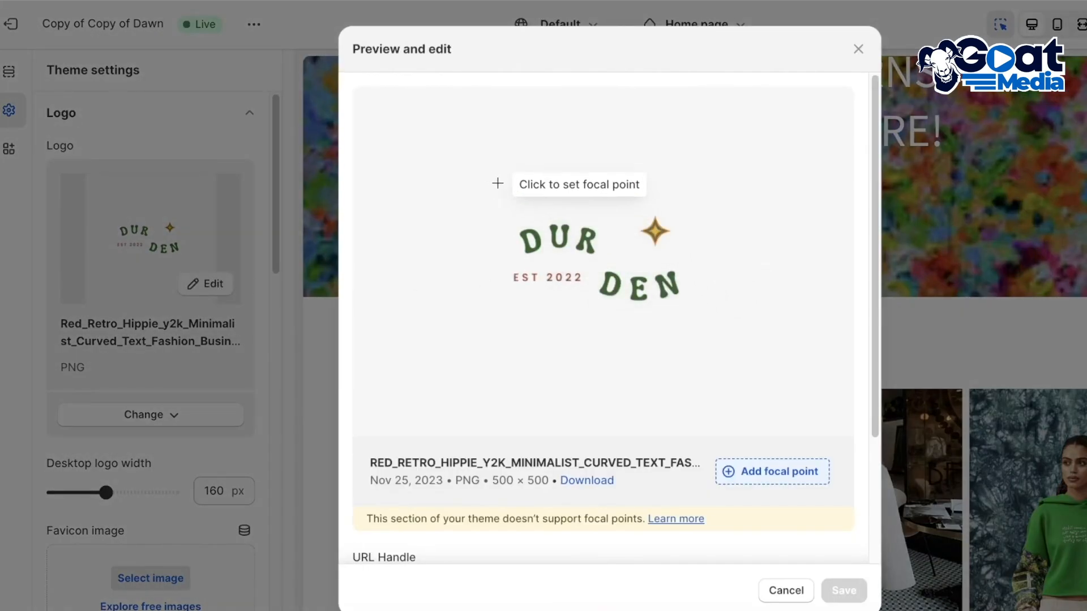
left_click(495, 181)
left_click(651, 309)
left_click_drag(650, 309, 558, 258)
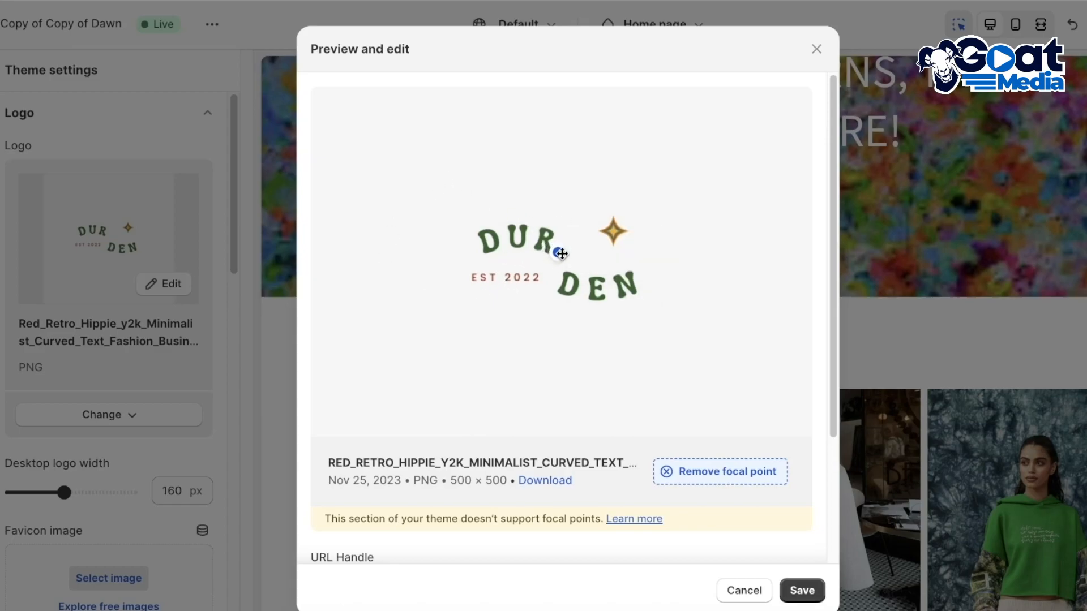
scroll(615, 315, "down", 3)
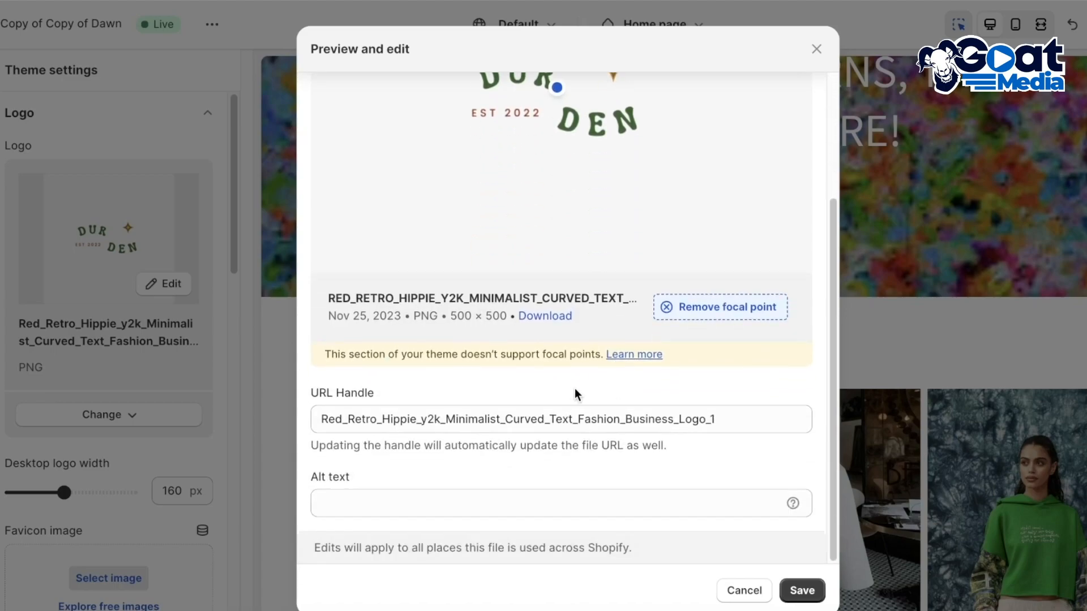
scroll(488, 309, "up", 3)
left_click(801, 591)
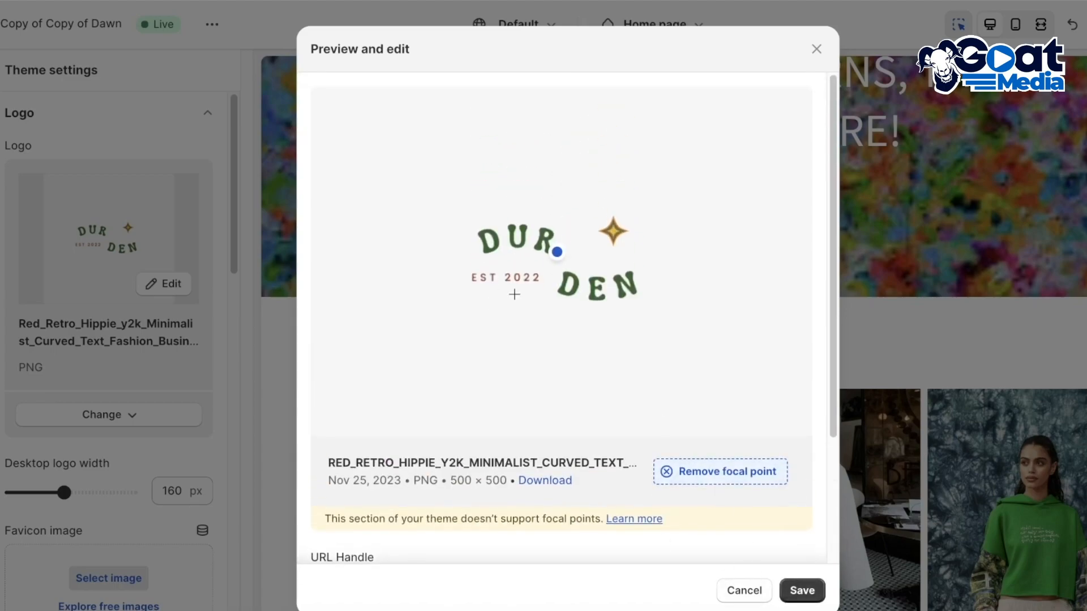
scroll(509, 340, "up", 5)
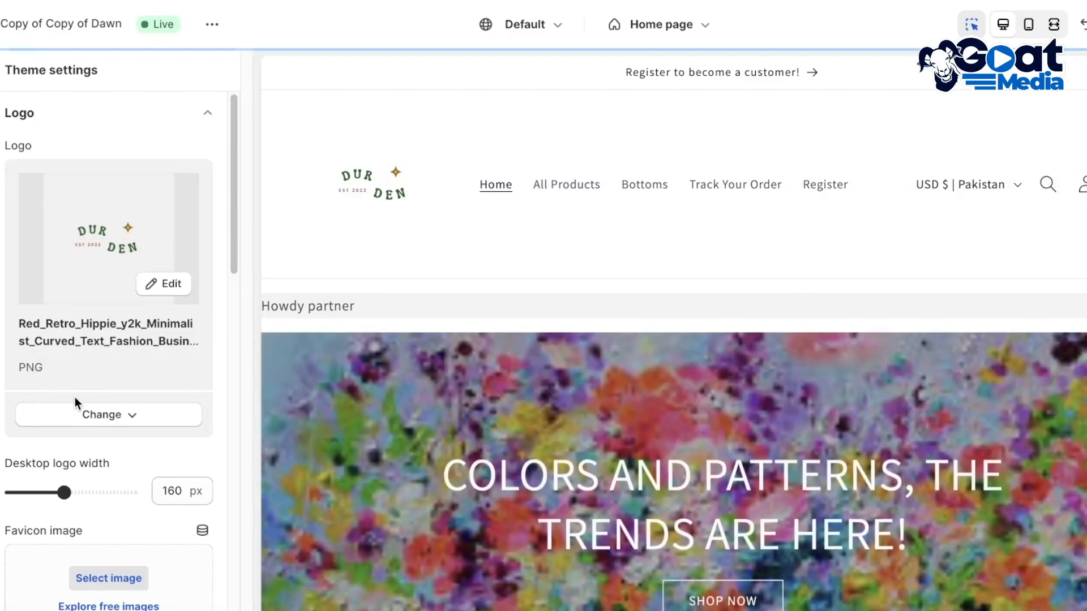
Set the desktop logo width to 220 px and review the header and products in the preview
left_click_drag(64, 492, 93, 492)
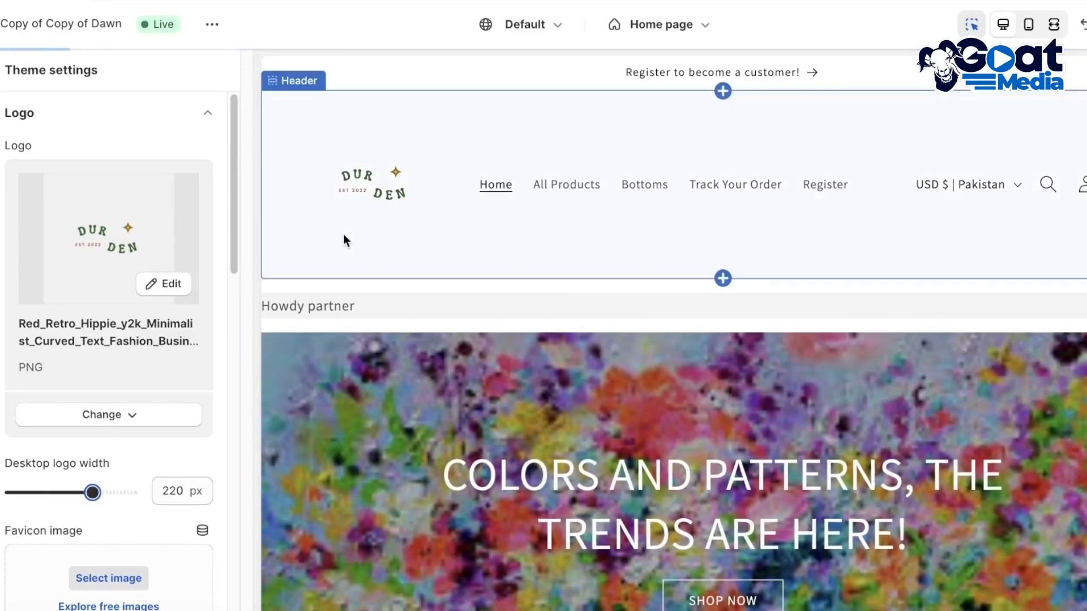
scroll(368, 238, "down", 8)
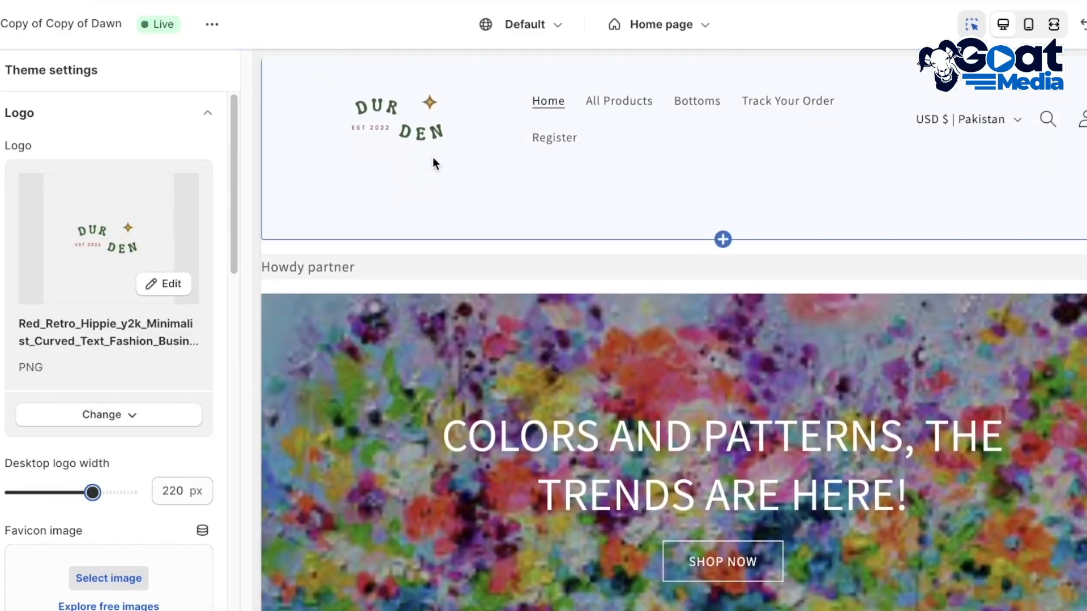
scroll(557, 181, "down", 3)
scroll(74, 382, "down", 10)
scroll(94, 376, "up", 10)
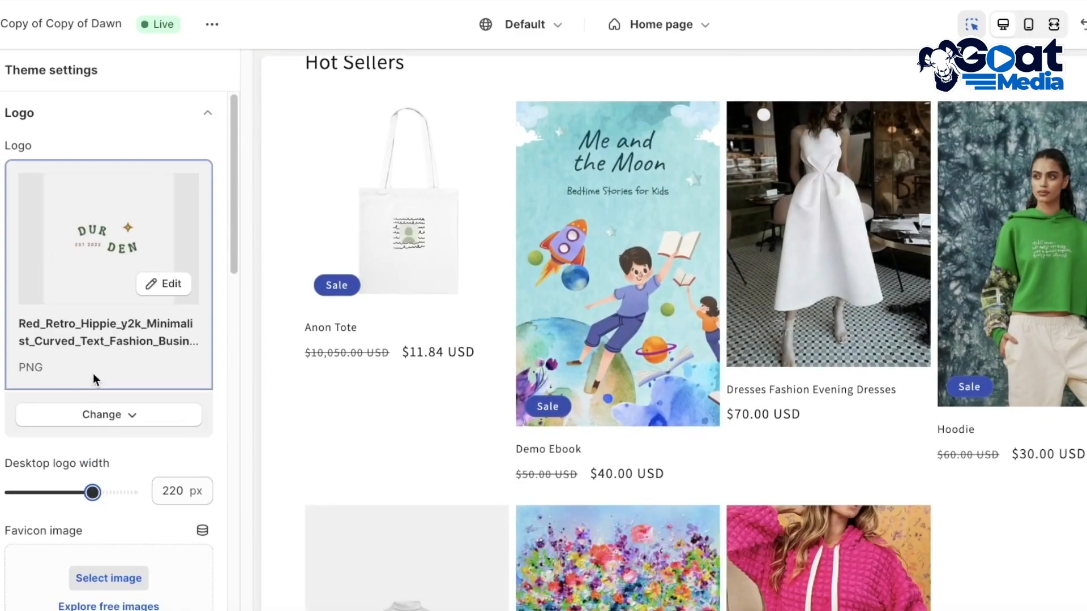
left_click(134, 417)
left_click(135, 421)
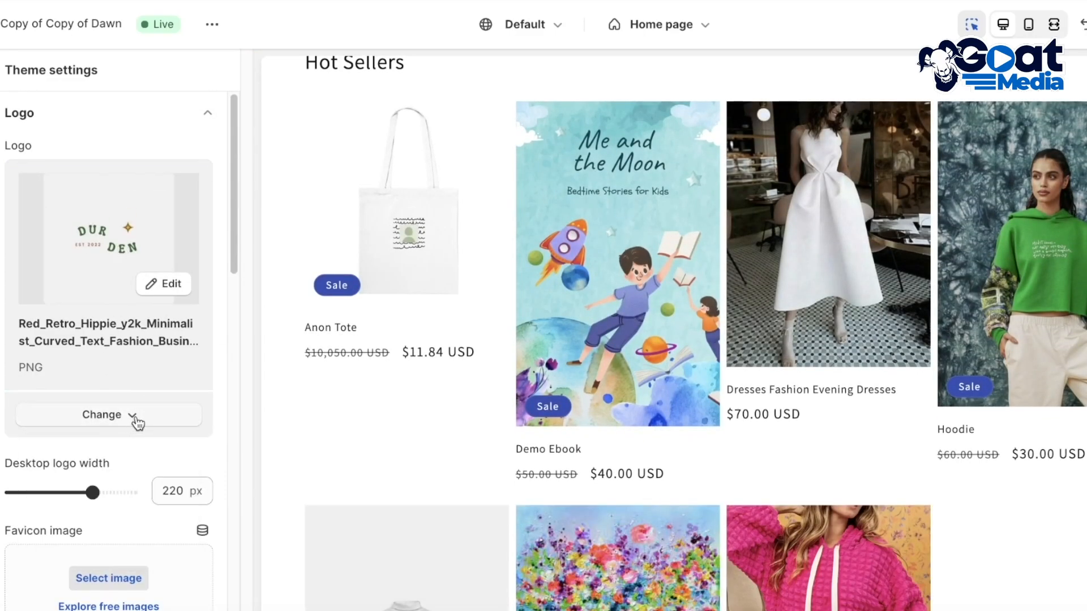
Switch to Canva and create a new blank design with a custom size of 500 × 500 px
scroll(280, 331, "up", 5)
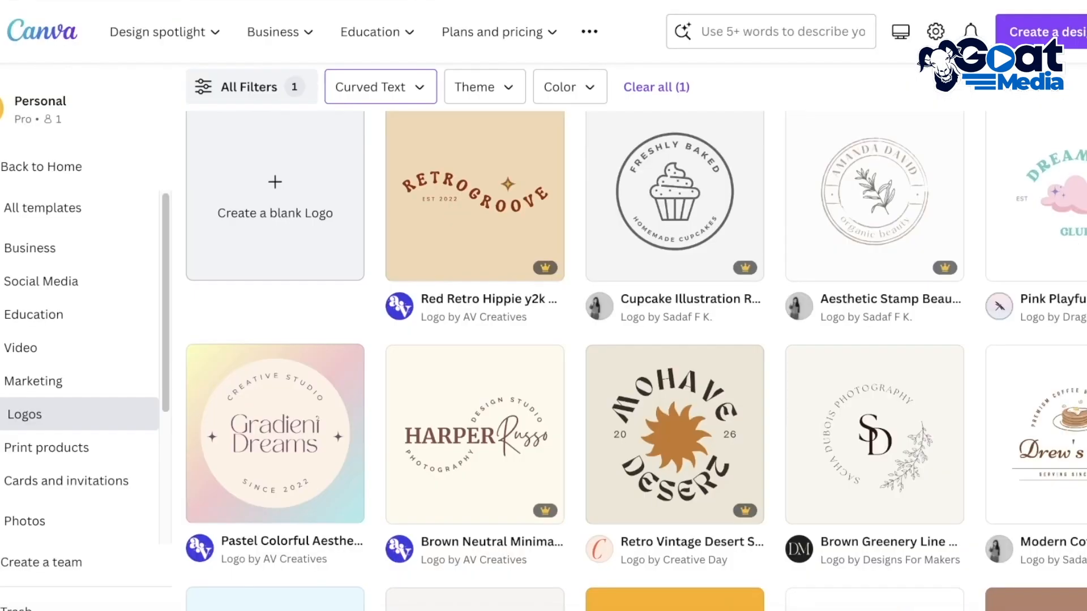
scroll(786, 195, "up", 7)
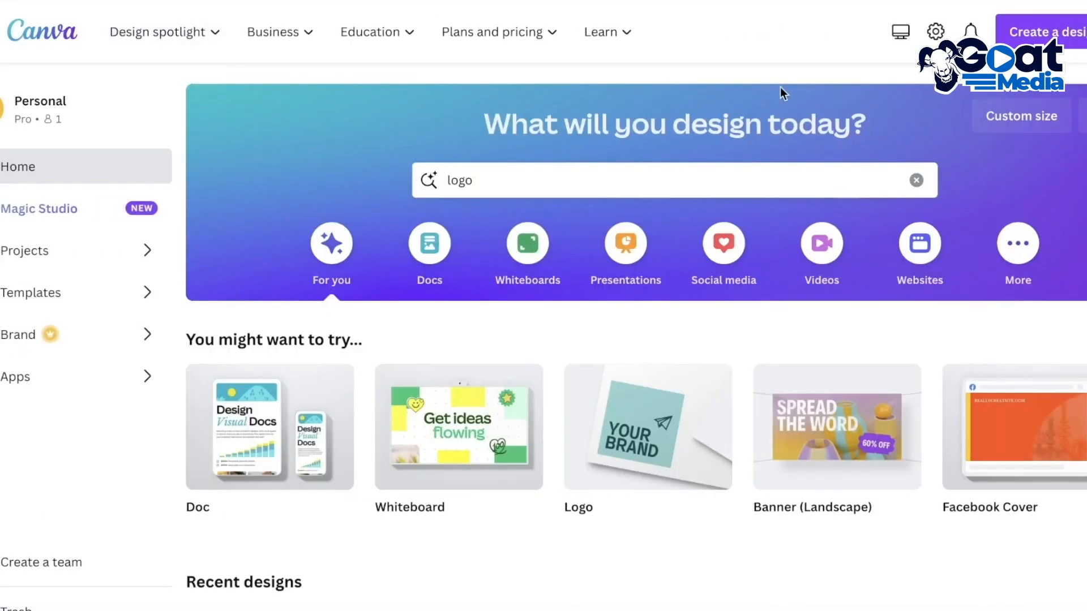
left_click(1003, 123)
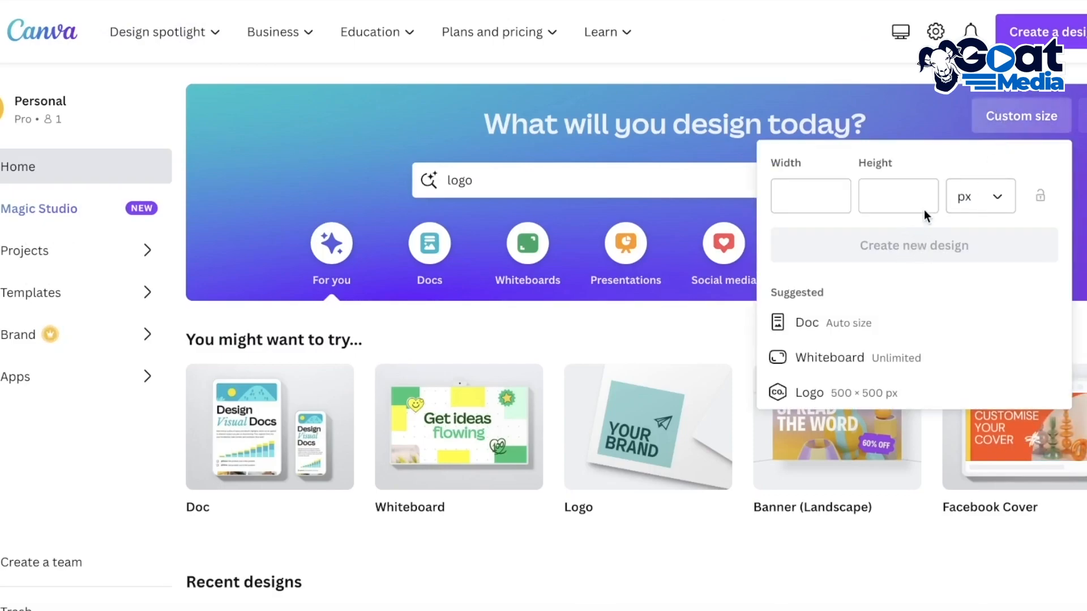
left_click(744, 212)
left_click(984, 129)
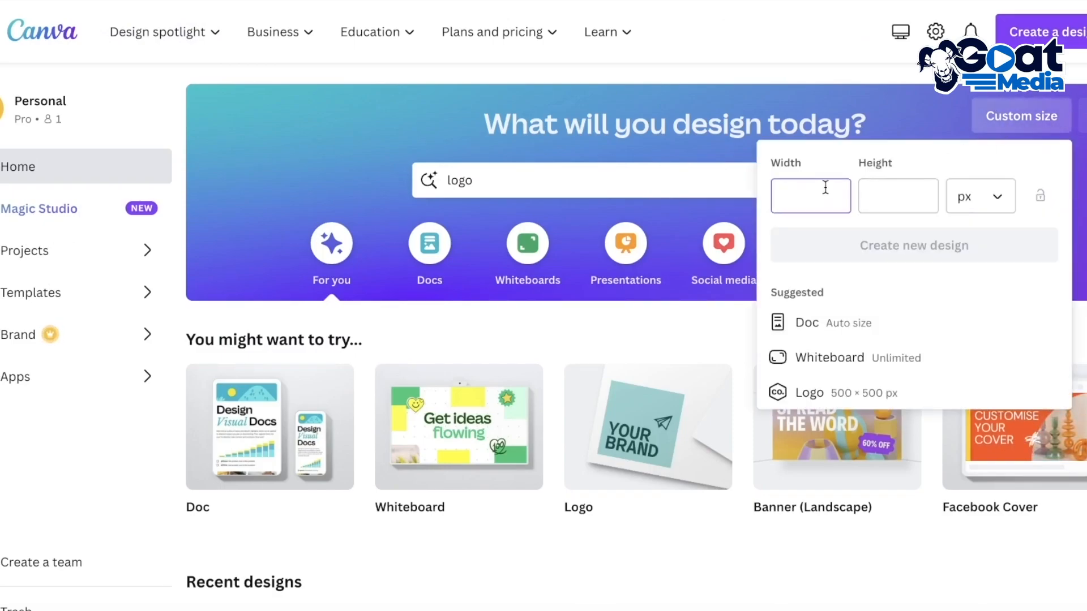
type("500")
left_click(861, 197)
type("500")
key("Return")
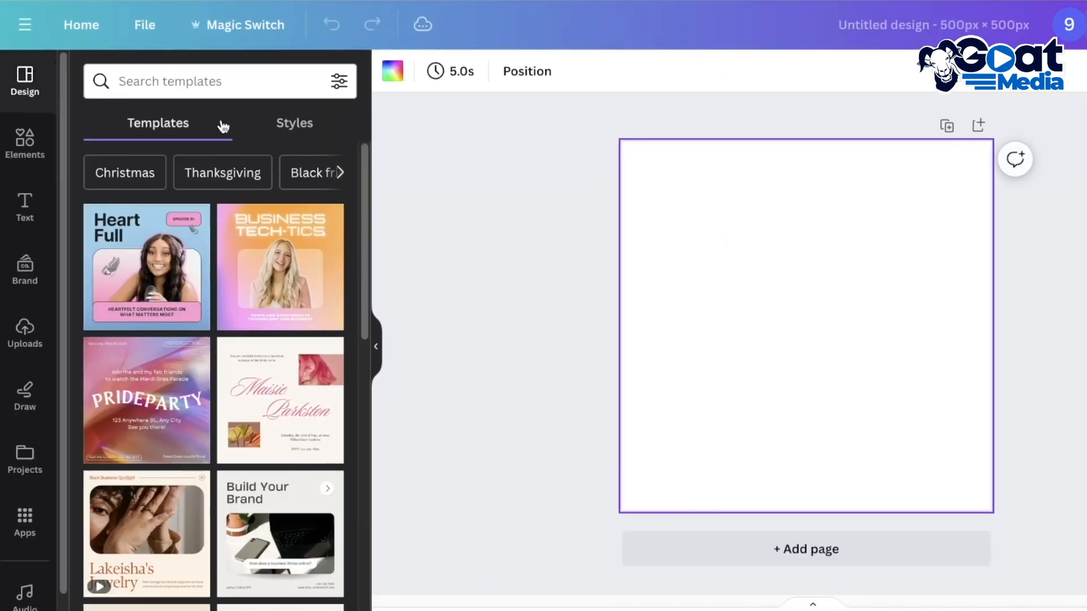
Set the blank page's background to the very light pink custom solid color #FFF5FF
left_click(393, 70)
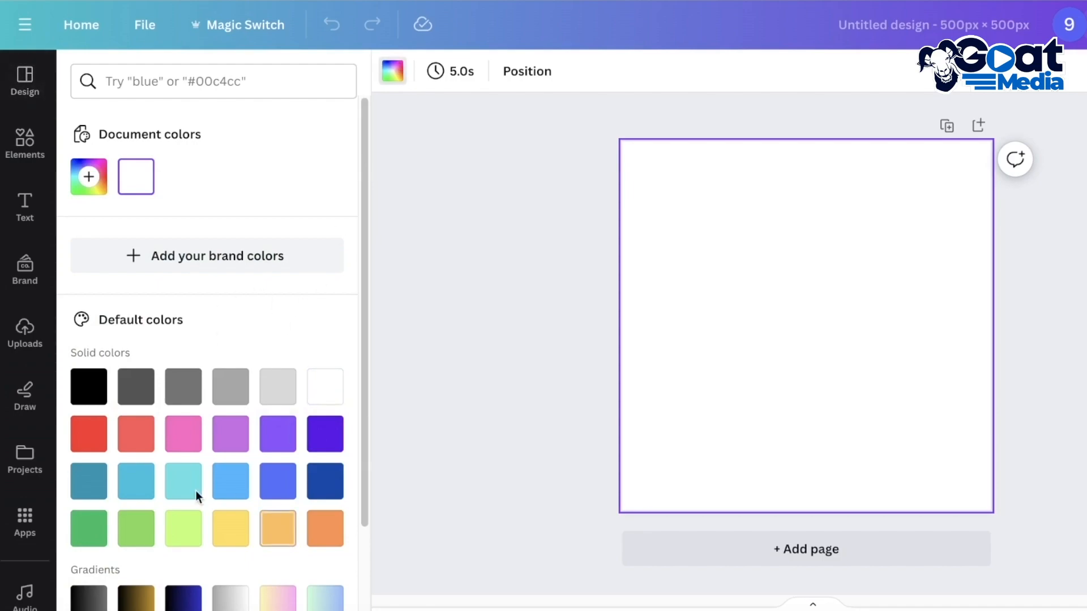
left_click(80, 191)
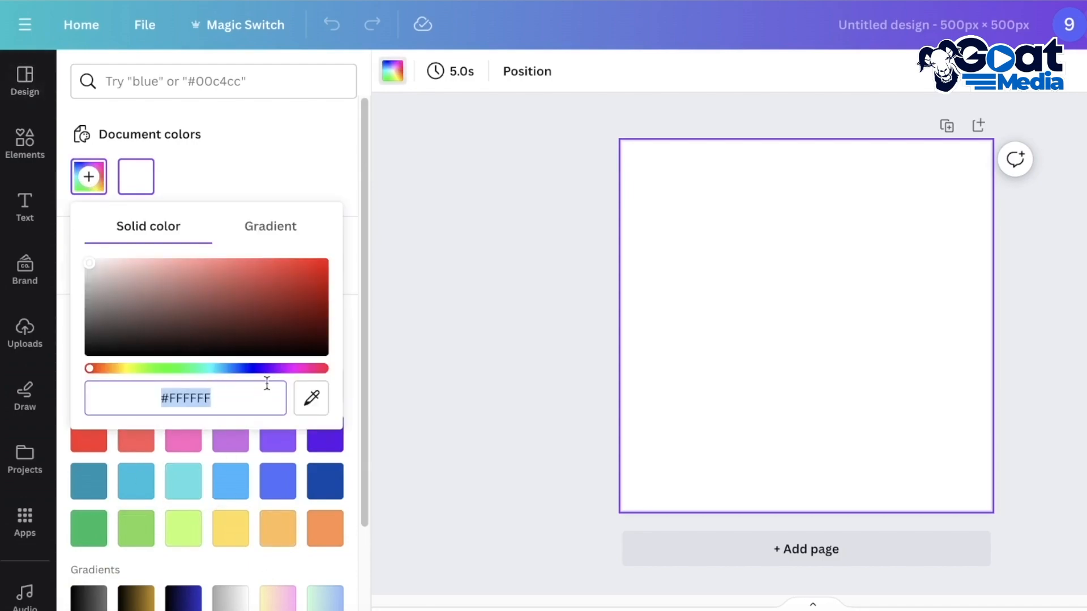
left_click(286, 369)
left_click_drag(225, 329, 102, 247)
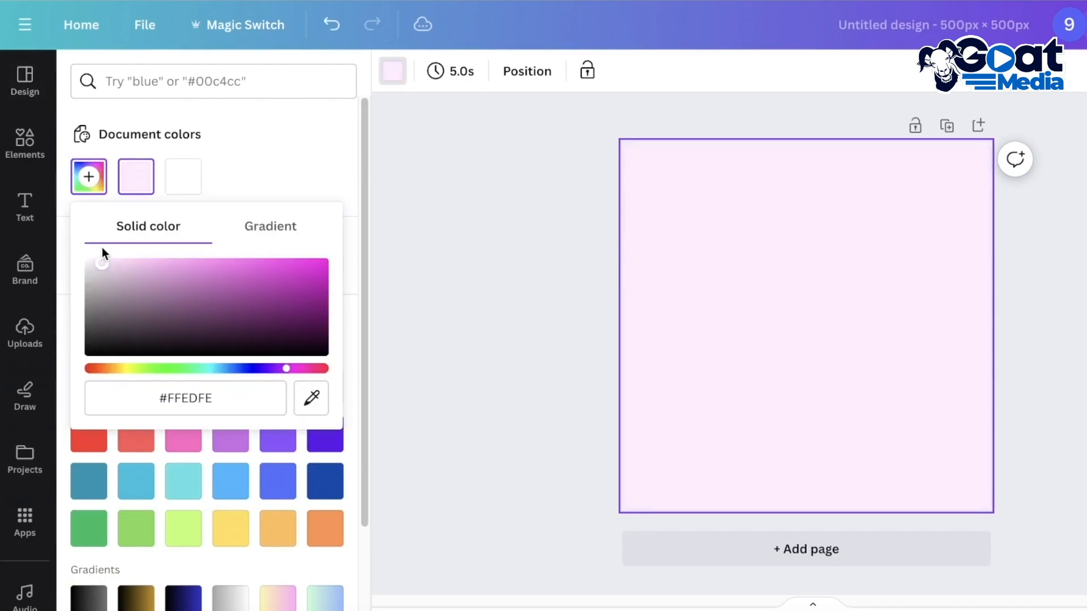
left_click(521, 240)
Search the design elements for "style"
left_click(20, 148)
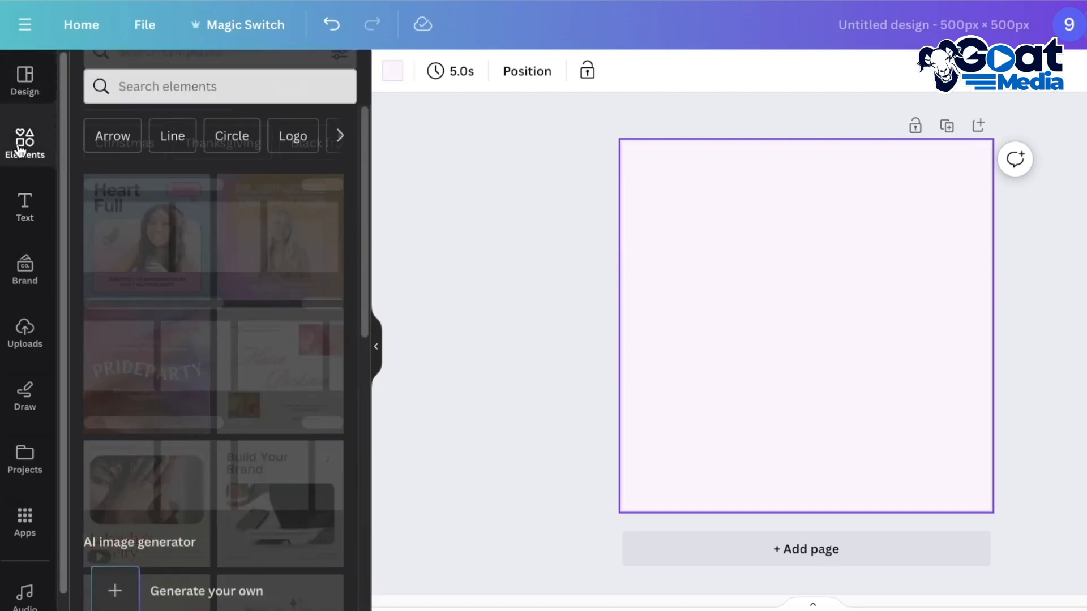
left_click(263, 95)
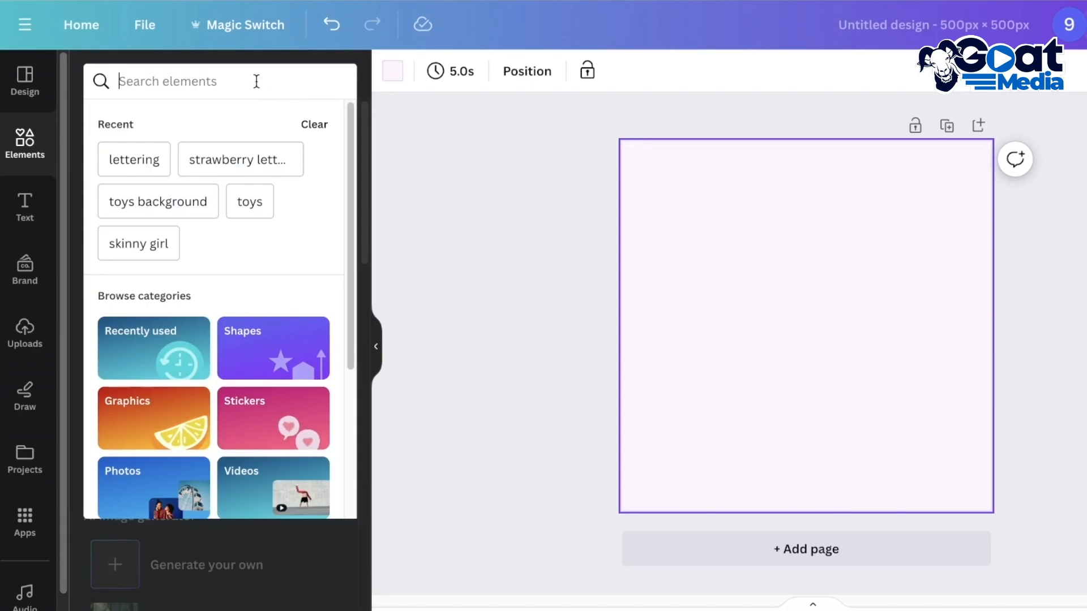
type("s")
key("BackSpace")
type("s")
key("BackSpace")
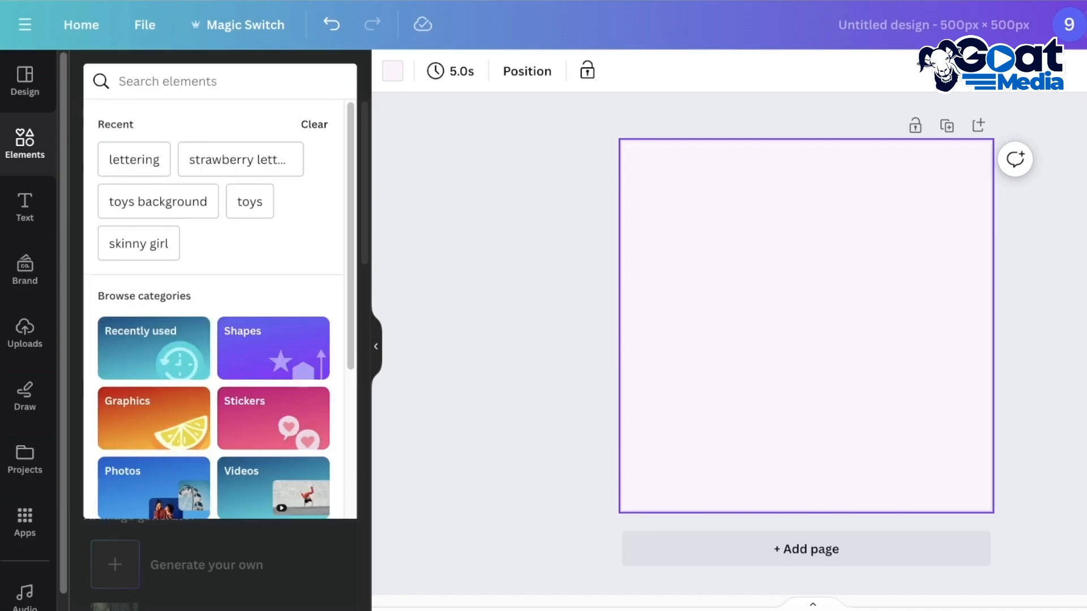
type("c")
key("BackSpace")
type("style")
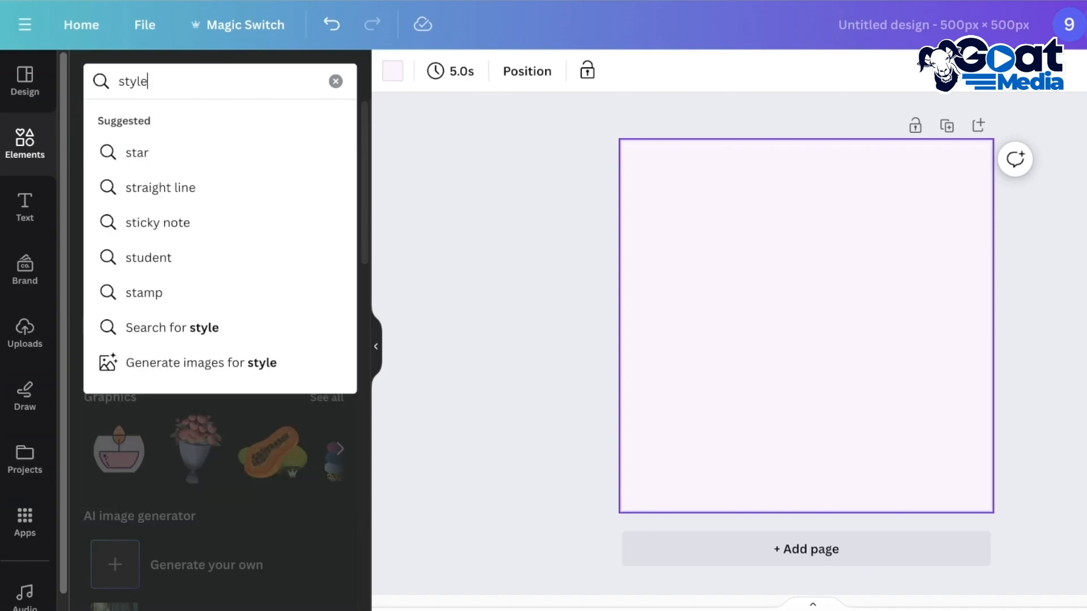
key("Return")
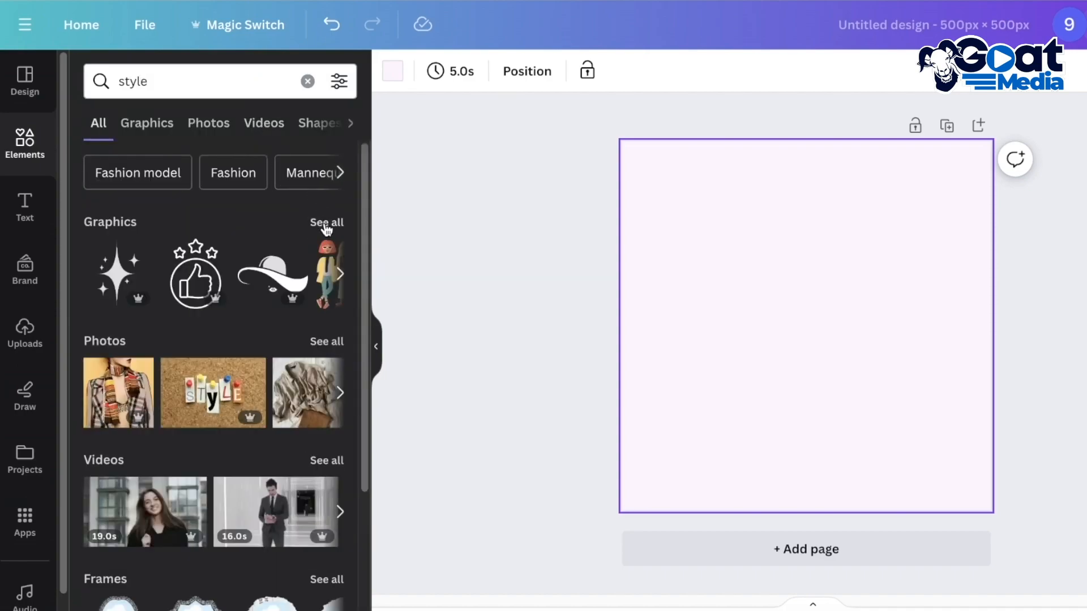
Show all graphics for the "style" search and look through them for a suitable logo illustration
left_click(318, 224)
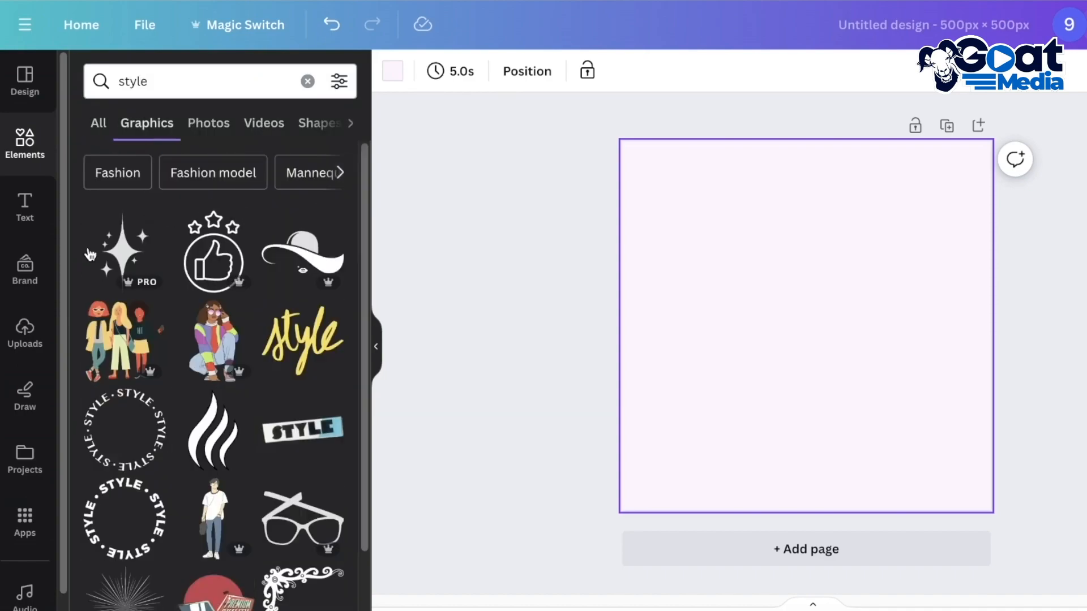
scroll(272, 298, "down", 10)
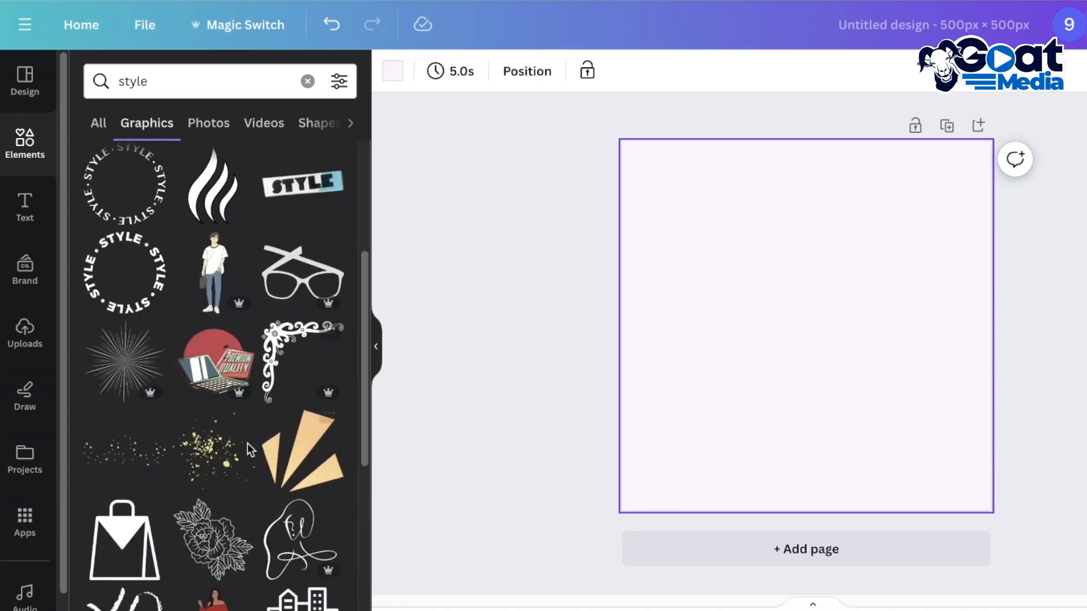
scroll(226, 385, "down", 3)
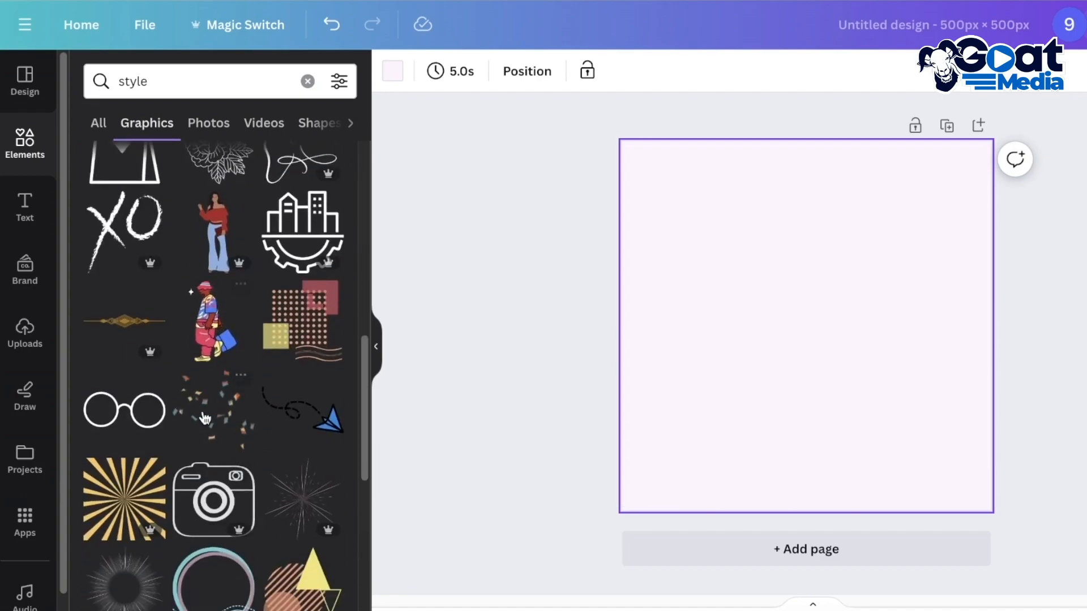
scroll(208, 435, "down", 3)
scroll(207, 441, "down", 6)
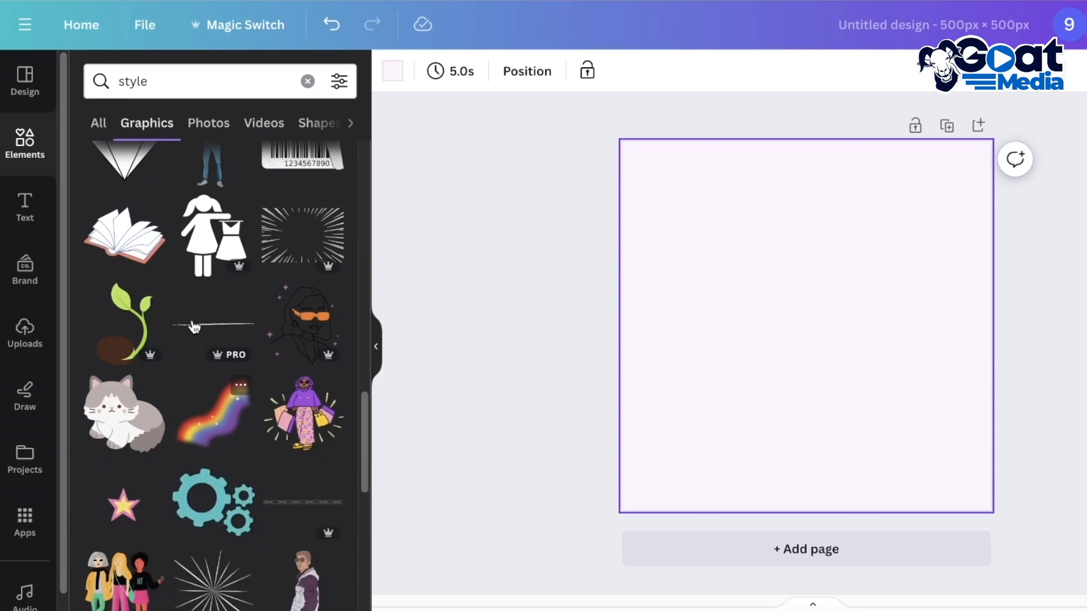
scroll(190, 340, "up", 9)
Search the elements for "sunglasses" and look through all the matching graphics
left_click(307, 81)
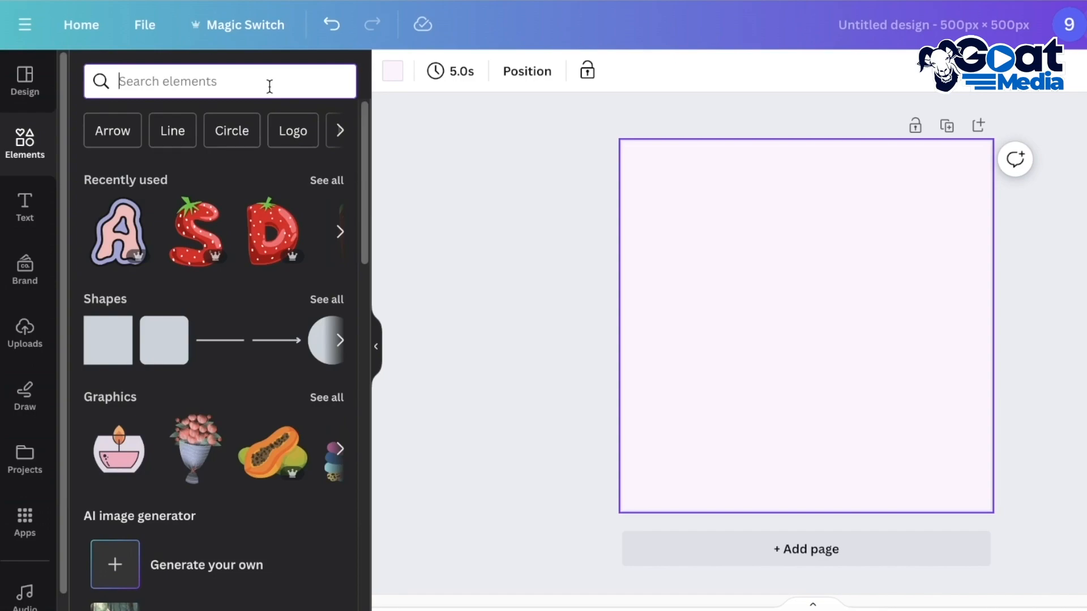
type("sungl")
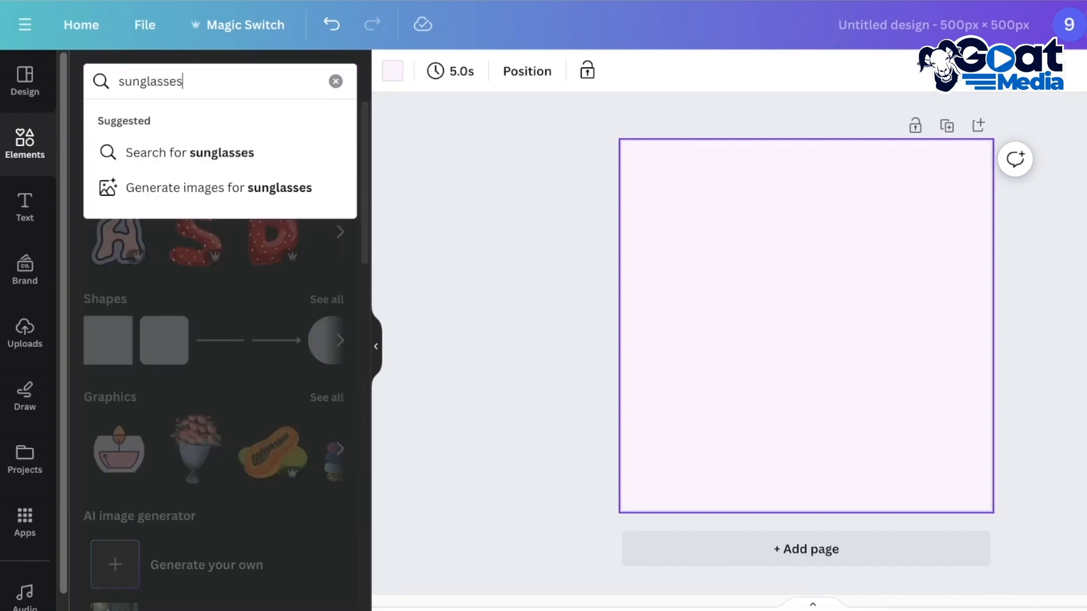
type("asses")
key("Return")
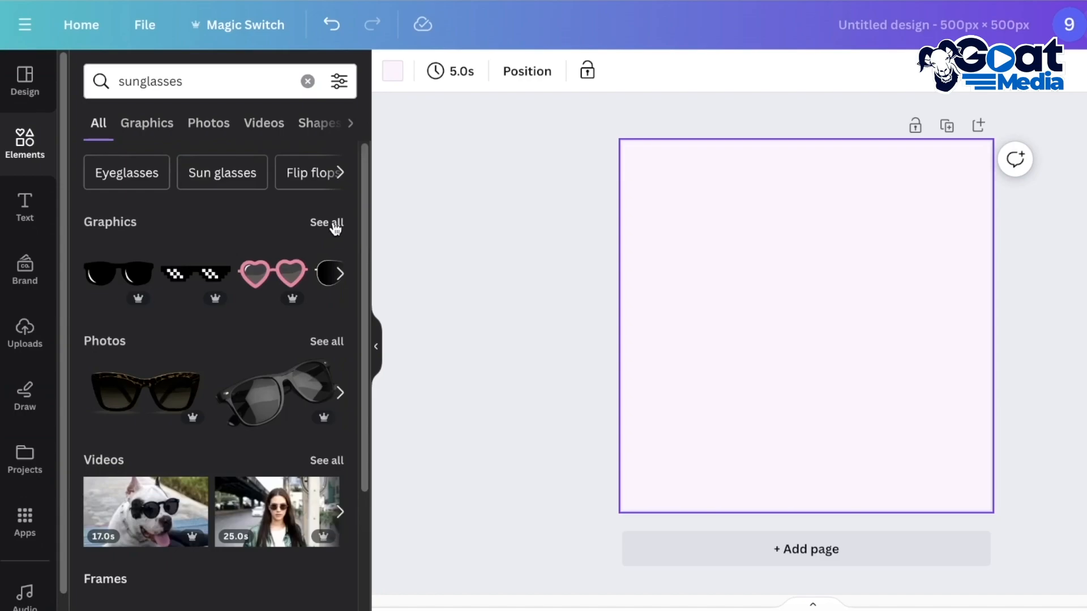
left_click(336, 228)
scroll(231, 269, "down", 5)
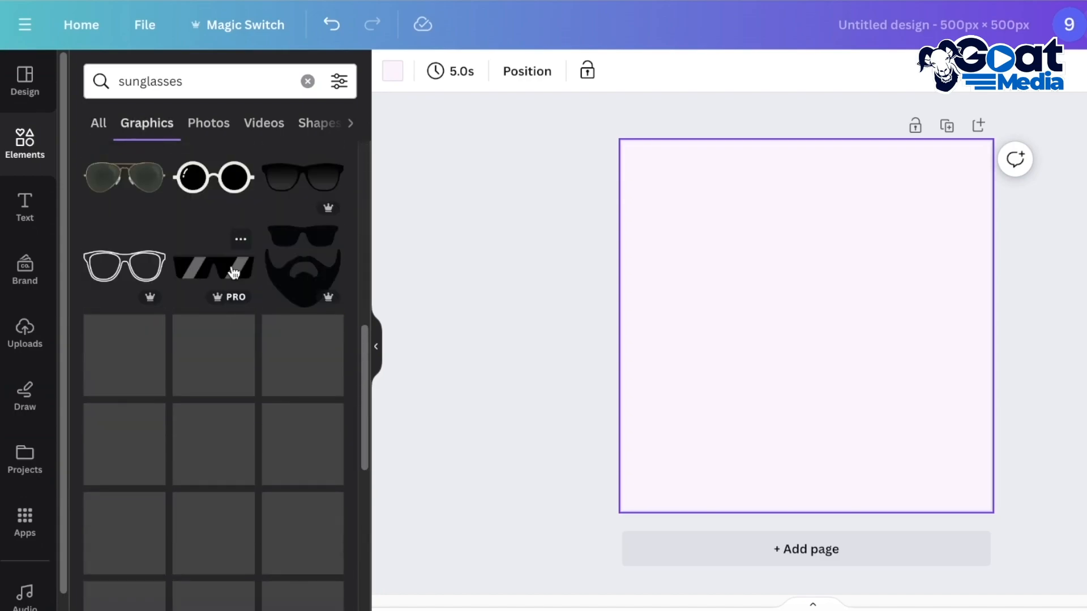
scroll(227, 277, "down", 10)
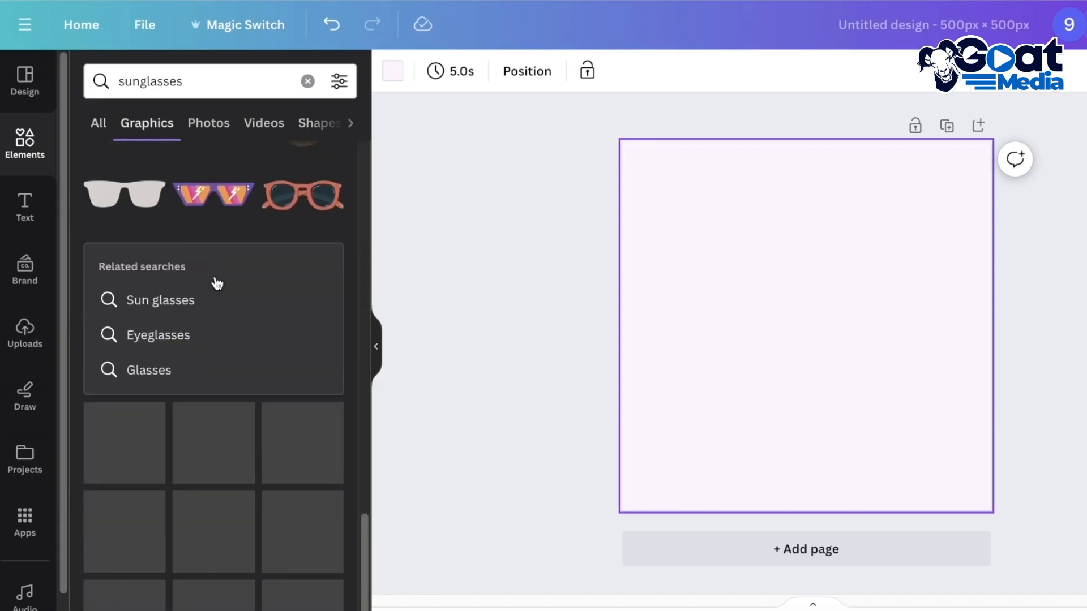
scroll(215, 281, "down", 2)
Search the graphics for "woman sunglasses" and add the line drawing of a woman wearing orange sunglasses to the page
left_click(245, 68)
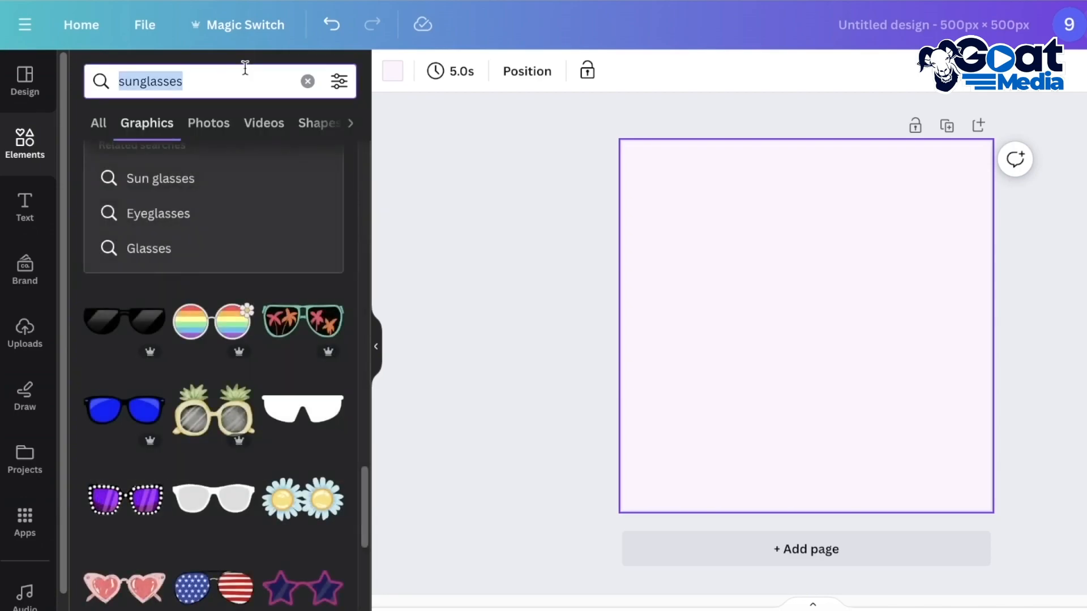
type("woman sunglasses")
key("Return")
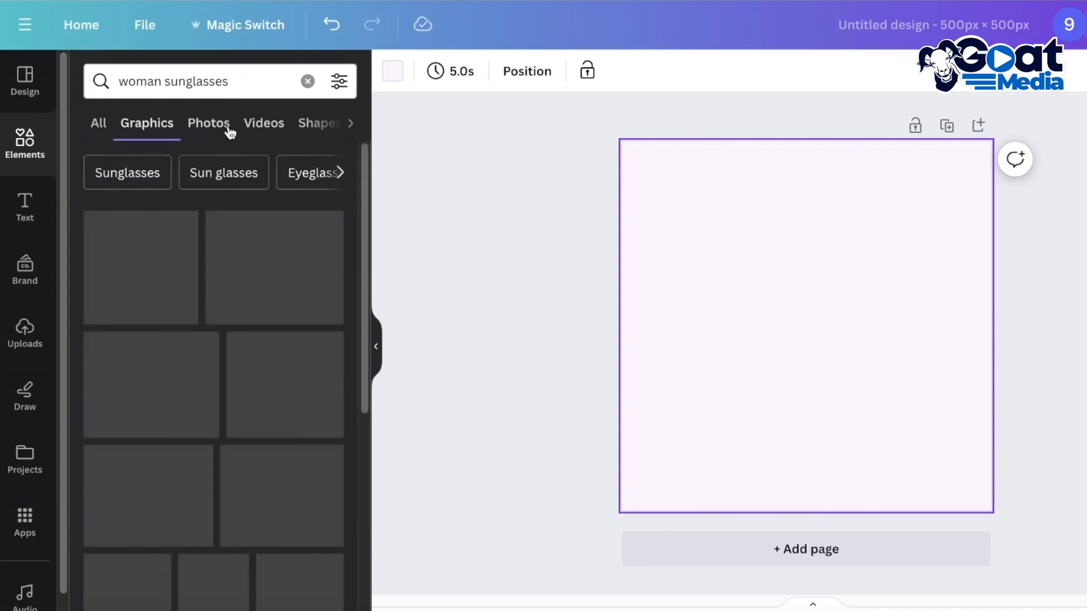
scroll(217, 362, "down", 2)
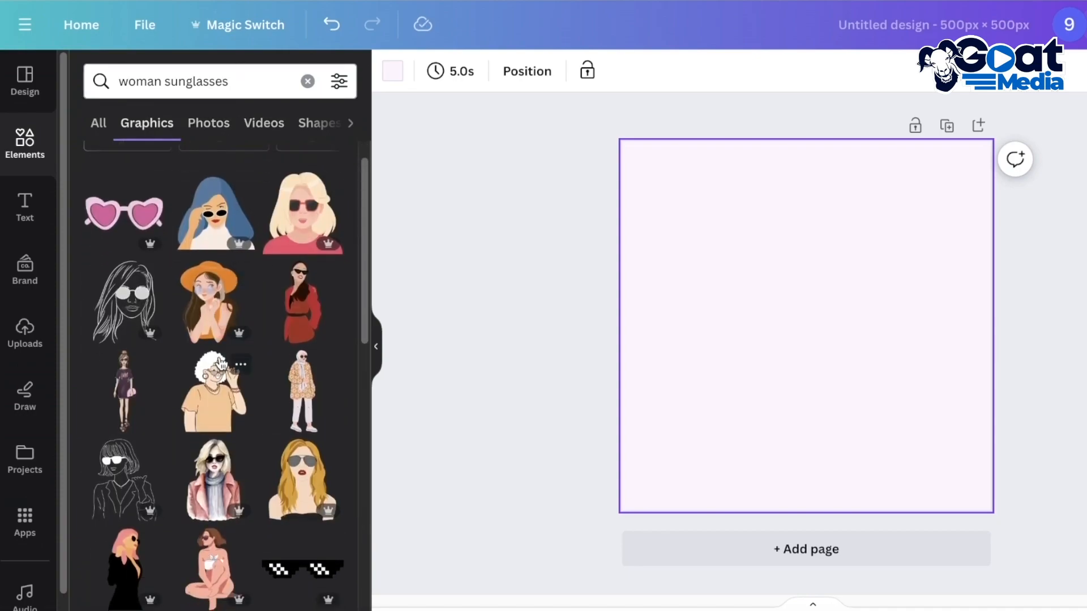
scroll(215, 283, "down", 7)
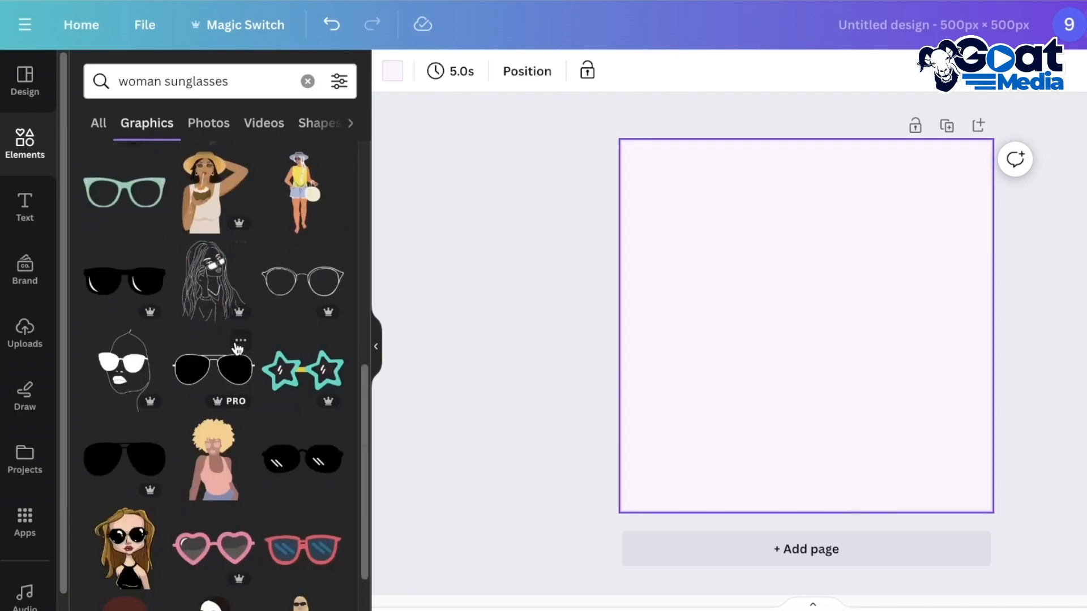
scroll(170, 363, "down", 3)
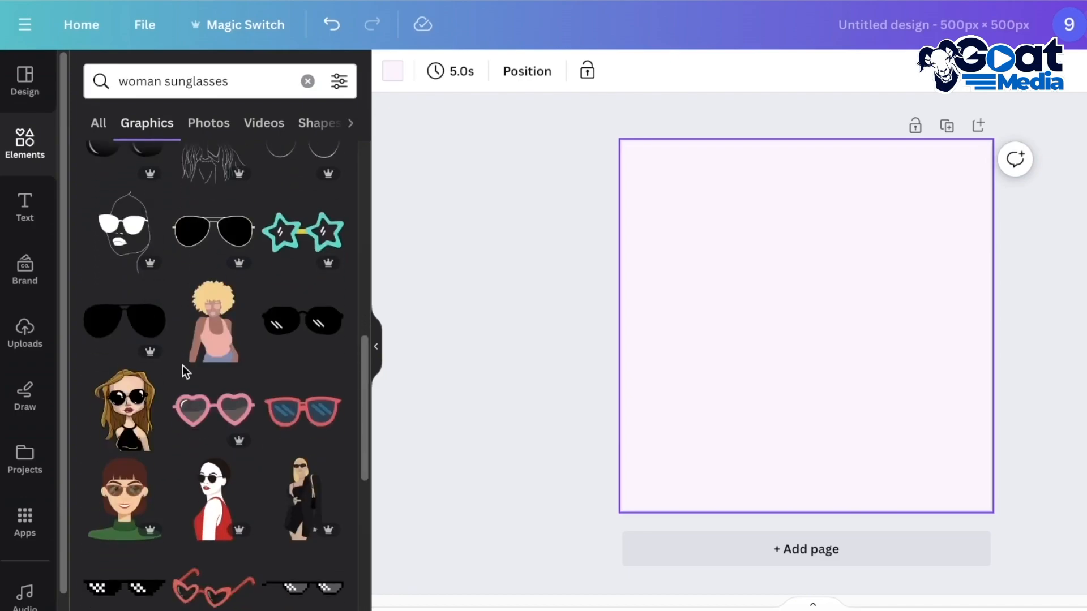
scroll(182, 368, "down", 3)
scroll(197, 374, "down", 6)
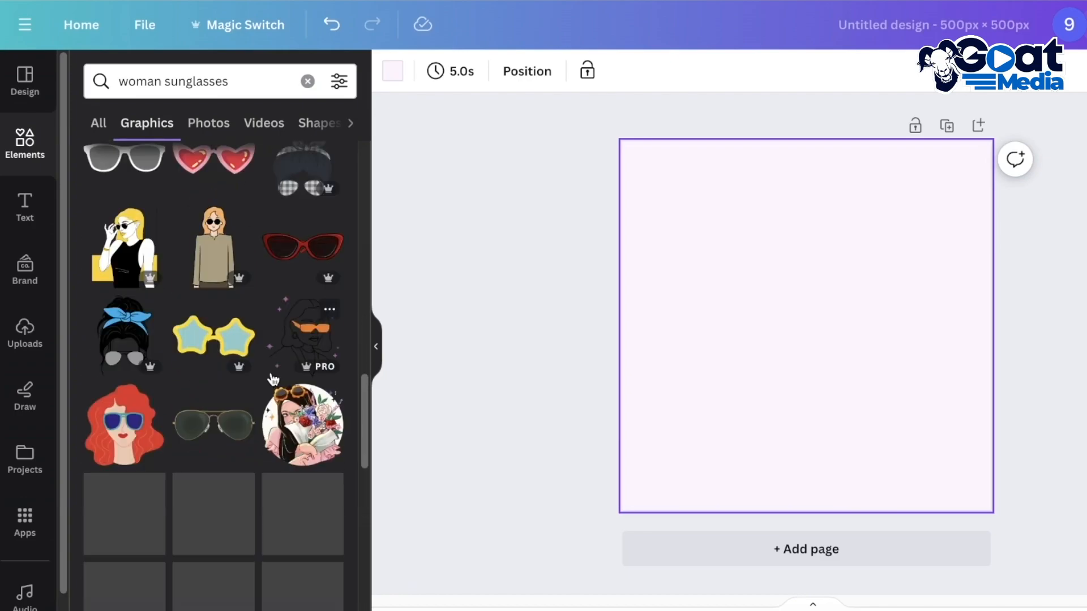
scroll(286, 384, "down", 4)
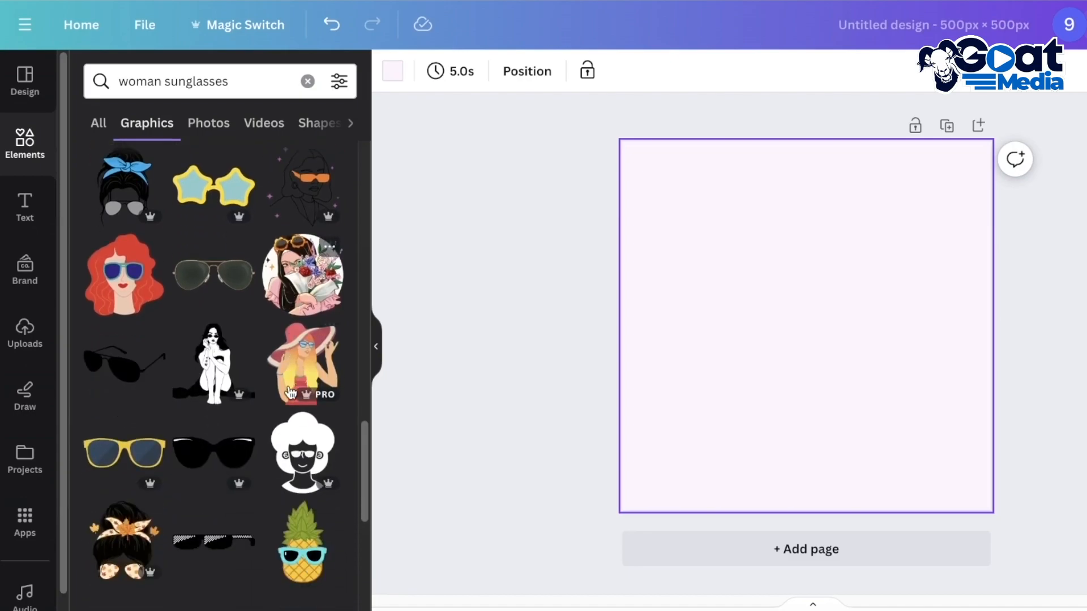
left_click(306, 195)
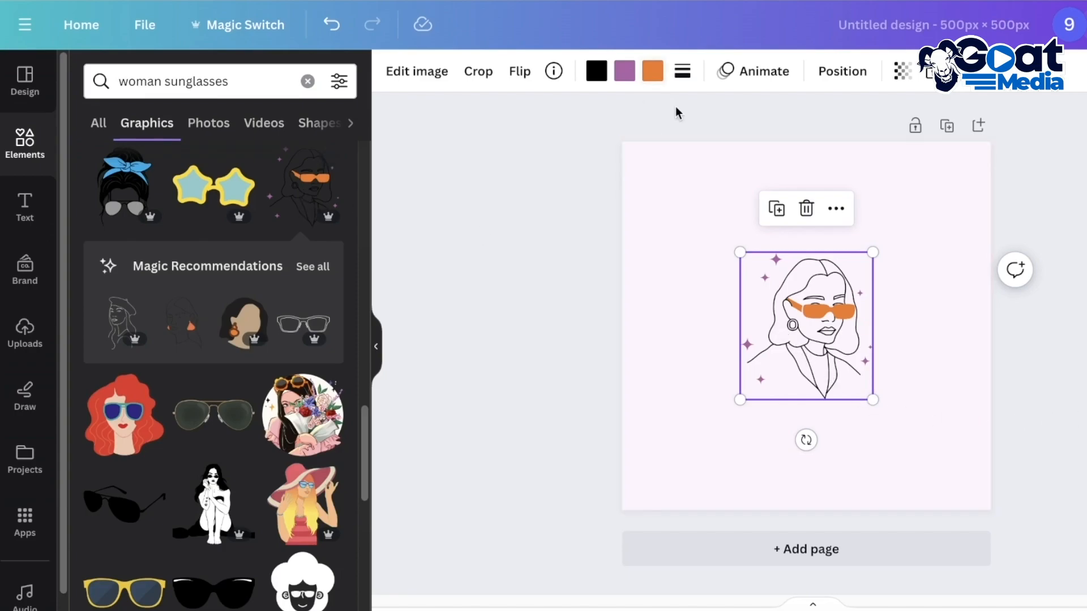
Recolor the illustration's purple sparkles to the background color #fff5ff so they blend into the page
left_click(623, 73)
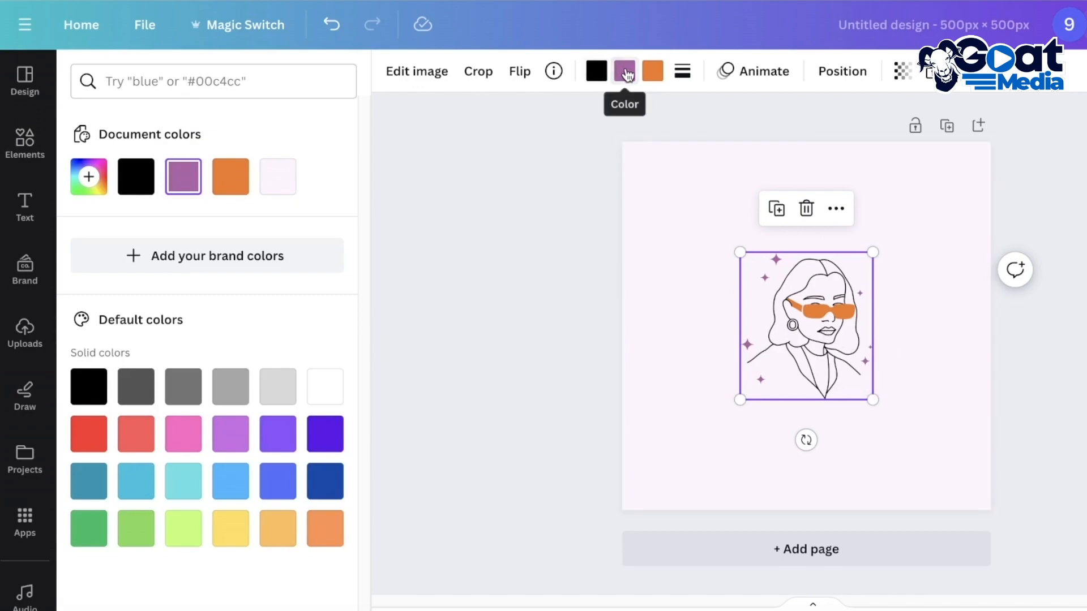
left_click(281, 178)
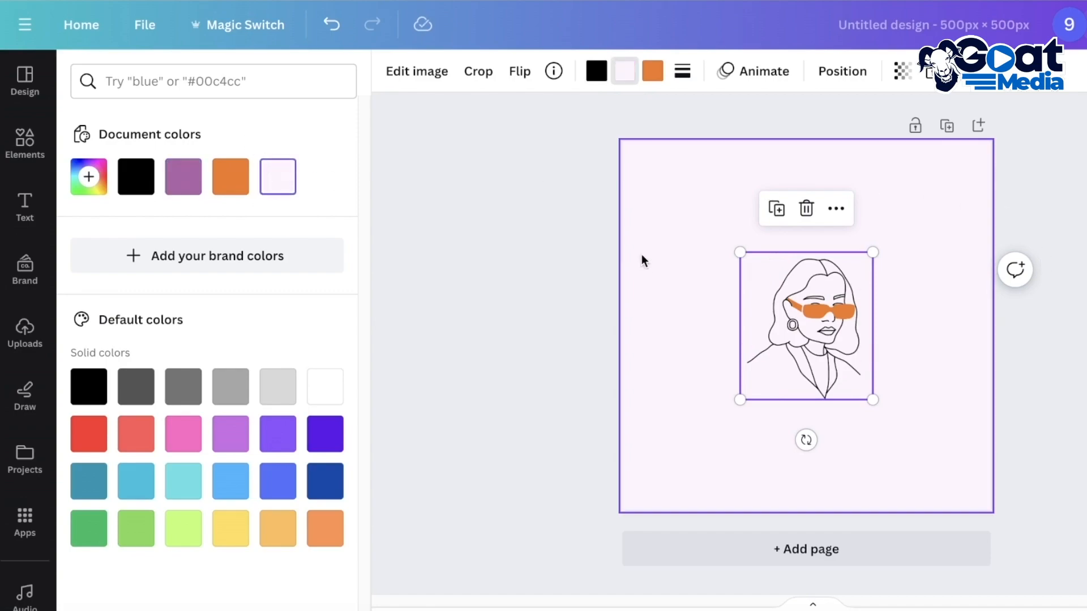
left_click(893, 192)
Enlarge the woman illustration and center it on the page
left_click_drag(804, 307, 762, 260)
left_click_drag(832, 348, 888, 414)
left_click_drag(763, 335, 777, 351)
Try the "RODEO" font combination as text over the woman illustration and clear its wording
left_click(34, 216)
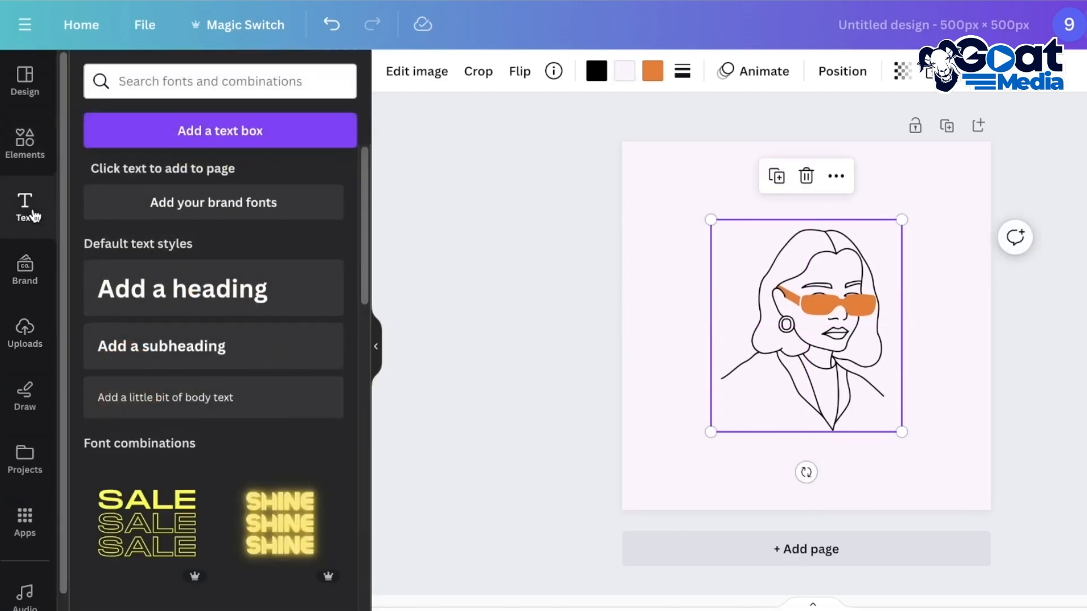
scroll(334, 428, "down", 5)
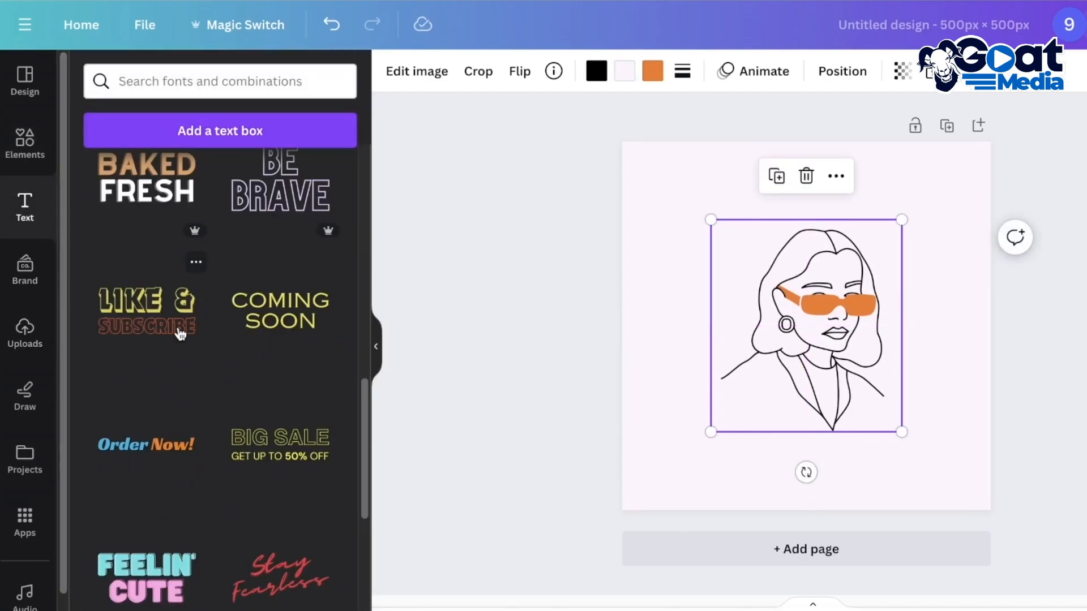
scroll(180, 334, "up", 4)
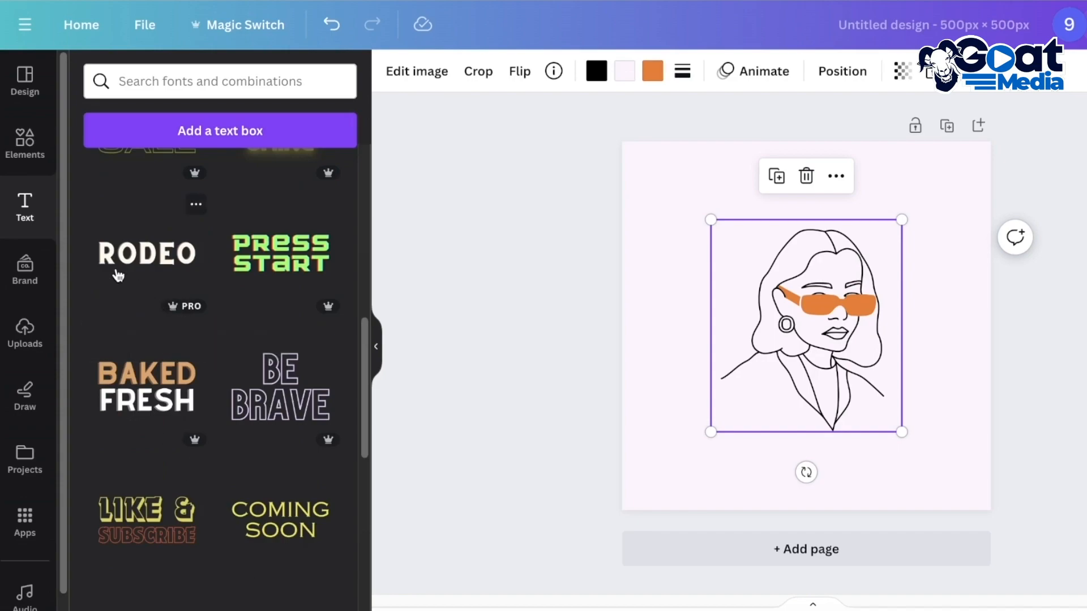
left_click(146, 262)
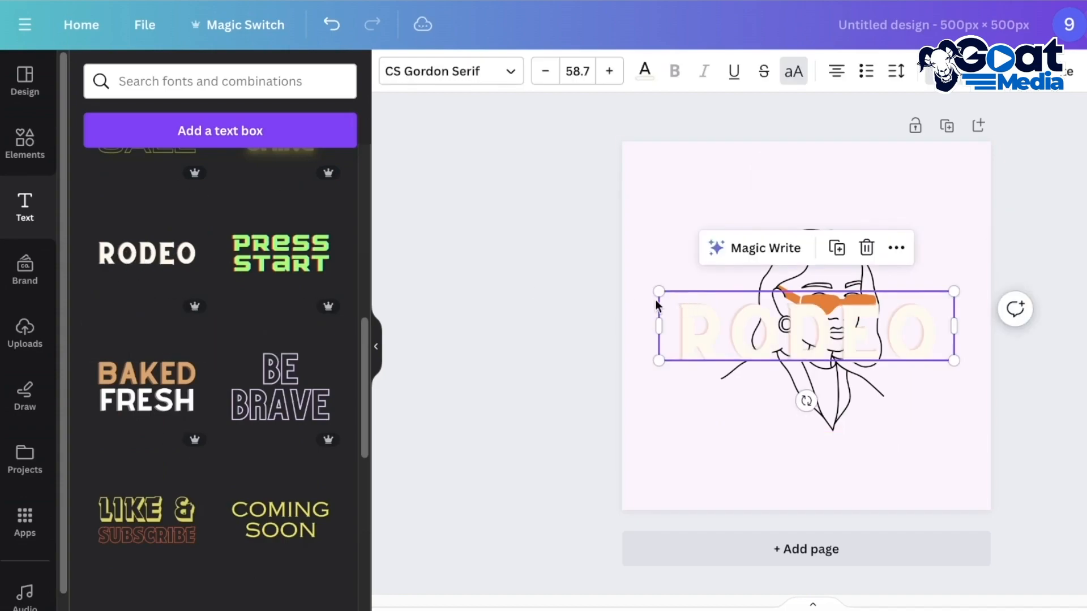
double_click(811, 320)
key("BackSpace")
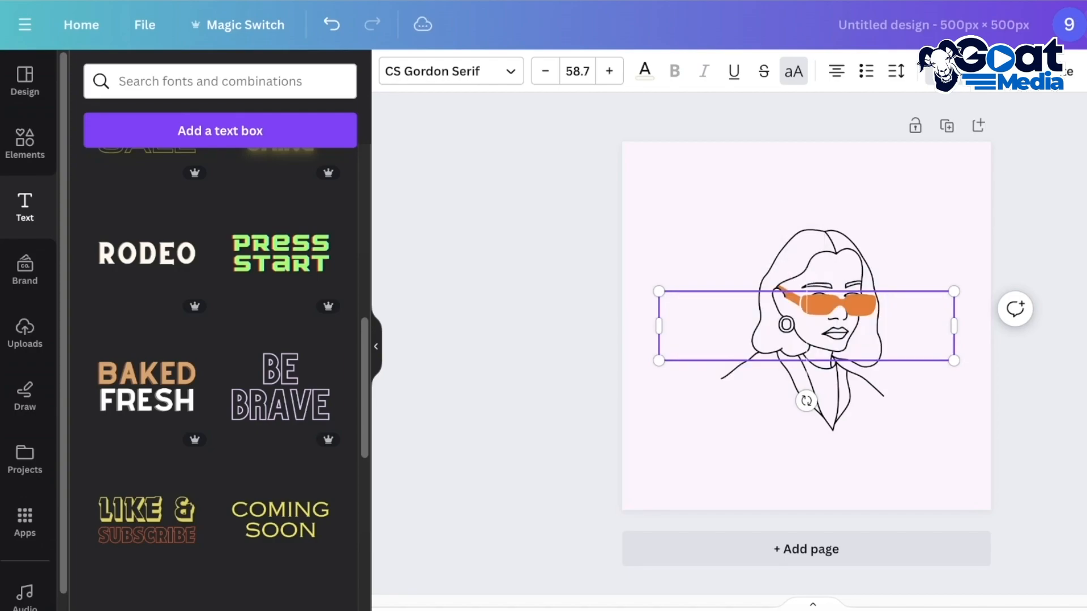
Add the "Order Now!" font combination, reduce its wording to "Durden" in the orange style, and ungroup it
scroll(93, 371, "up", 6)
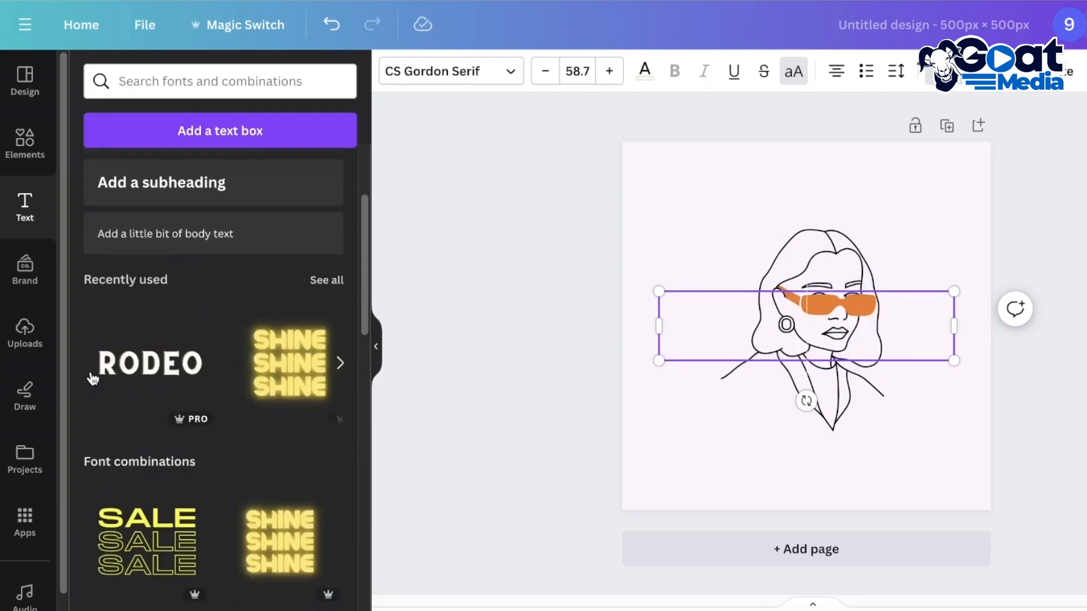
scroll(146, 436, "down", 9)
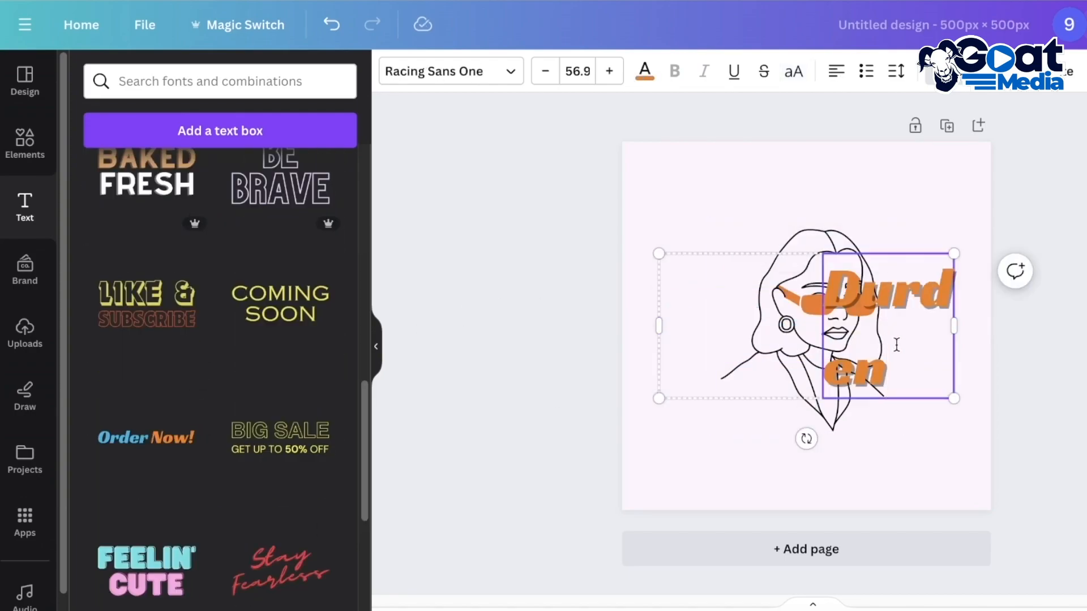
left_click(927, 327)
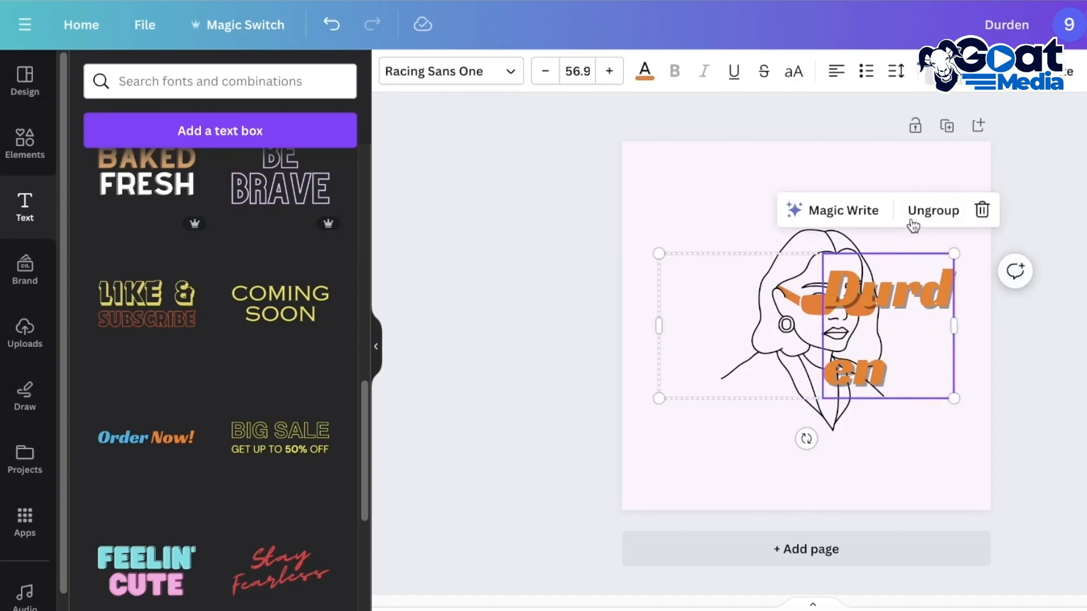
left_click(924, 216)
Resize the orange "Durden" text to fit on one line and place it centered beneath the woman illustration
left_click(1010, 306)
mouse_move(911, 300)
left_mouse_down()
mouse_move(799, 300)
mouse_move(968, 313)
mouse_move(864, 346)
mouse_move(954, 343)
mouse_move(874, 334)
left_mouse_up()
mouse_move(774, 326)
left_mouse_down()
mouse_move(774, 375)
mouse_move(829, 429)
mouse_move(811, 429)
left_mouse_up()
left_click(657, 240)
left_click(822, 442)
left_click(908, 186)
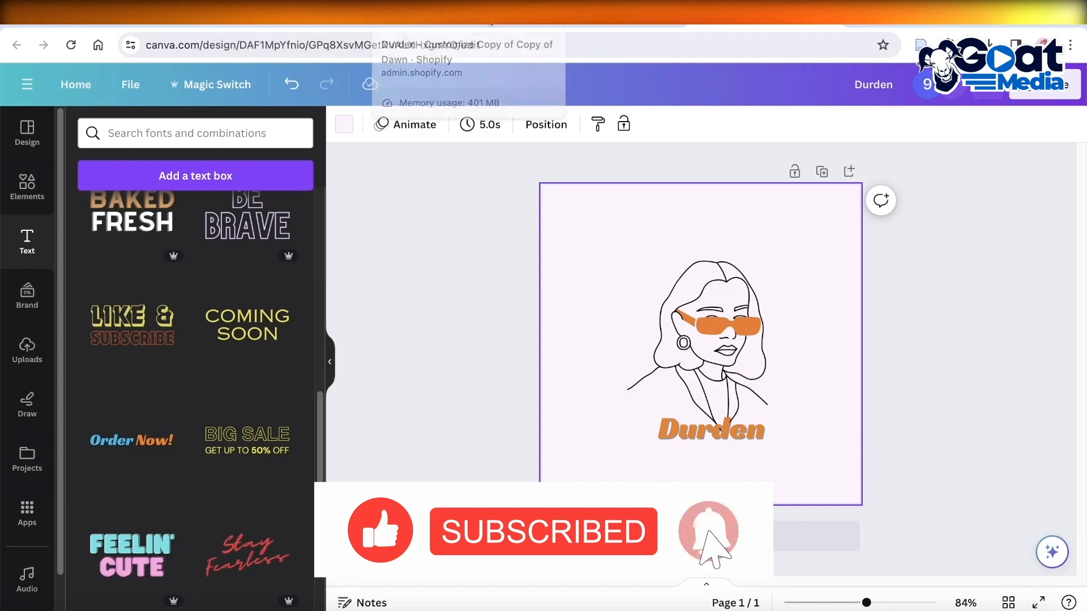
Switch to the Shopify theme editor and view the store's logo in the theme settings
left_click(492, 19)
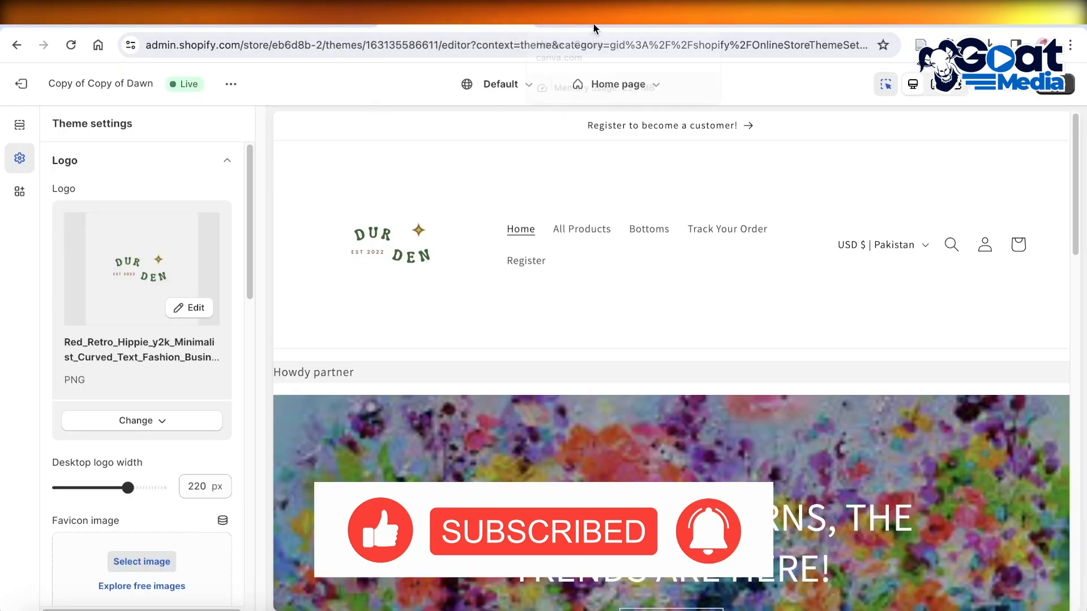